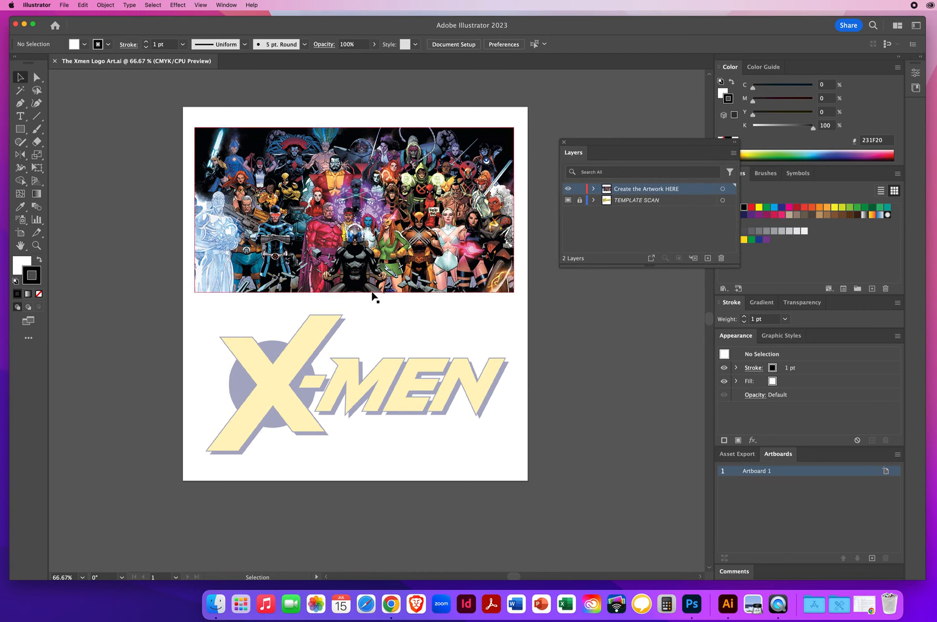
# Turn off Smart Guides and Snap to Point for tracing the X-Men logo template.
pyautogui.click(35, 245)
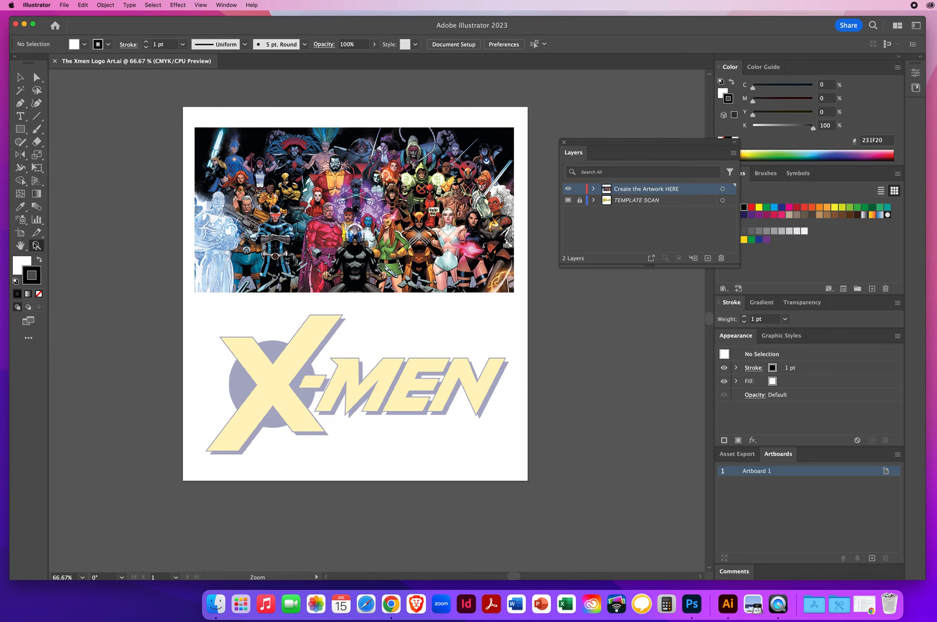
pyautogui.click(346, 394)
pyautogui.click(346, 394)
pyautogui.click(350, 307)
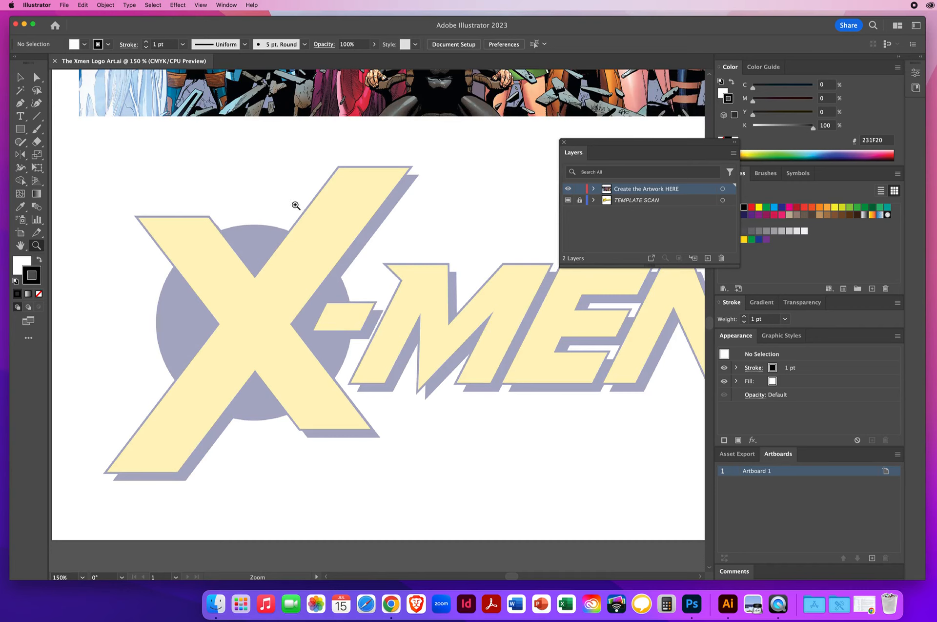
pyautogui.click(200, 5)
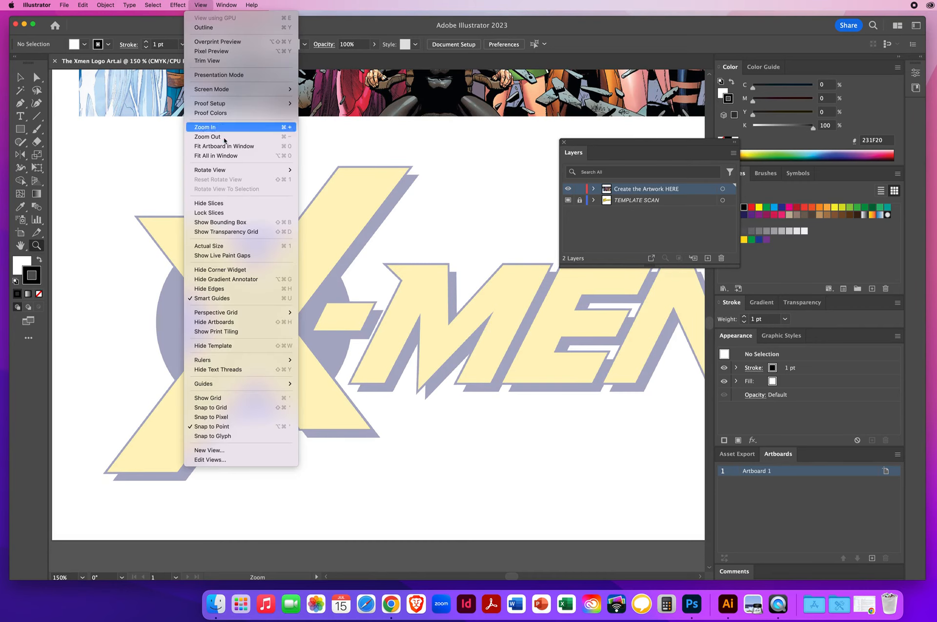
pyautogui.click(211, 298)
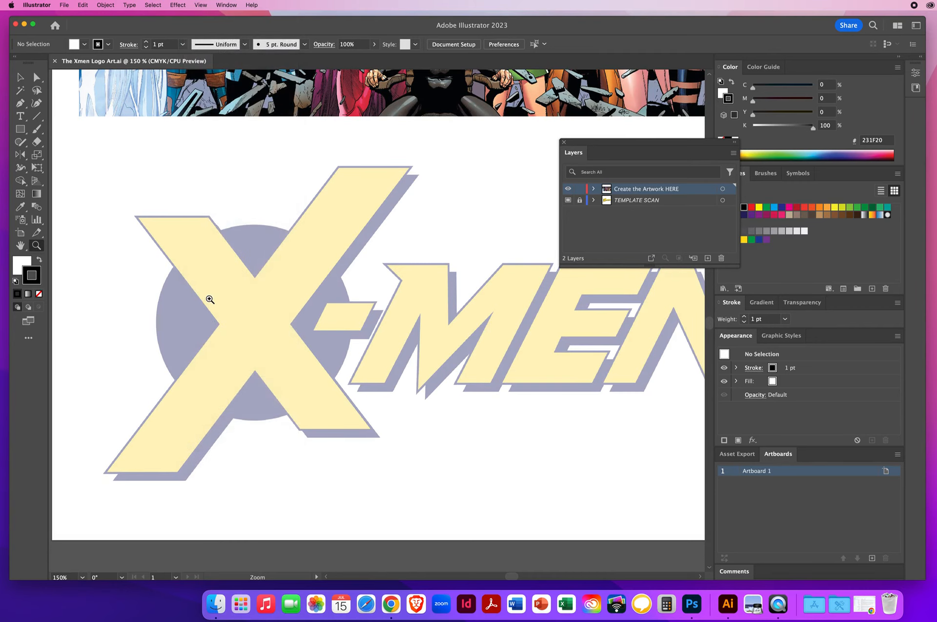
pyautogui.click(202, 4)
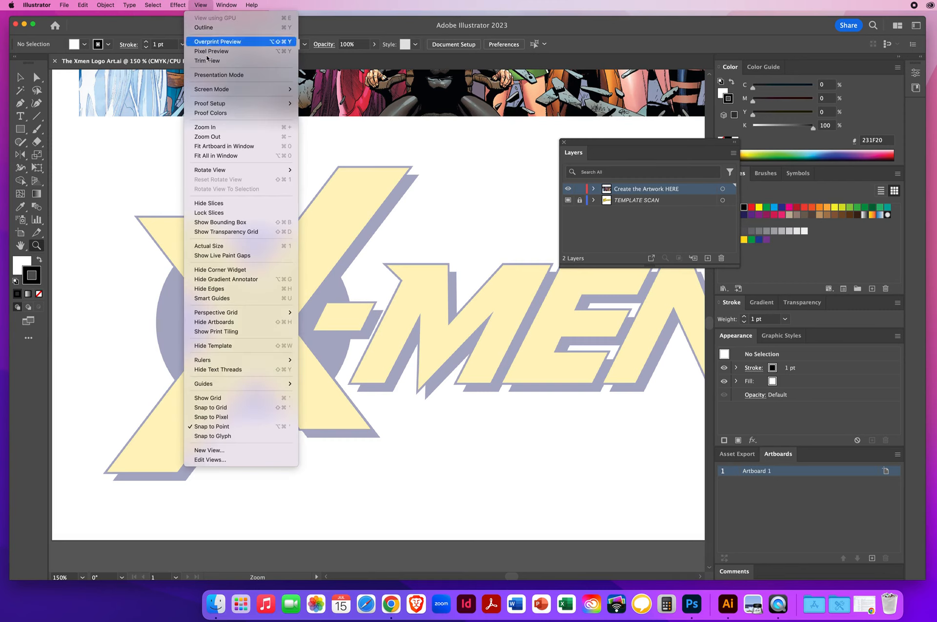
pyautogui.click(211, 427)
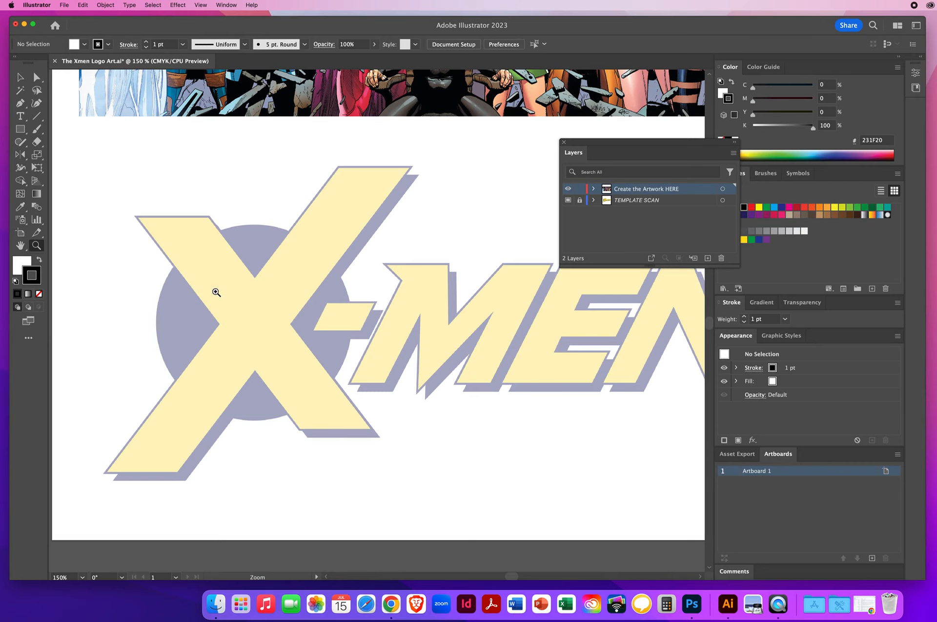
# Set the fill to none and draw a rectangle as wide as the X's short diagonal bar at that bar's upper end.
pyautogui.press('x')
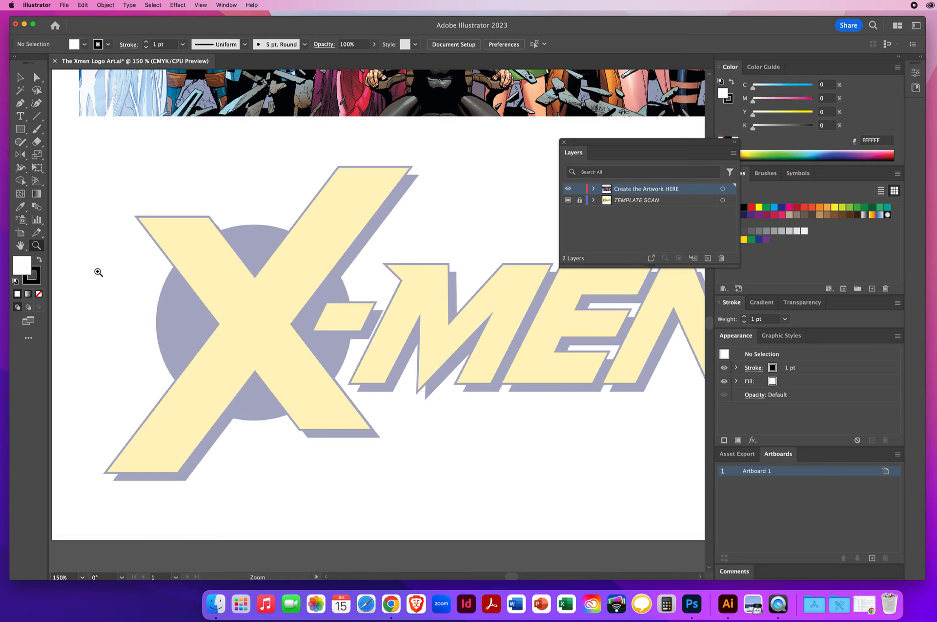
pyautogui.press('/')
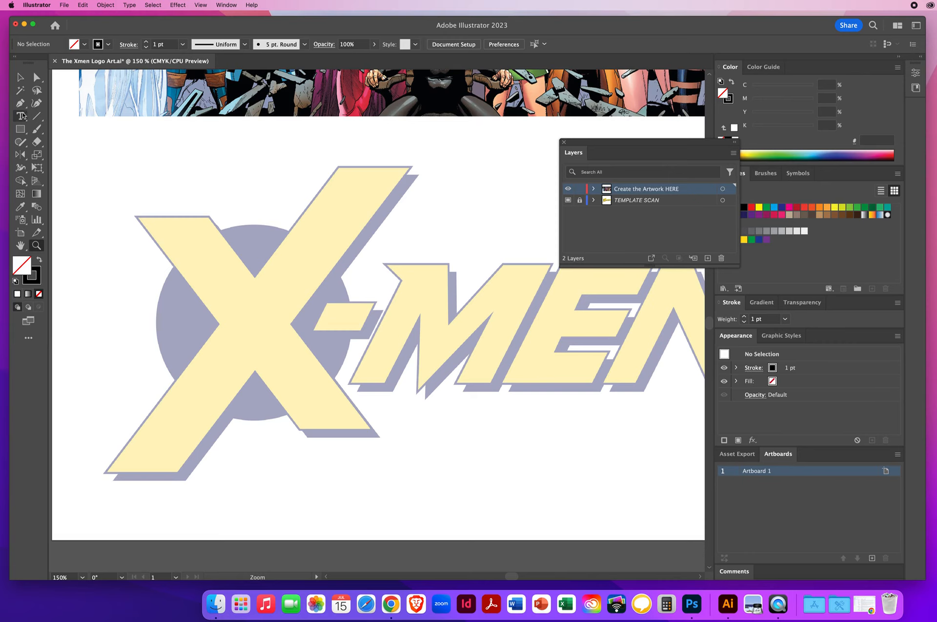
pyautogui.click(20, 129)
pyautogui.moveTo(139, 216); pyautogui.dragTo(210, 249)
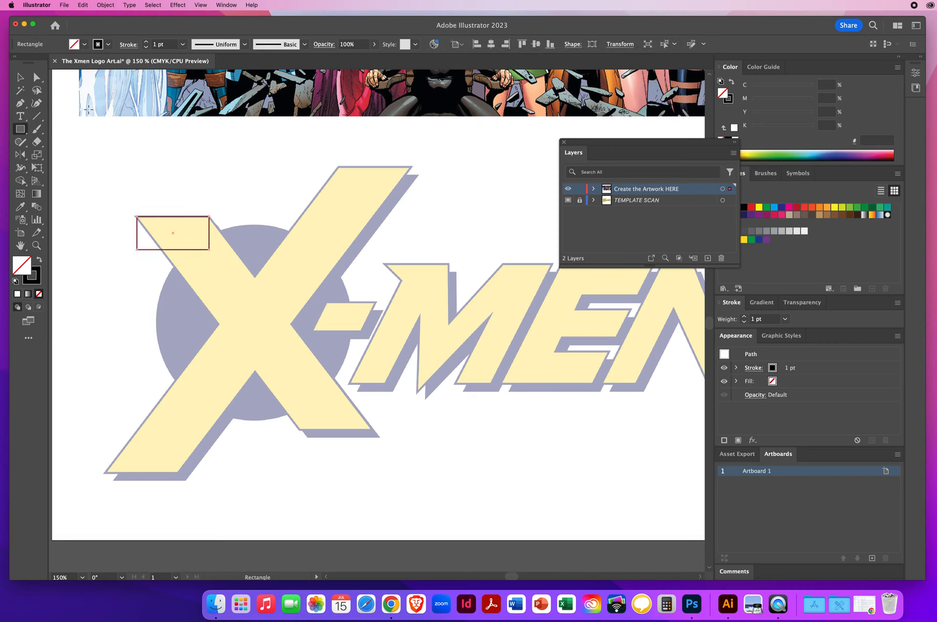
pyautogui.press('v')
pyautogui.click(147, 210)
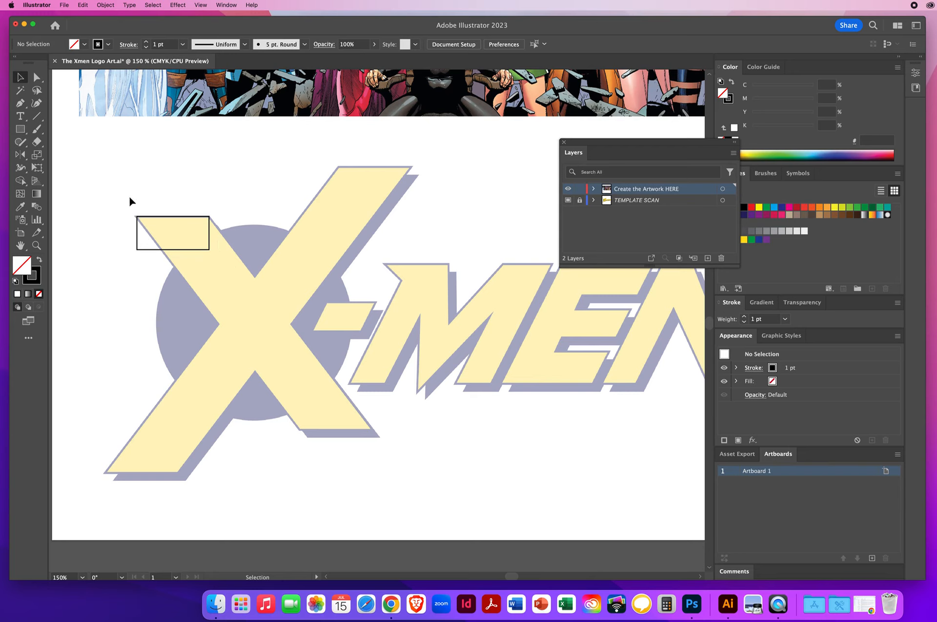
# Set the stroke weight of the rectangle on the X's upper-left end to 2 pt.
pyautogui.moveTo(114, 189); pyautogui.dragTo(219, 281)
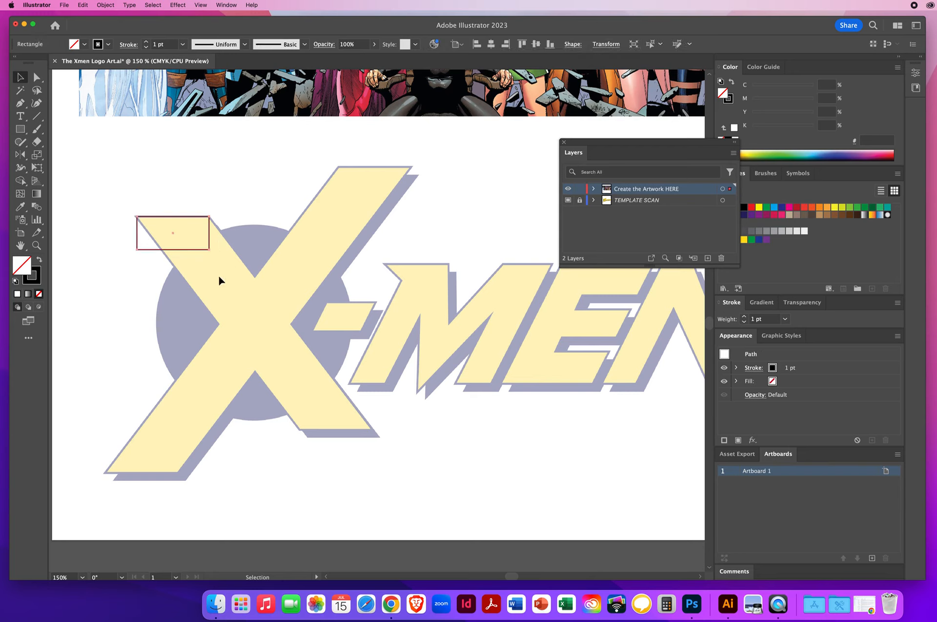
pyautogui.click(168, 45)
pyautogui.click(145, 42)
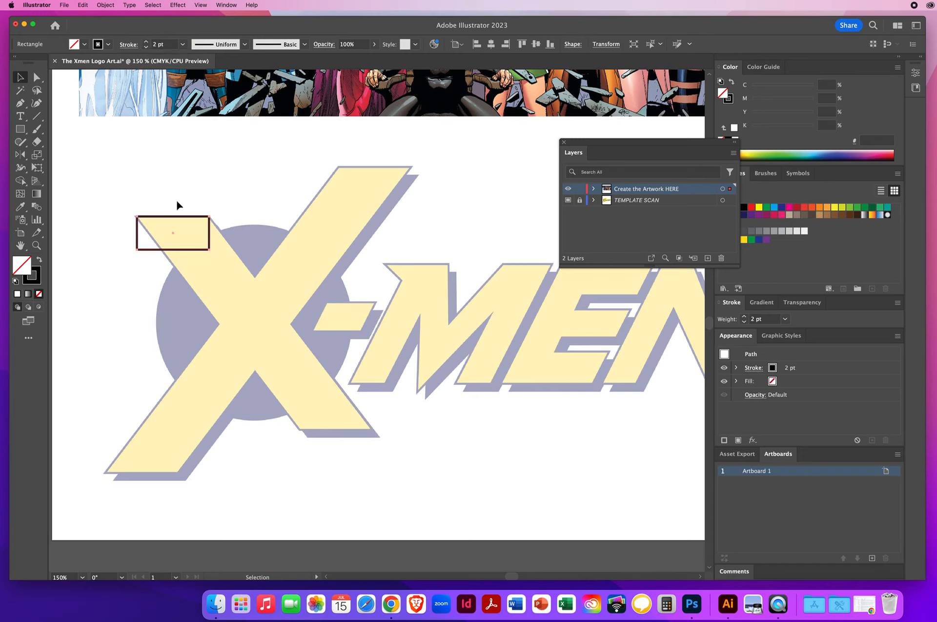
pyautogui.click(150, 168)
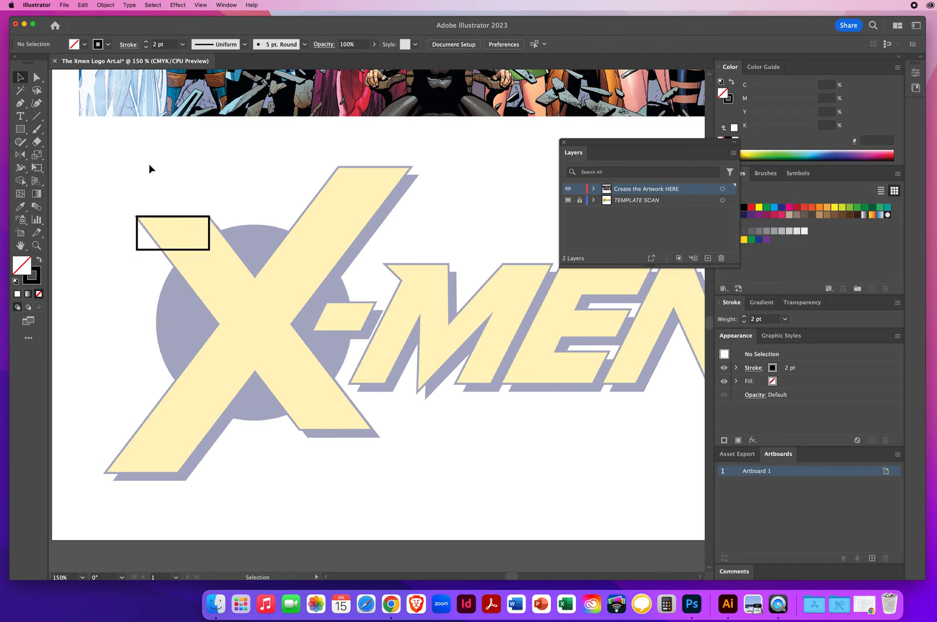
# Move only the rectangle's bottom edge to the lower-right foot of the X so it traces the short diagonal bar.
pyautogui.click(36, 78)
pyautogui.moveTo(167, 254); pyautogui.dragTo(330, 433)
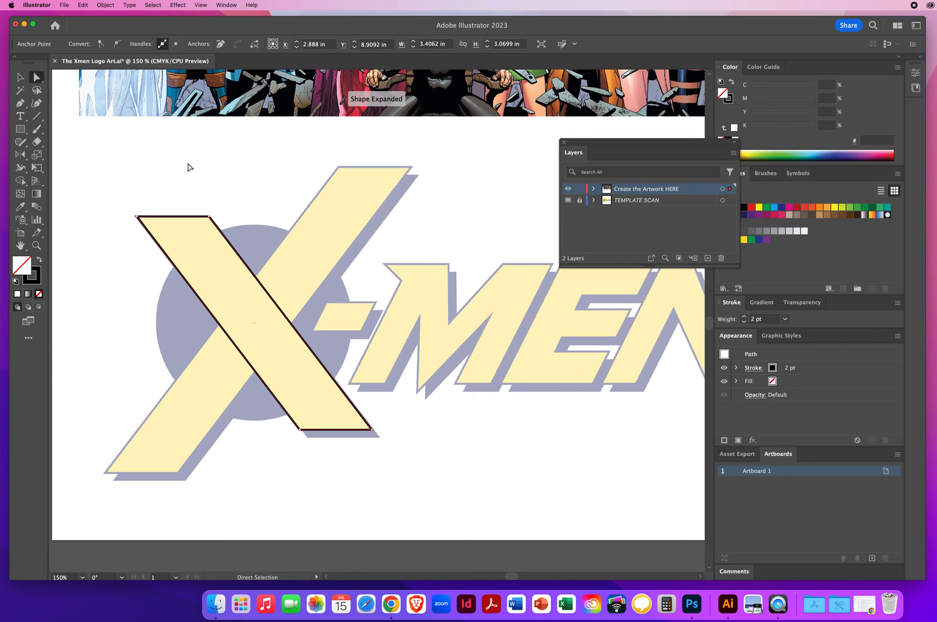
pyautogui.click(394, 398)
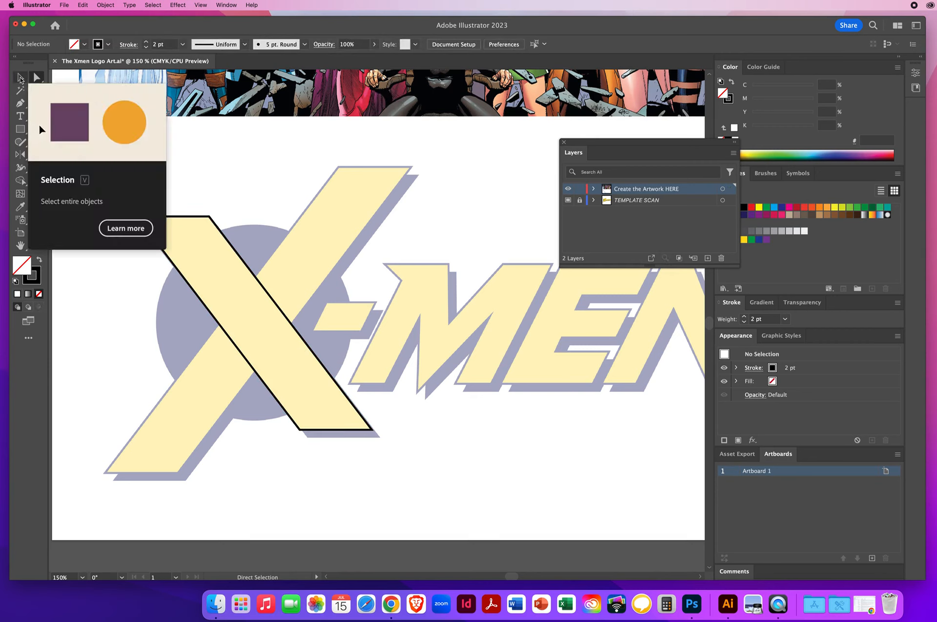
# Make a reflected copy of the diagonal bar across the vertical axis to form the X's second bar.
pyautogui.click(20, 79)
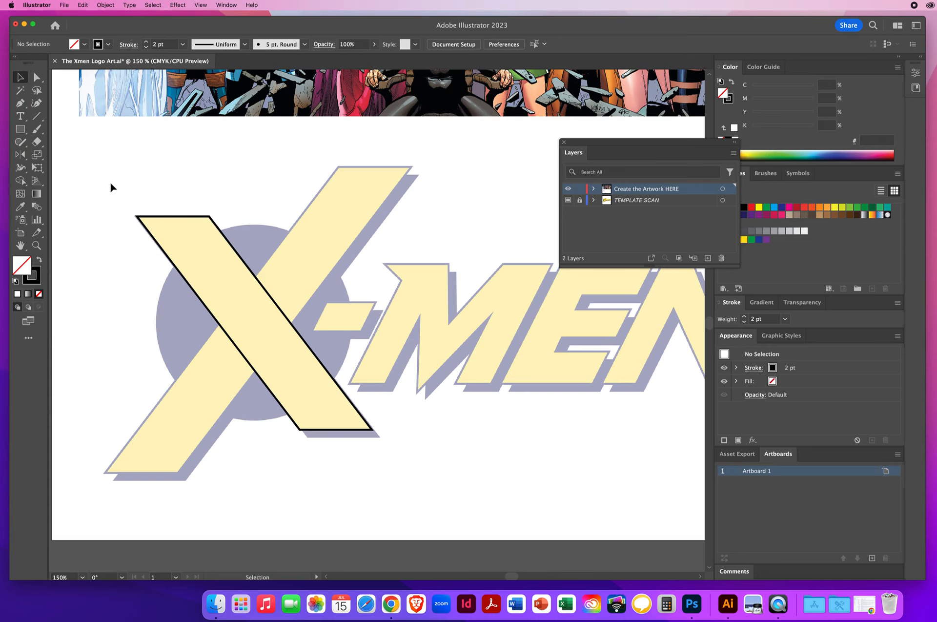
pyautogui.click(242, 266)
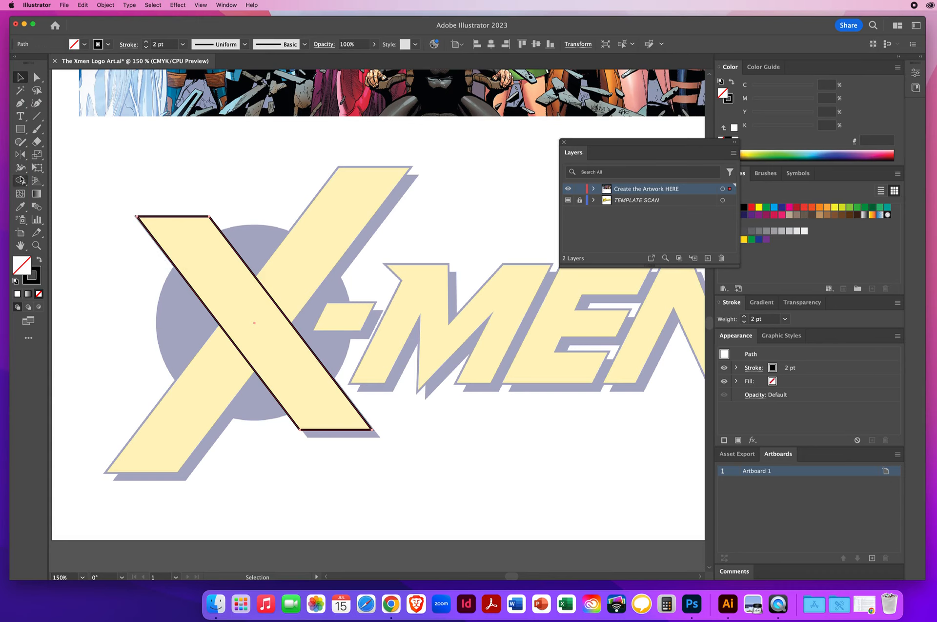
pyautogui.click(20, 155)
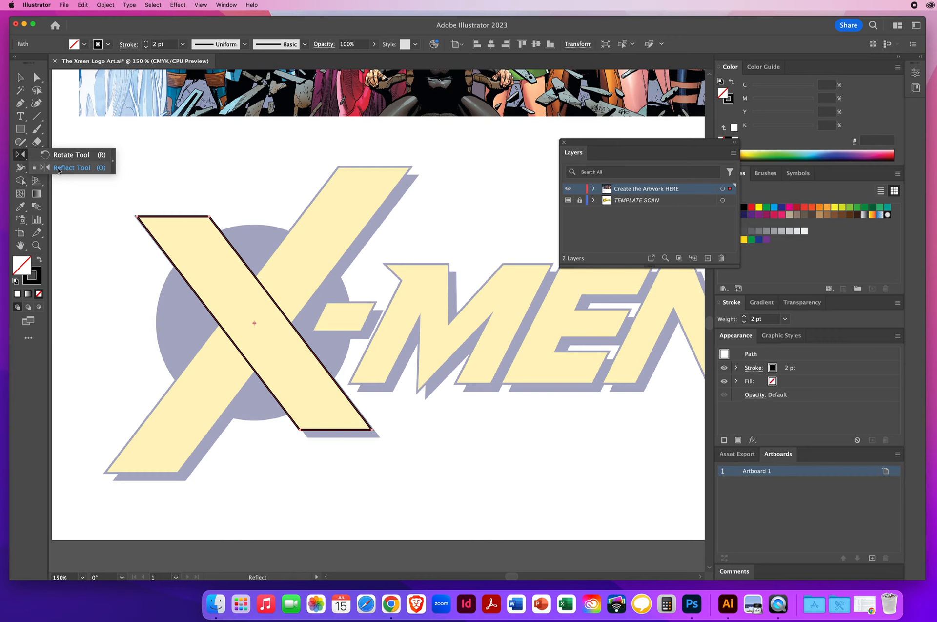
pyautogui.click(72, 168)
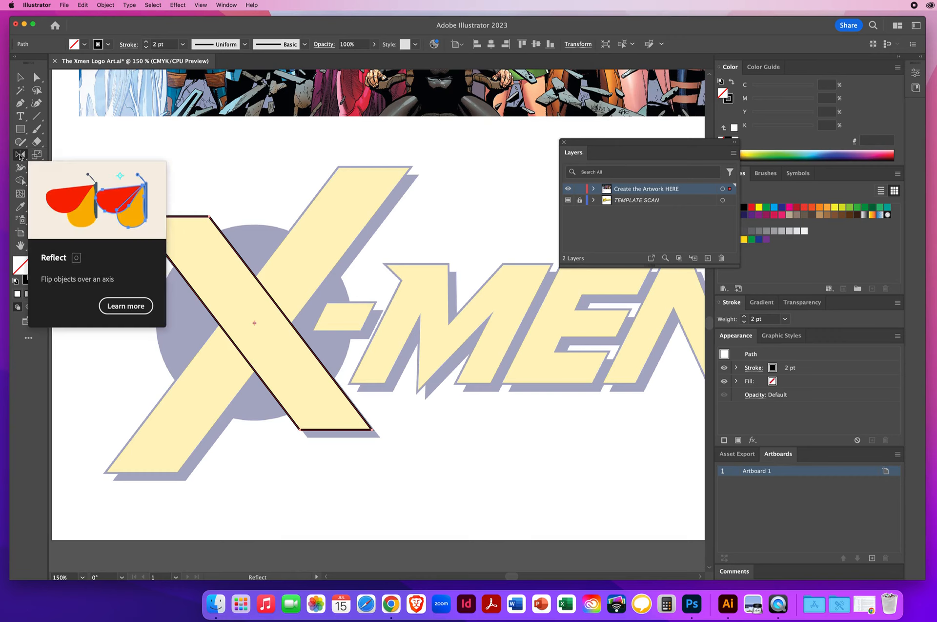
pyautogui.doubleClick(20, 155)
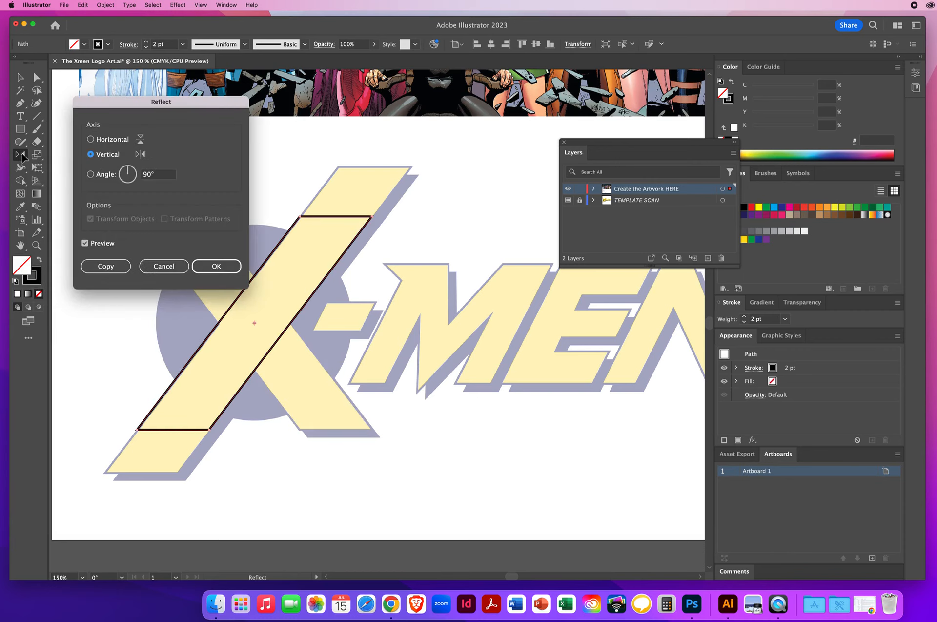
pyautogui.moveTo(98, 113); pyautogui.dragTo(396, 164)
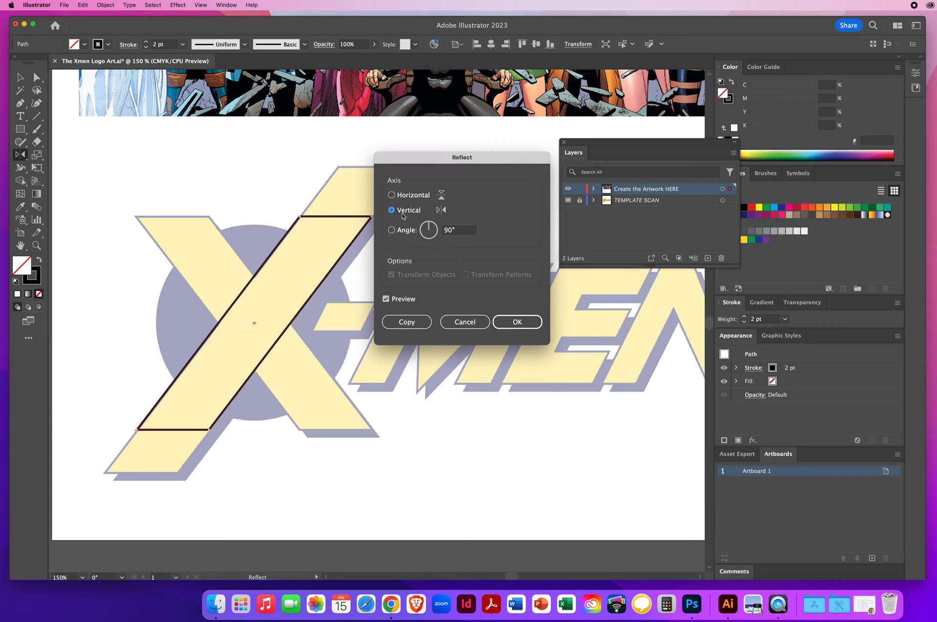
pyautogui.click(386, 299)
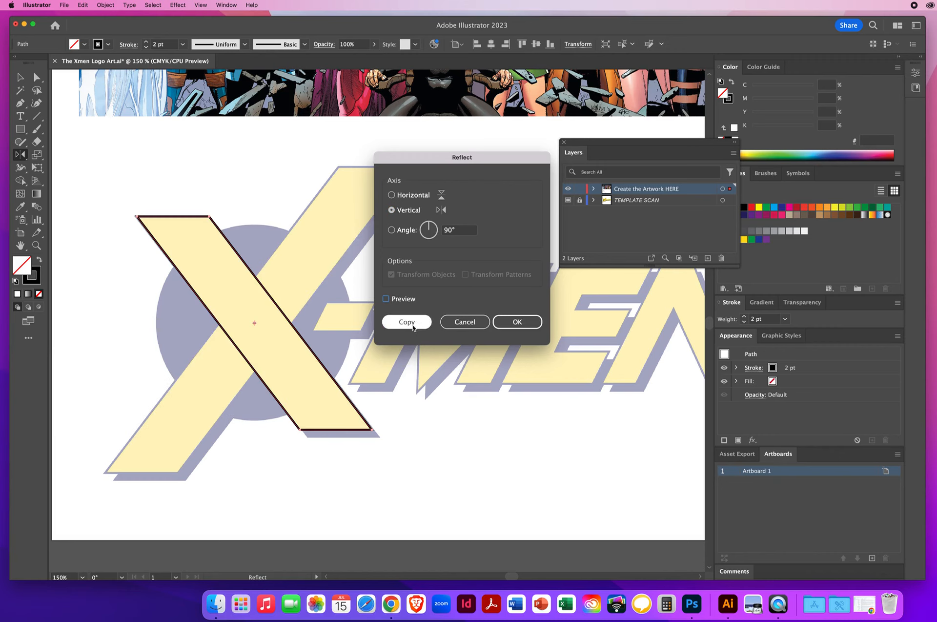
pyautogui.click(386, 299)
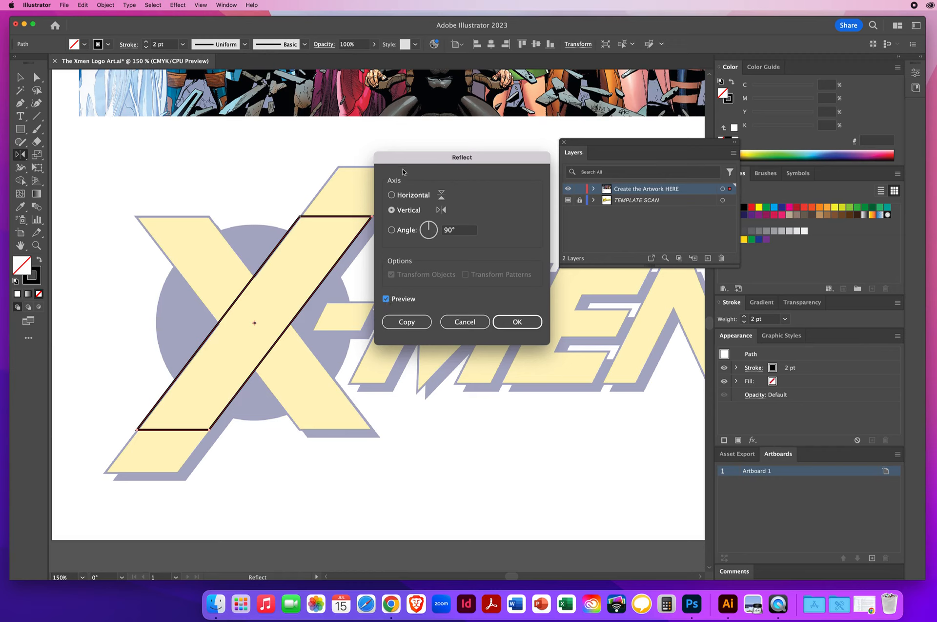
pyautogui.moveTo(459, 157); pyautogui.dragTo(499, 147)
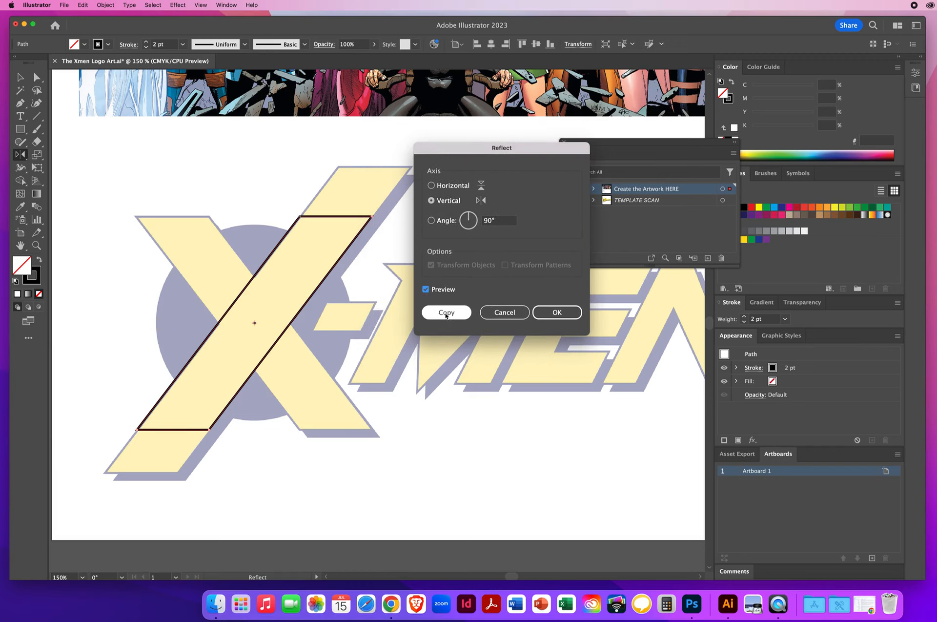
pyautogui.click(446, 313)
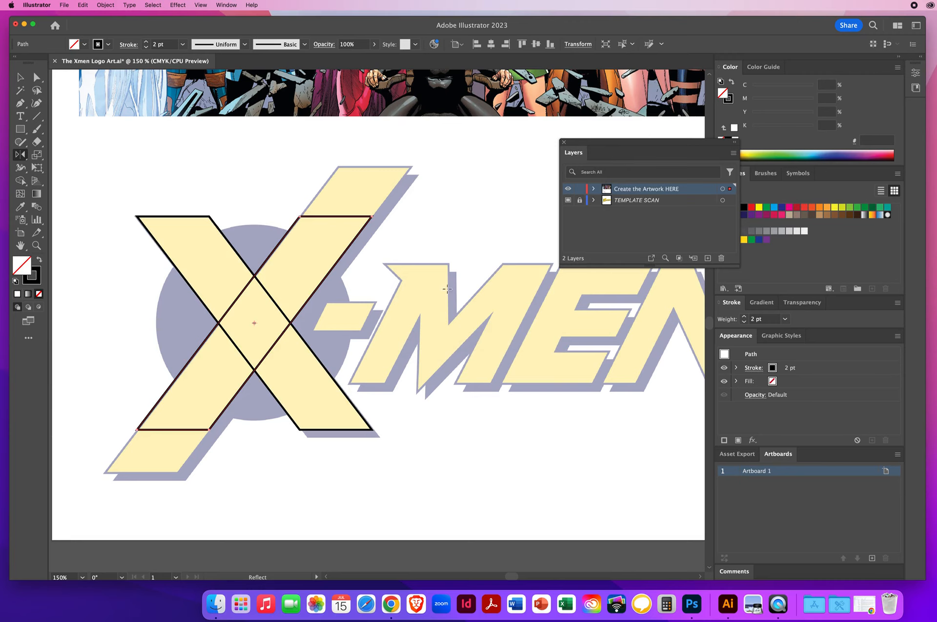
# Extend the top and bottom edges of the reflected bar to the ends of the X's long diagonal on the template.
pyautogui.click(37, 77)
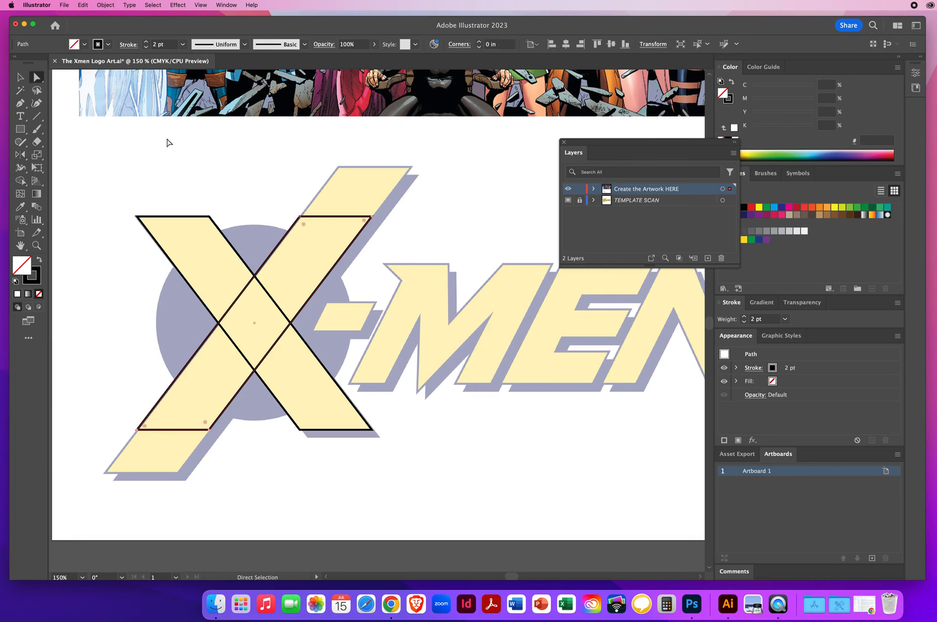
pyautogui.click(286, 169)
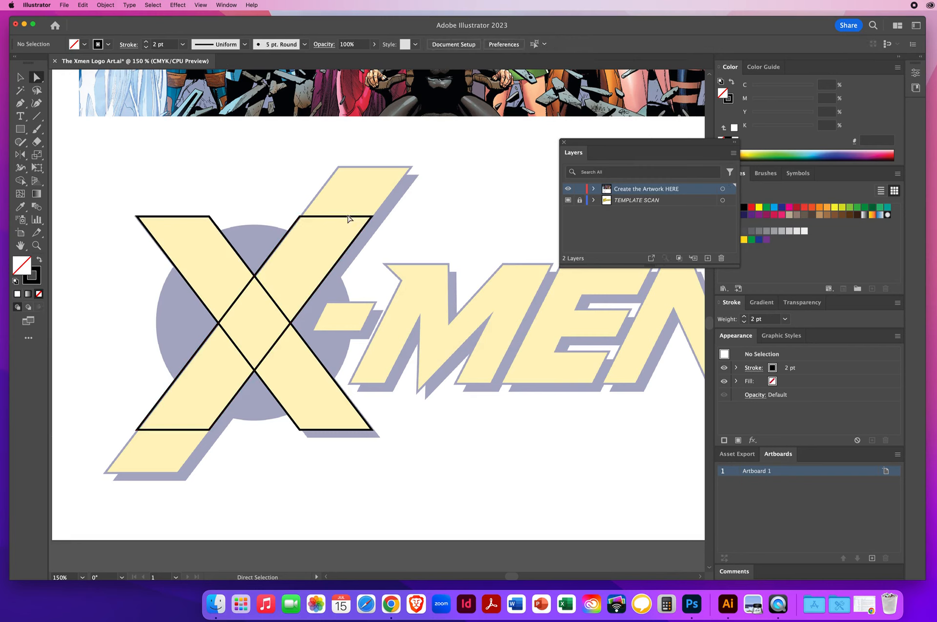
pyautogui.moveTo(327, 219); pyautogui.dragTo(368, 168)
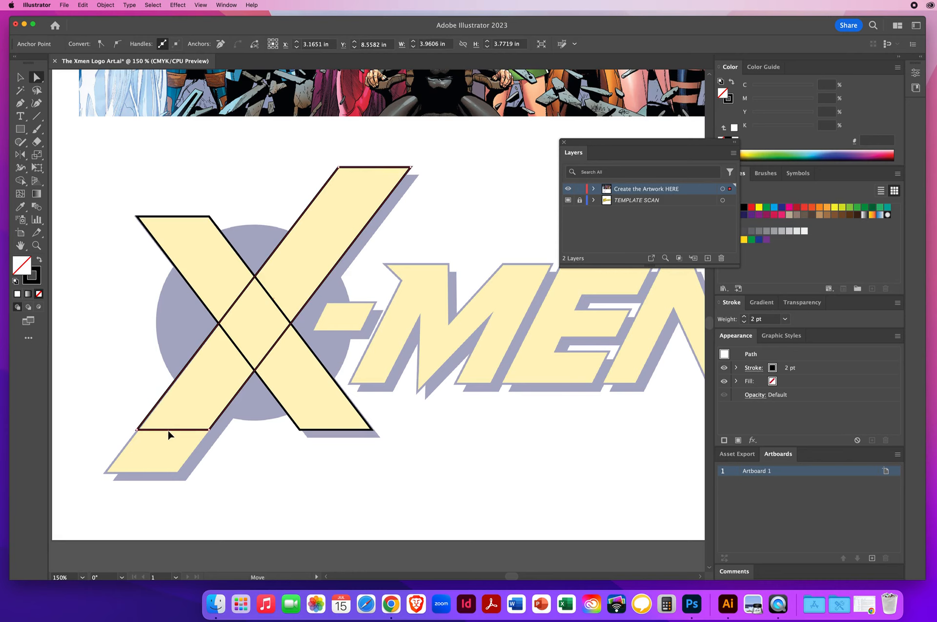
pyautogui.moveTo(168, 433); pyautogui.dragTo(142, 473)
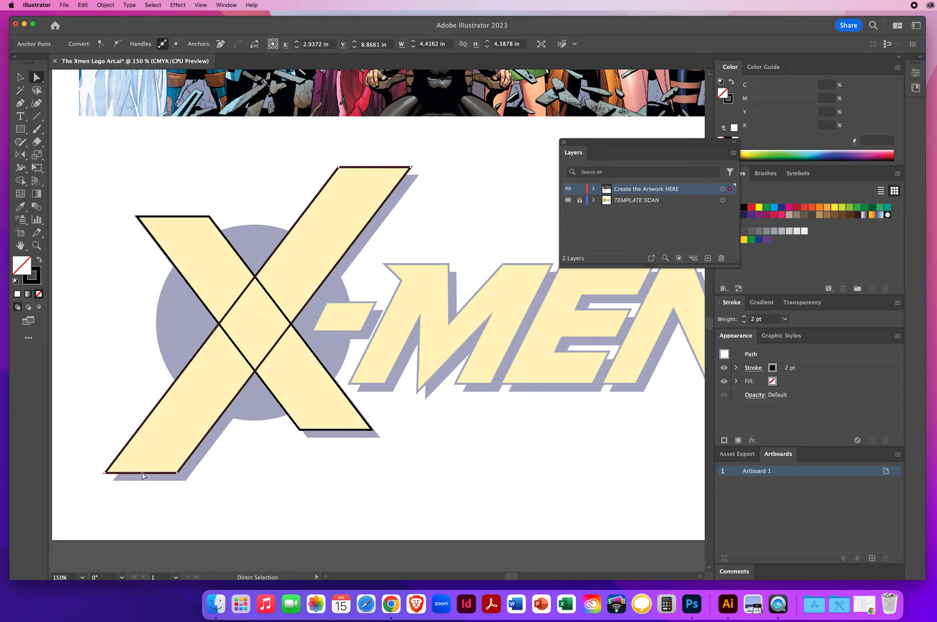
pyautogui.click(230, 187)
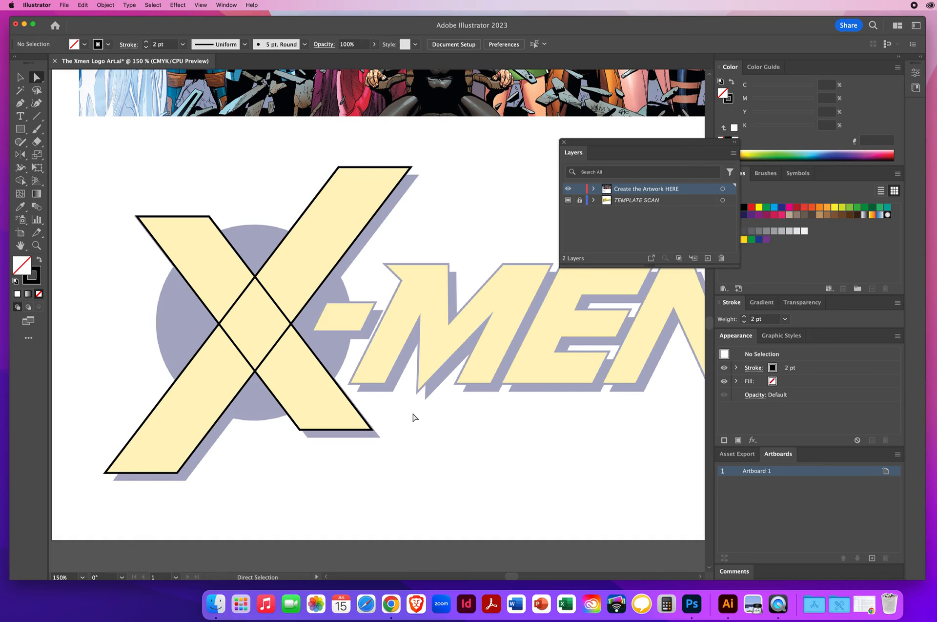
# Draw a rectangle on the hyphen and shift its bottom edge down and left to match the template's slanted shape.
pyautogui.click(20, 128)
pyautogui.moveTo(375, 303); pyautogui.dragTo(326, 314)
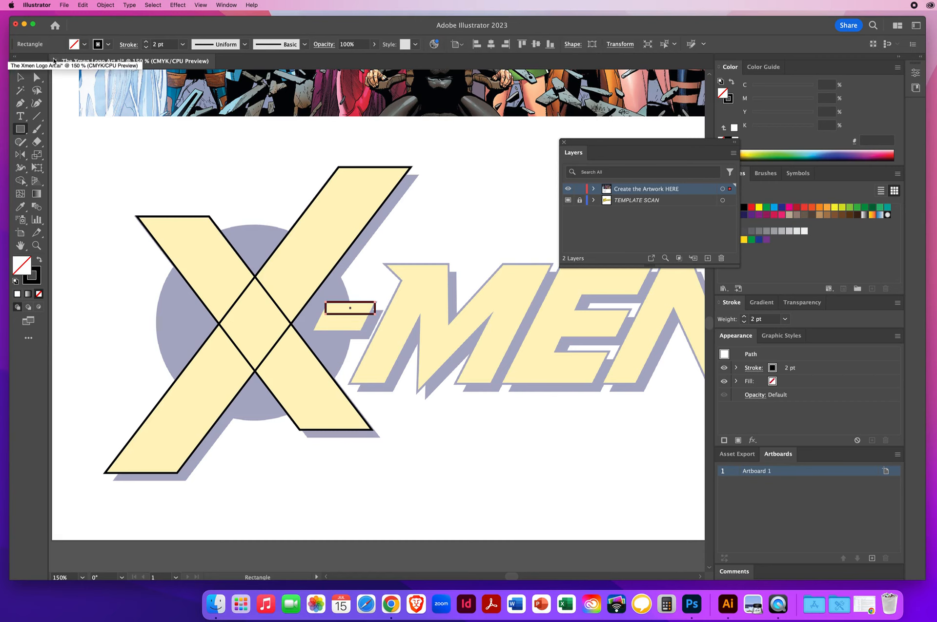
pyautogui.click(36, 77)
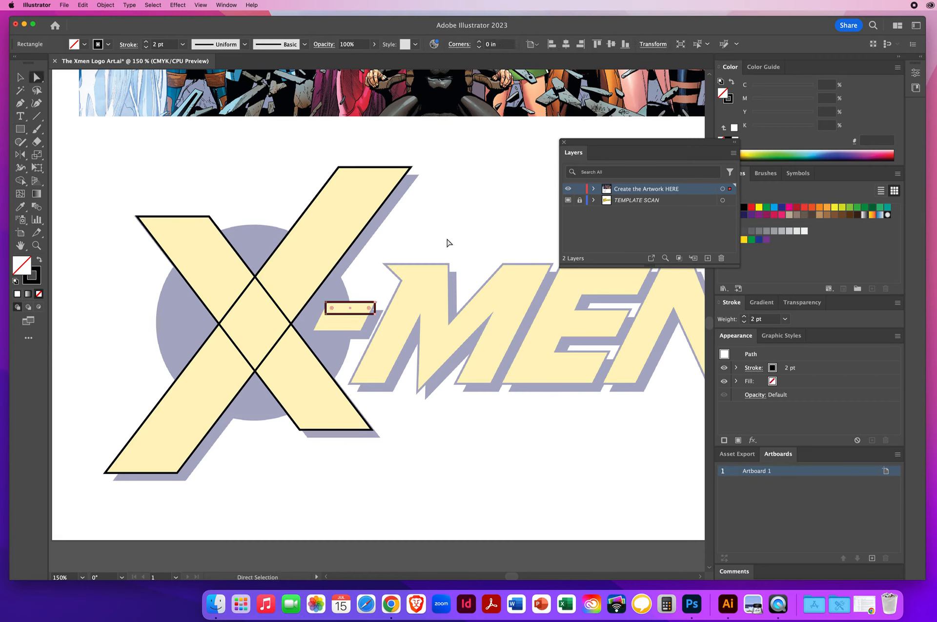
pyautogui.click(424, 228)
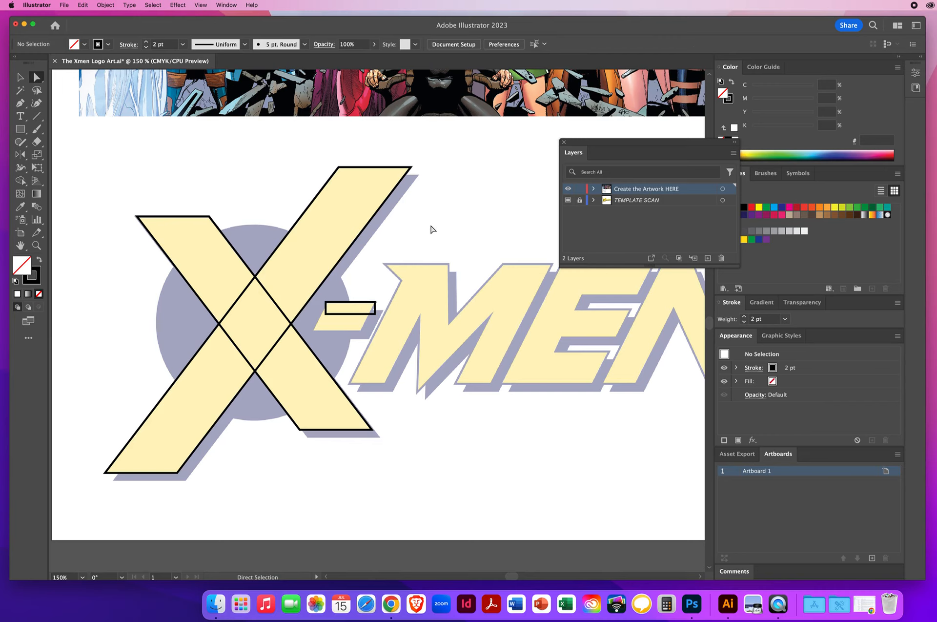
pyautogui.click(349, 318)
pyautogui.moveTo(336, 335); pyautogui.dragTo(335, 335)
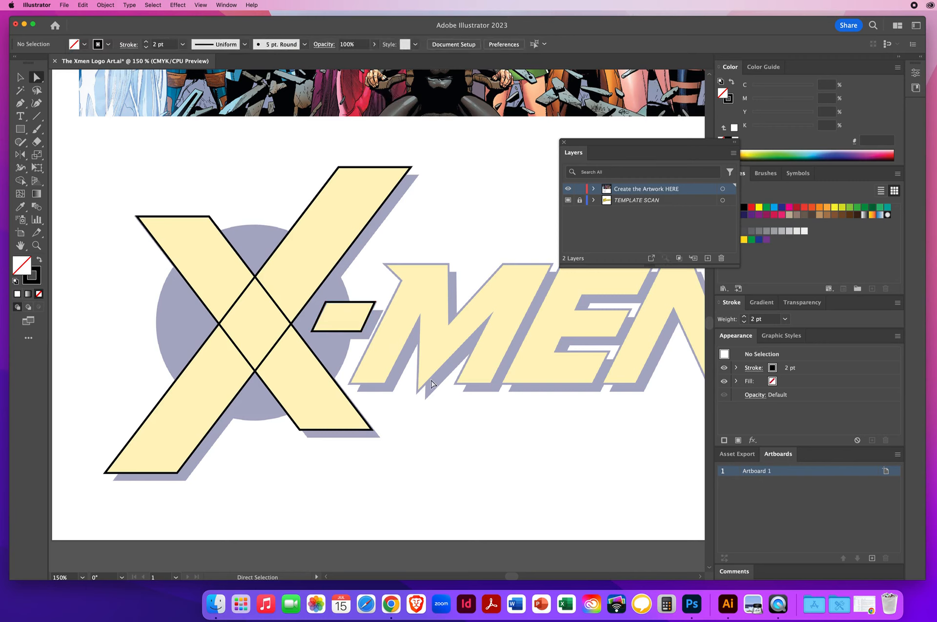
# Draw a rectangle at the foot of the E's stem and shift its top edge up to the letter's top, about 1.73 in tall overall.
pyautogui.press('space')
pyautogui.moveTo(537, 333); pyautogui.dragTo(372, 337)
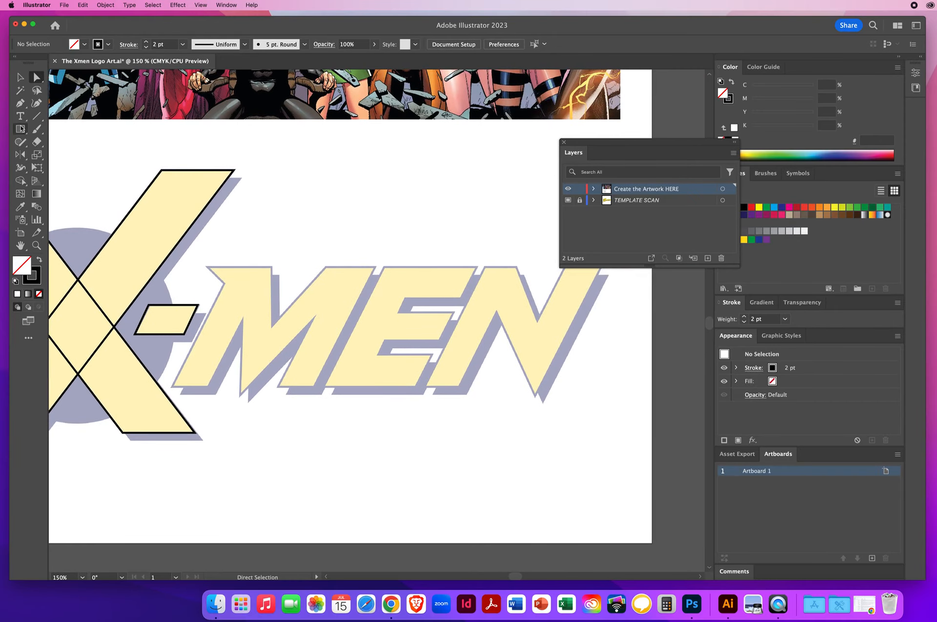
pyautogui.click(19, 130)
pyautogui.moveTo(325, 387); pyautogui.dragTo(367, 370)
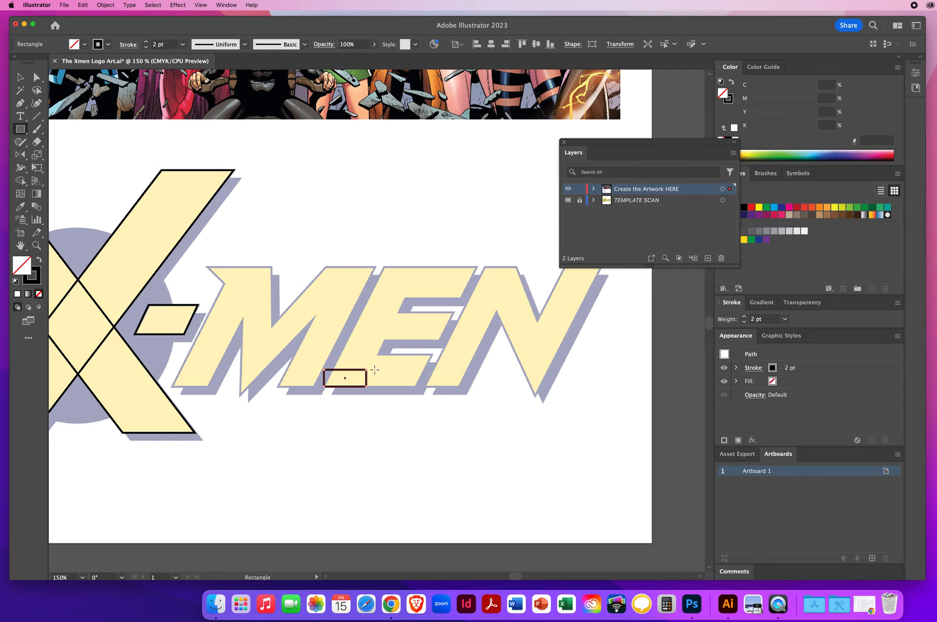
pyautogui.click(38, 77)
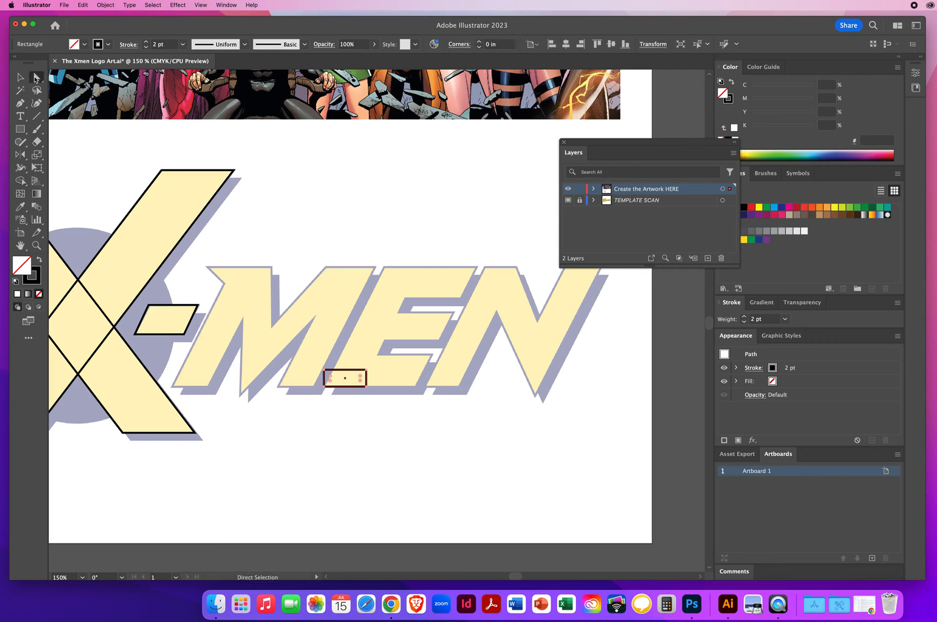
pyautogui.click(400, 231)
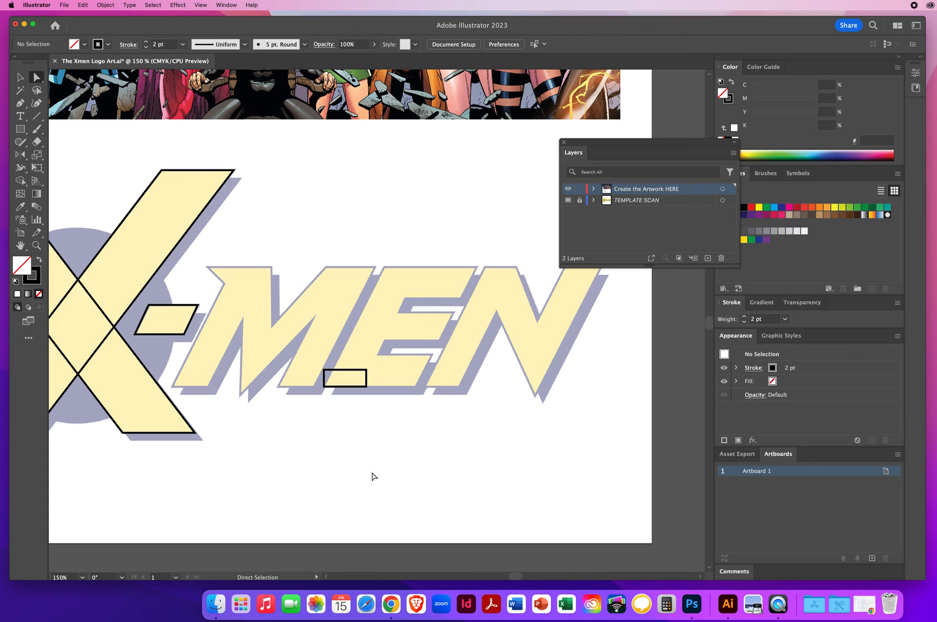
pyautogui.moveTo(342, 371); pyautogui.dragTo(345, 365)
pyautogui.moveTo(401, 268); pyautogui.dragTo(401, 268)
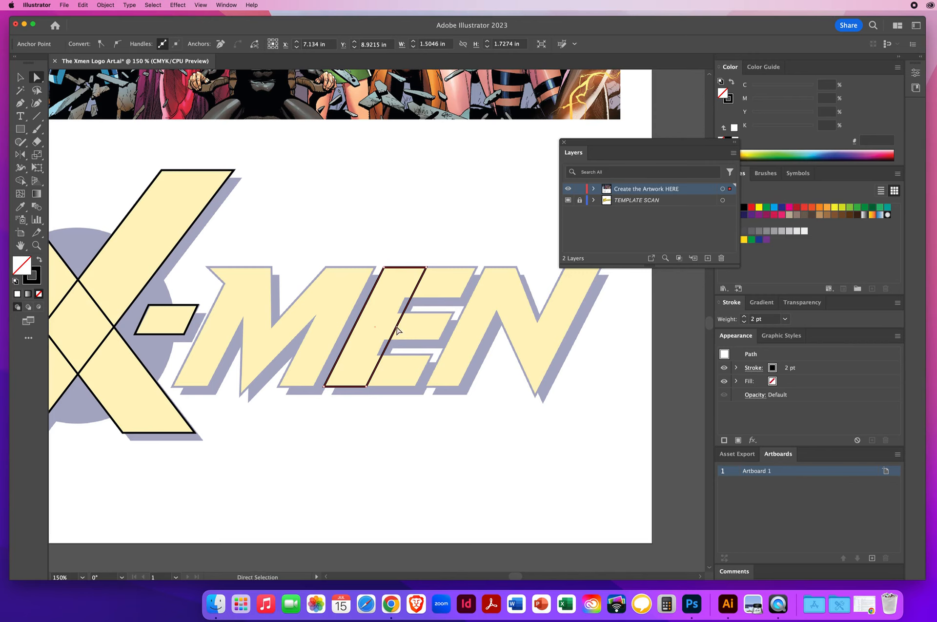
# Nudge the E stem's right edge left to match the template, making the slanted bar about 1.44 in wide overall.
pyautogui.press('Left')
pyautogui.press('Left')
pyautogui.press('Left')
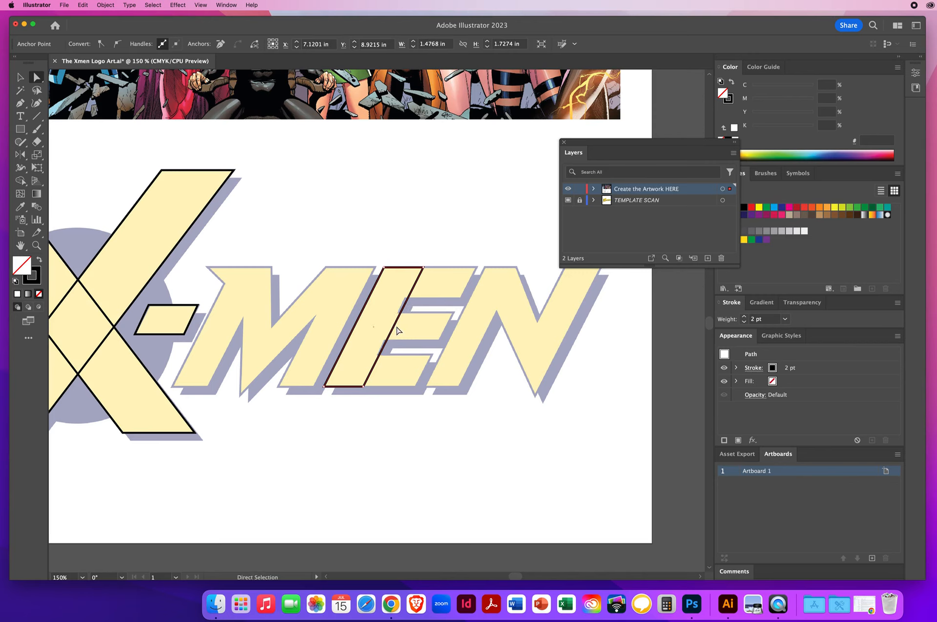
pyautogui.press('Left')
pyautogui.press('Left')
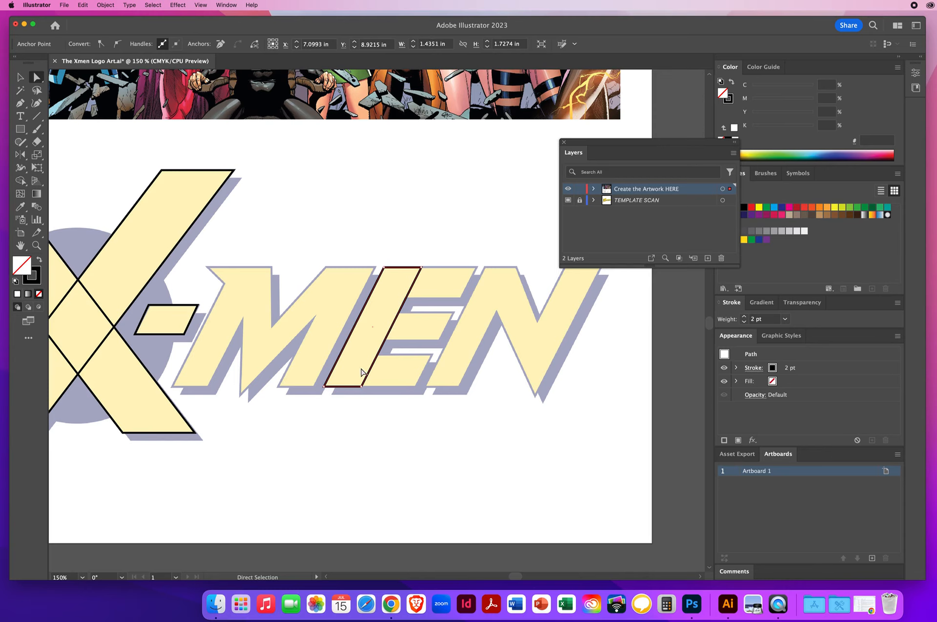
# Turn on Smart Guides and Snap to Point.
pyautogui.press('v')
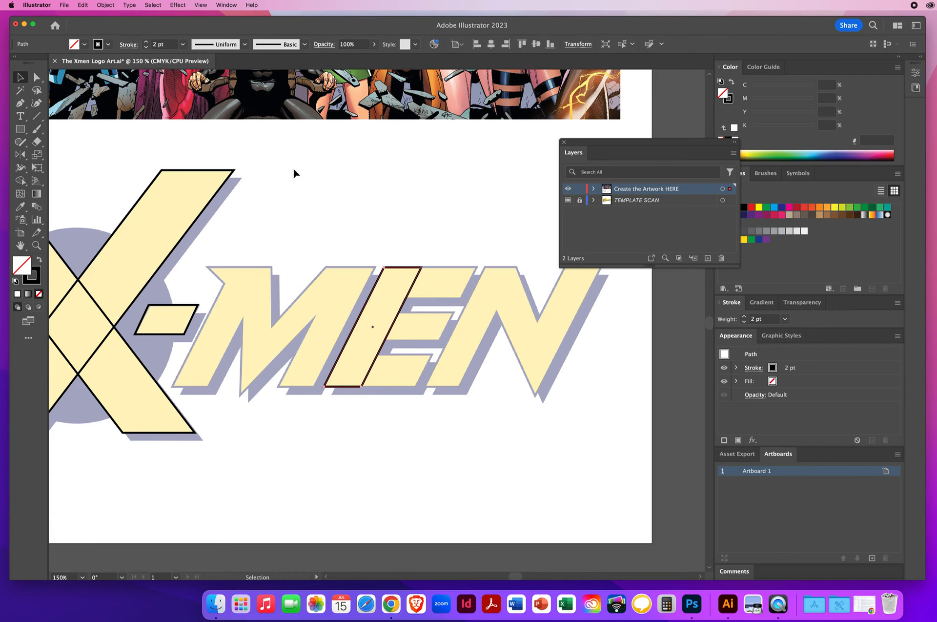
pyautogui.click(200, 5)
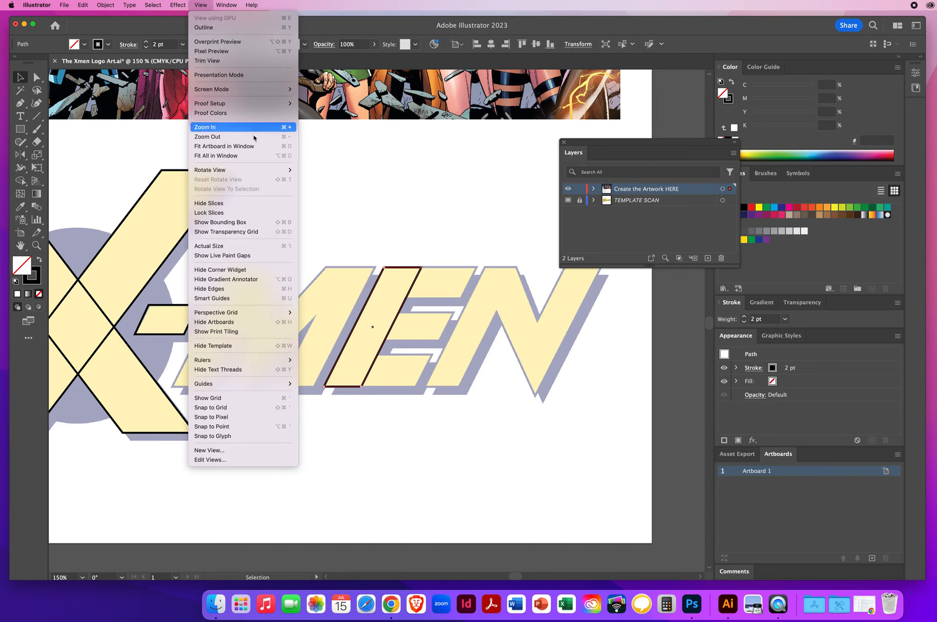
pyautogui.click(223, 299)
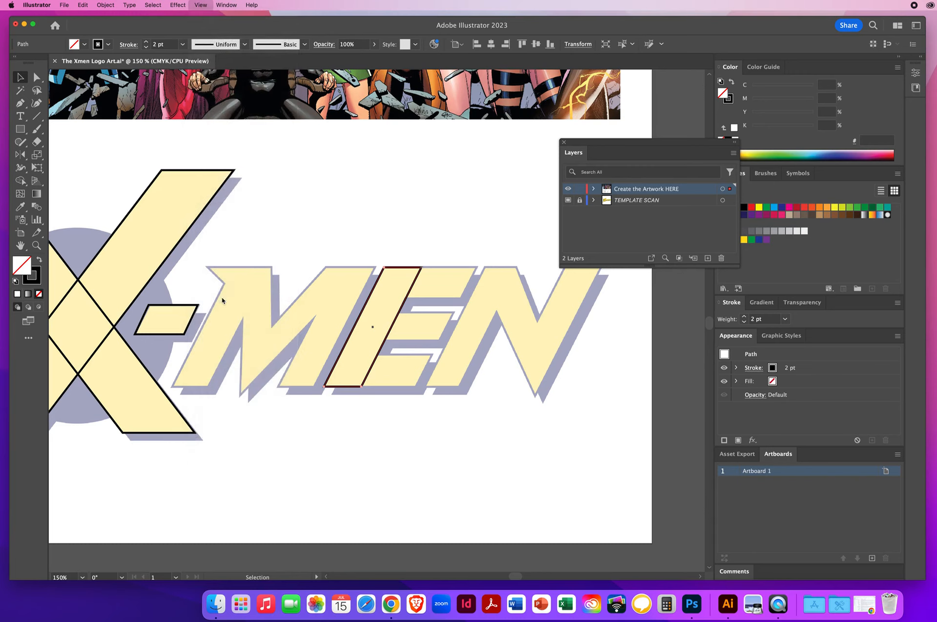
pyautogui.click(200, 5)
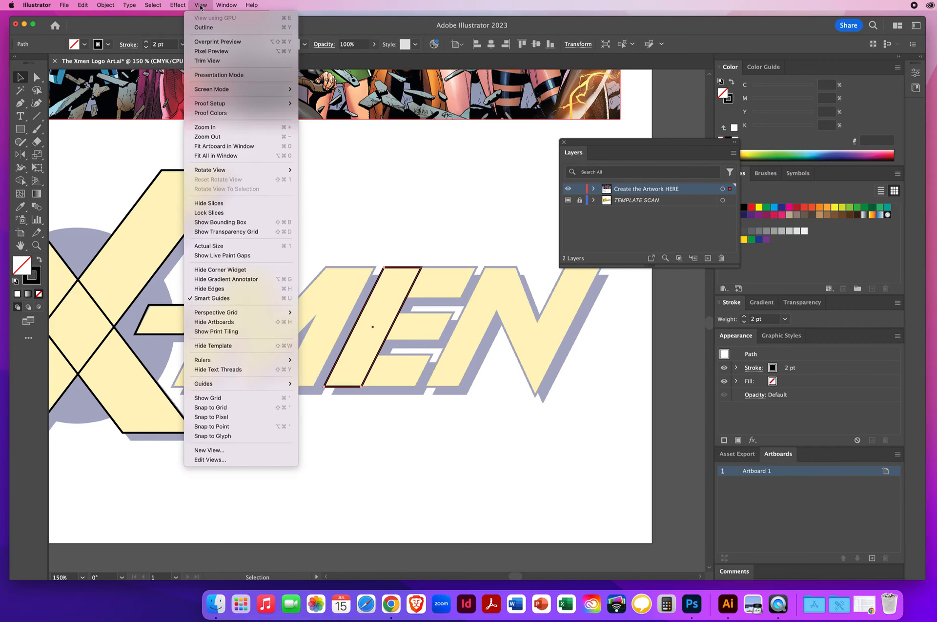
pyautogui.click(233, 426)
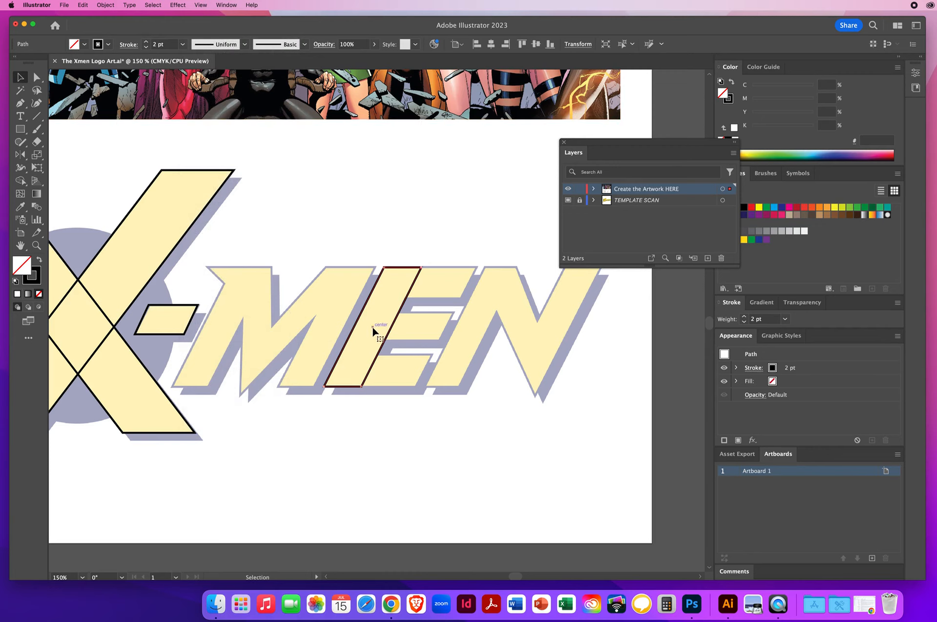
# Copy the E's slanted stem horizontally onto the M's right leg and copy it again onto the M's left leg.
pyautogui.moveTo(373, 327); pyautogui.dragTo(326, 325)
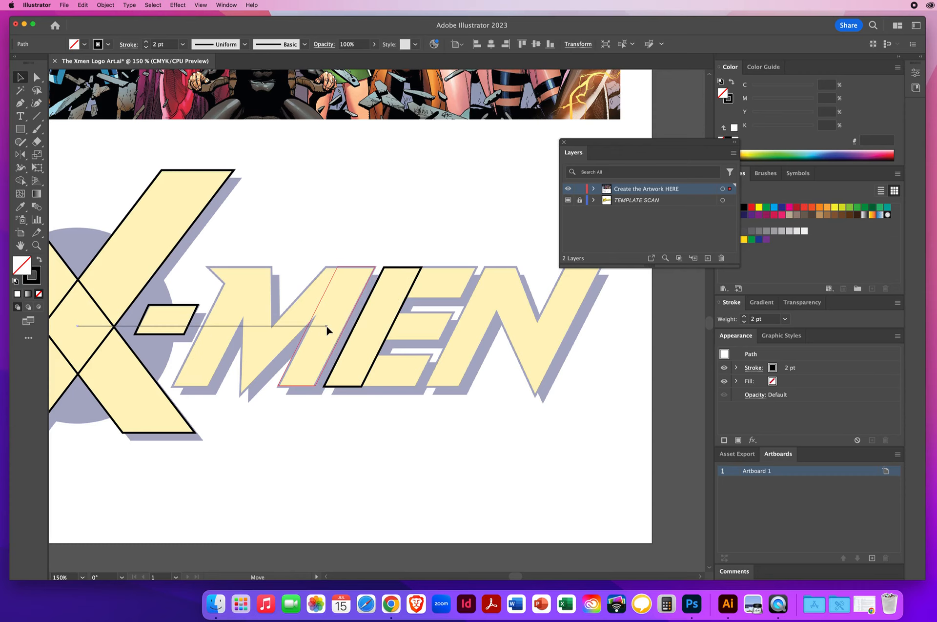
pyautogui.press('alt')
pyautogui.moveTo(327, 327); pyautogui.dragTo(327, 328)
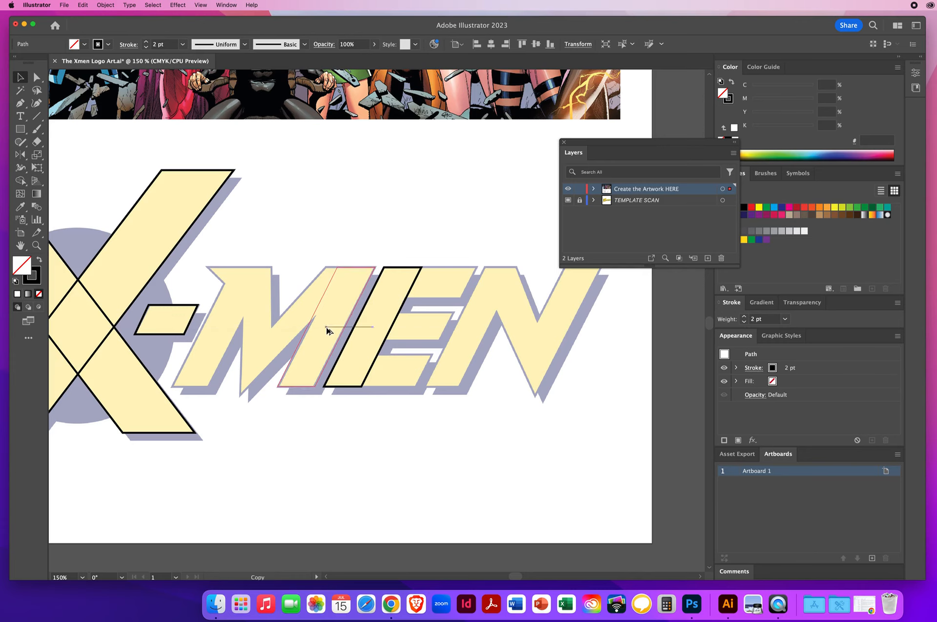
pyautogui.moveTo(327, 328); pyautogui.dragTo(326, 327)
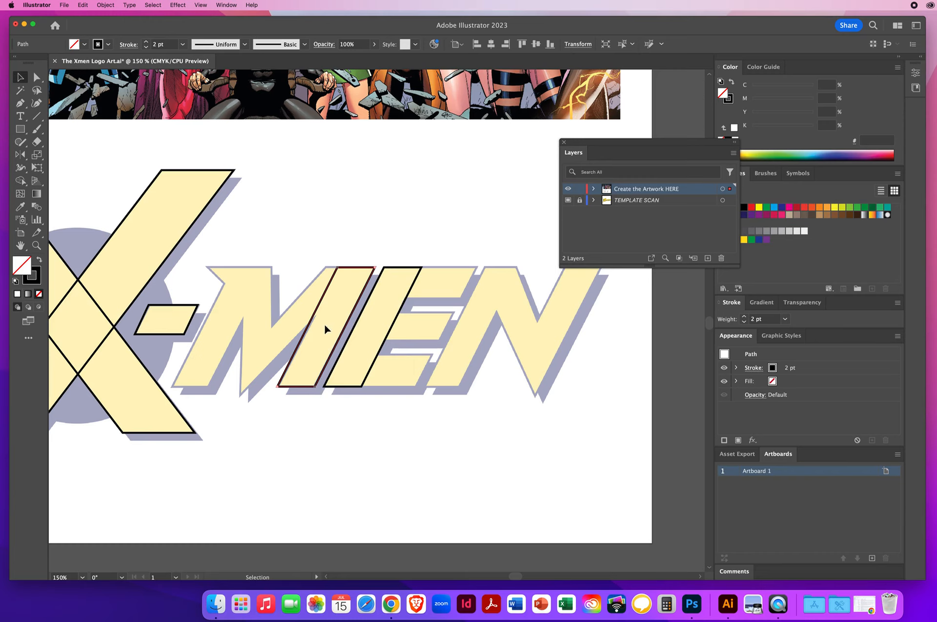
pyautogui.moveTo(326, 327)
pyautogui.mouseDown()
pyautogui.moveTo(219, 328)
pyautogui.moveTo(370, 329)
pyautogui.moveTo(179, 328)
pyautogui.moveTo(221, 328)
pyautogui.mouseUp()
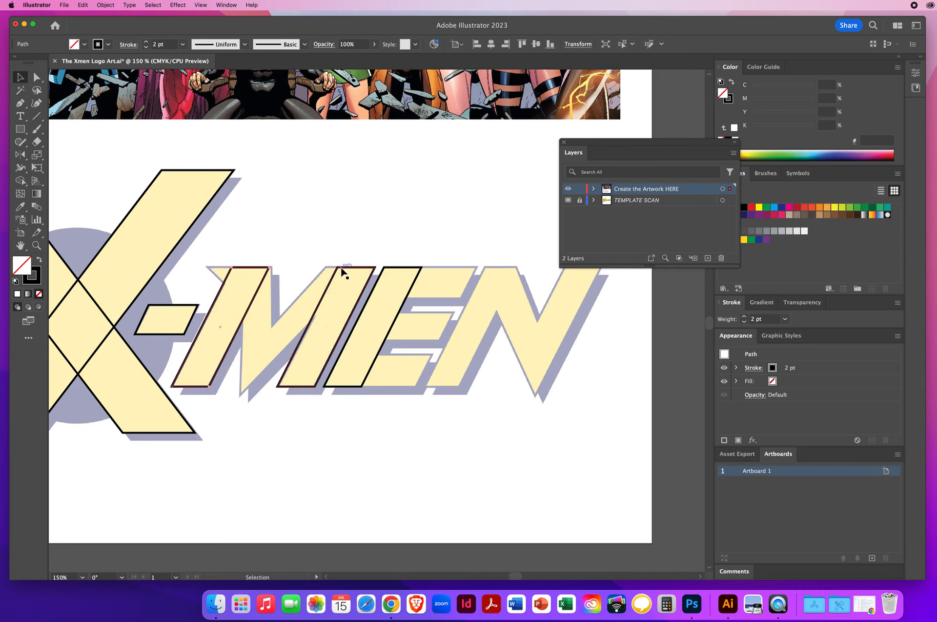
# Copy the E's slanted stem horizontally onto the N's left stem and copy it again onto the N's right stem.
pyautogui.keyDown('shift'); pyautogui.click(393, 270); pyautogui.keyUp('shift')
pyautogui.keyDown('shift'); pyautogui.click(396, 269); pyautogui.keyUp('shift')
pyautogui.click(408, 284)
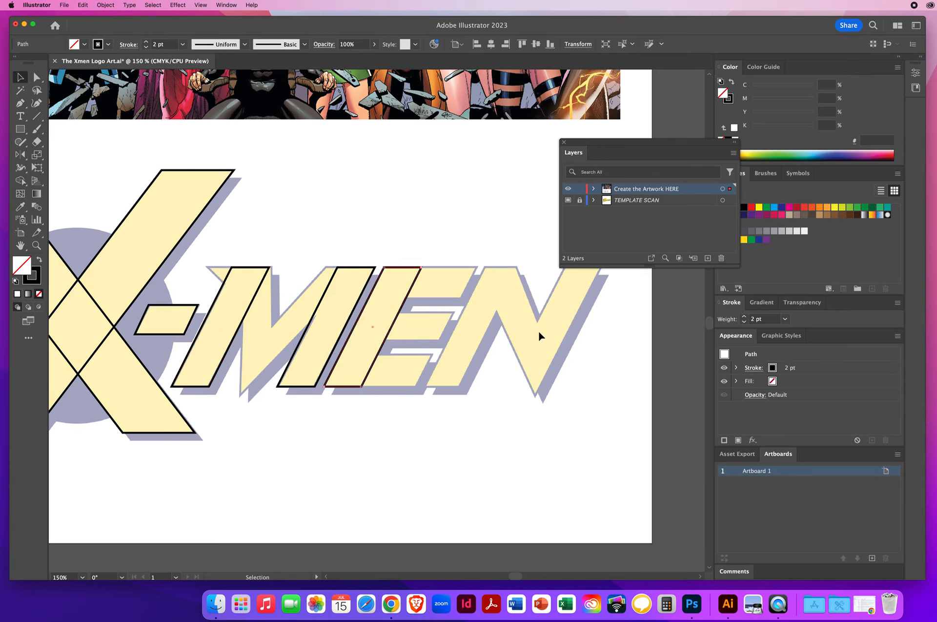
pyautogui.moveTo(516, 332); pyautogui.dragTo(387, 334)
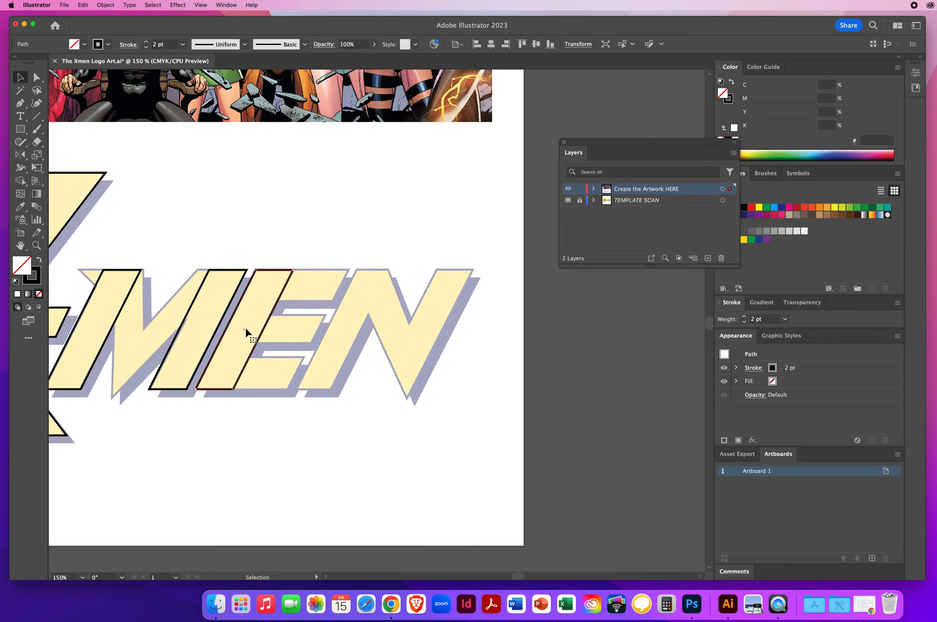
pyautogui.moveTo(245, 327); pyautogui.dragTo(346, 334)
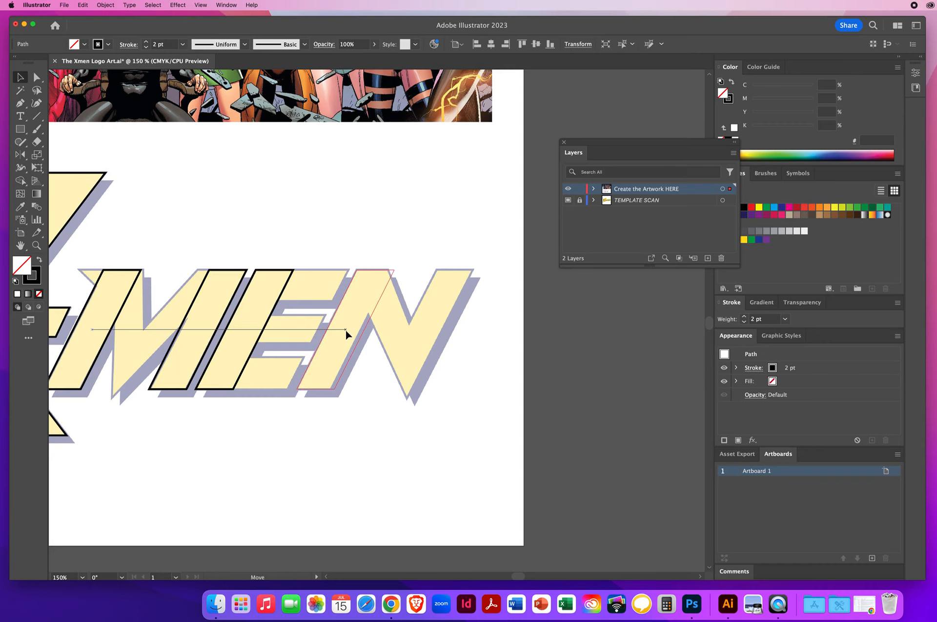
pyautogui.press('alt')
pyautogui.moveTo(346, 331); pyautogui.dragTo(346, 329)
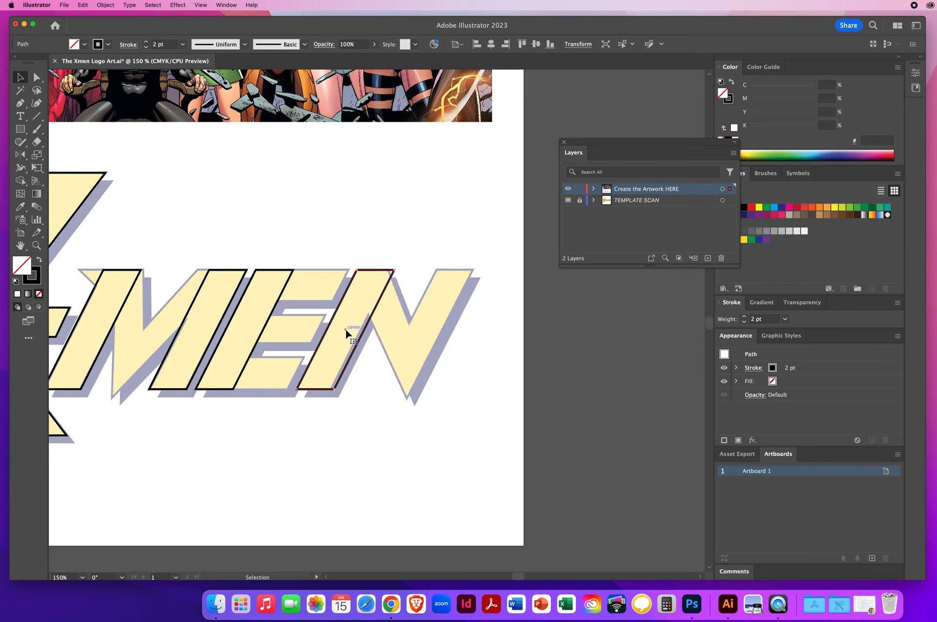
pyautogui.moveTo(345, 330); pyautogui.dragTo(427, 335)
pyautogui.press('alt')
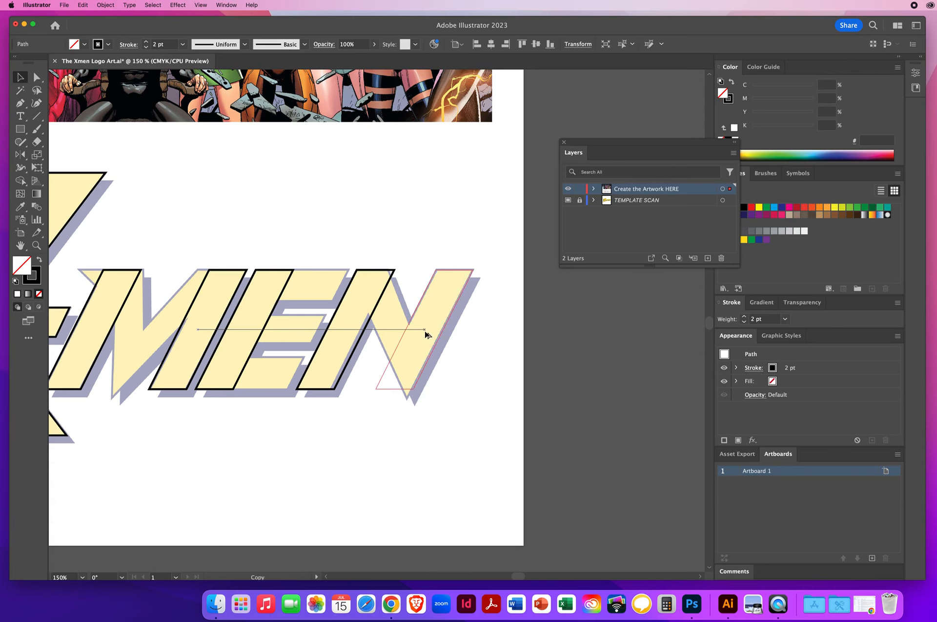
pyautogui.moveTo(426, 335); pyautogui.dragTo(427, 335)
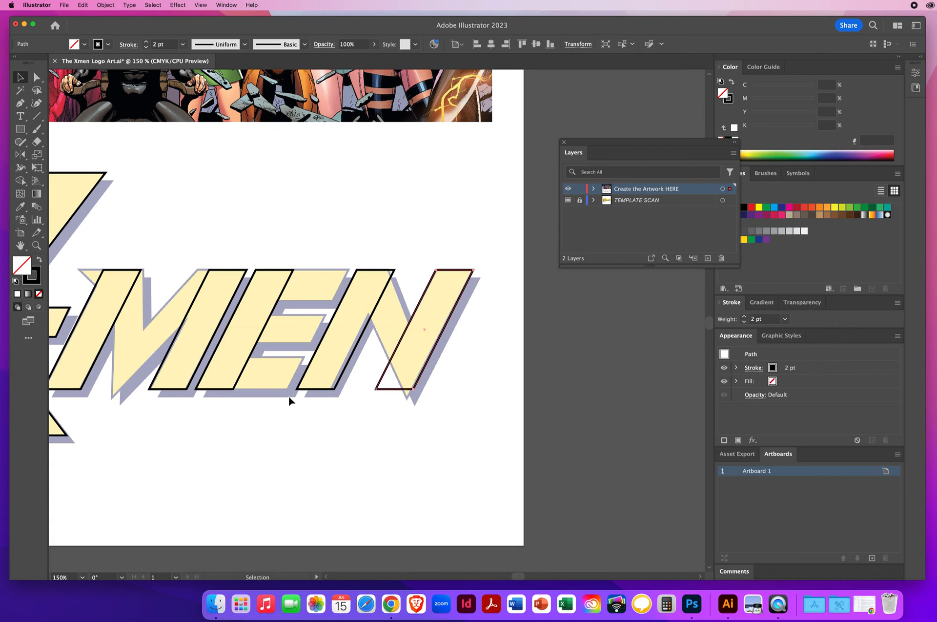
# Nudge only the left edge of the M's right leg to the right, making the bar about 1.42 in wide overall.
pyautogui.hscroll(-5, 313, 403)
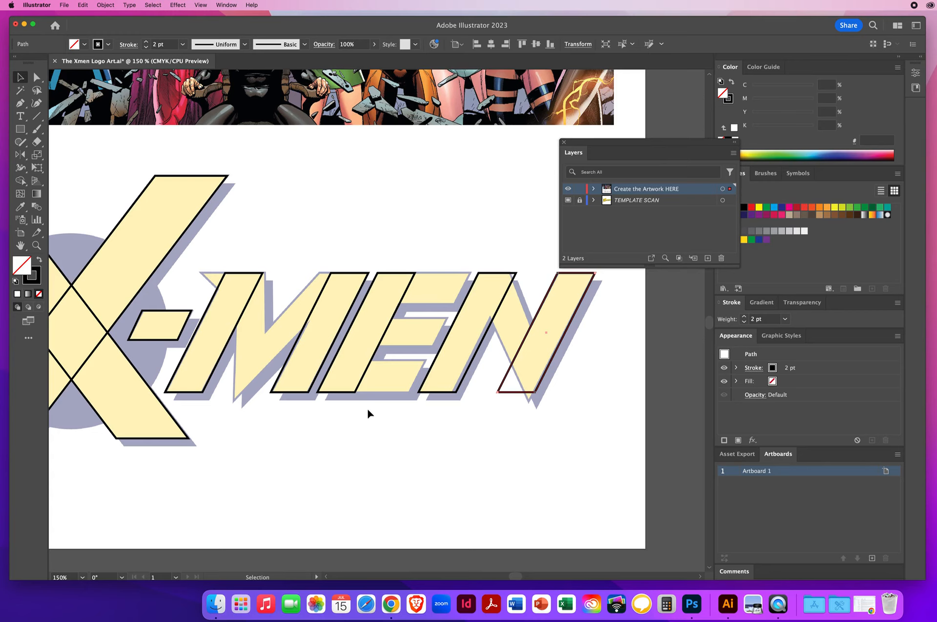
pyautogui.click(36, 77)
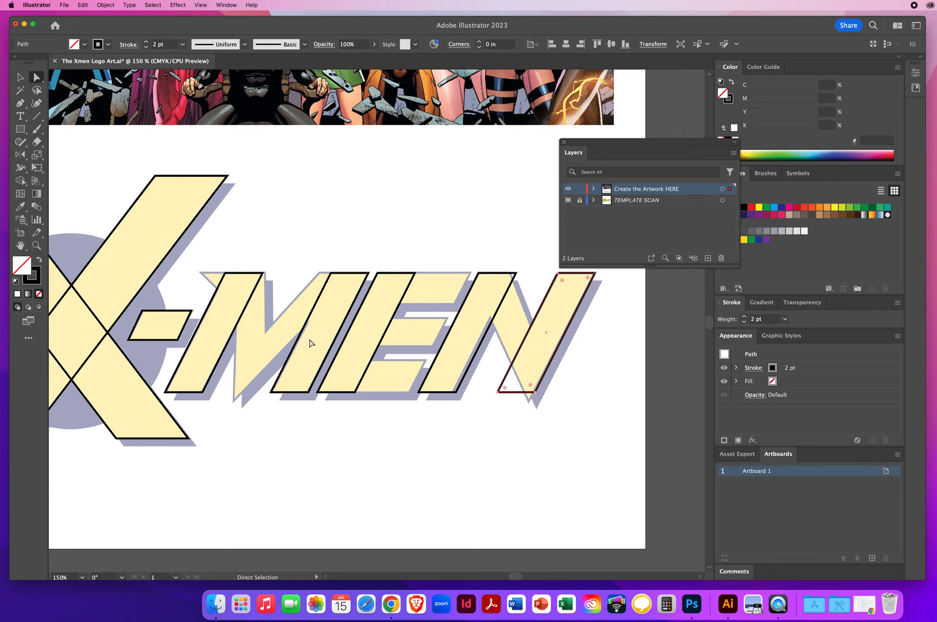
pyautogui.click(318, 311)
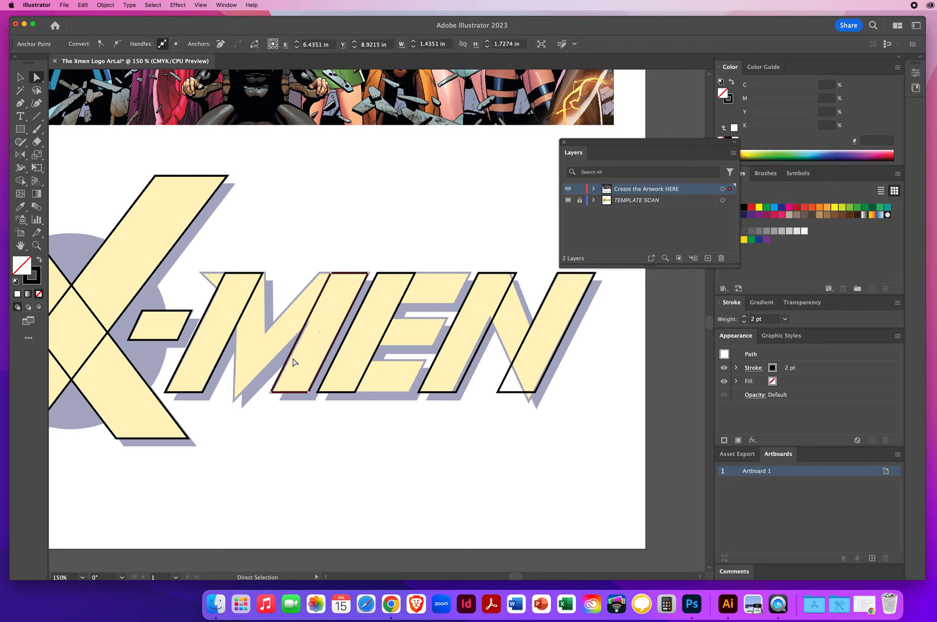
pyautogui.press('Right')
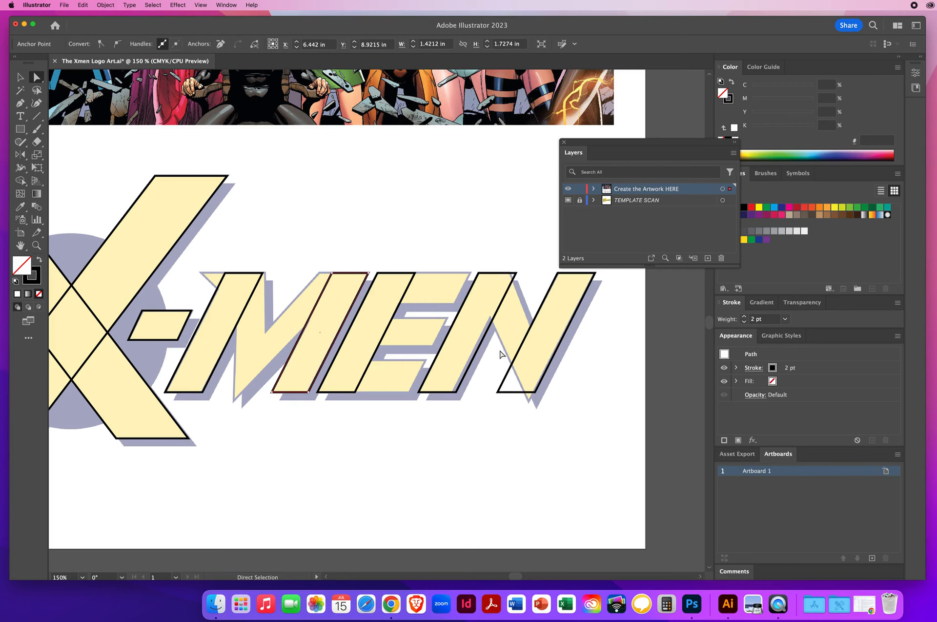
# Nudge only the right edge of the N's left stem to the left, making the bar about 1.39 in wide overall.
pyautogui.click(493, 321)
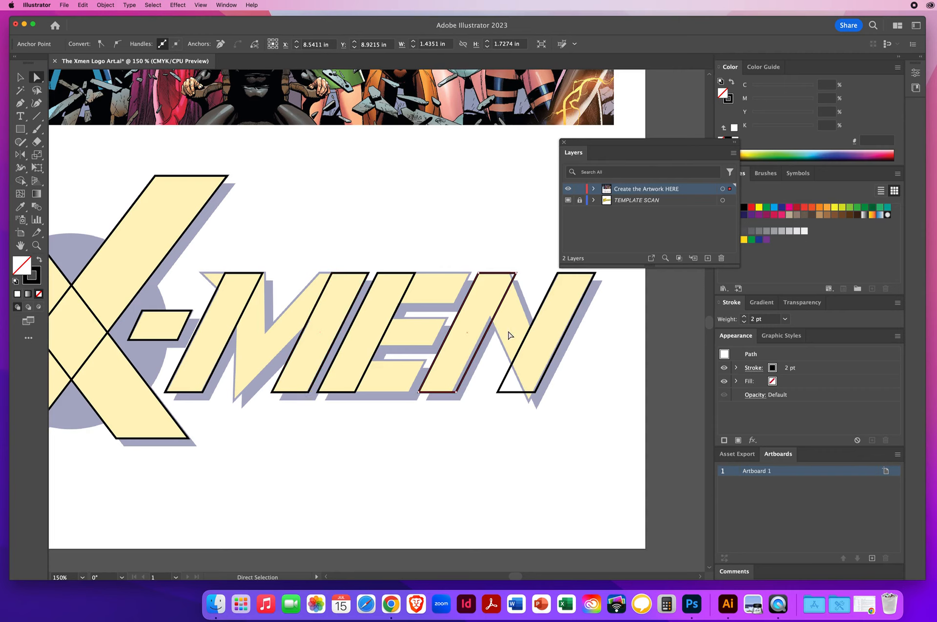
pyautogui.press('Left')
pyautogui.press('Left')
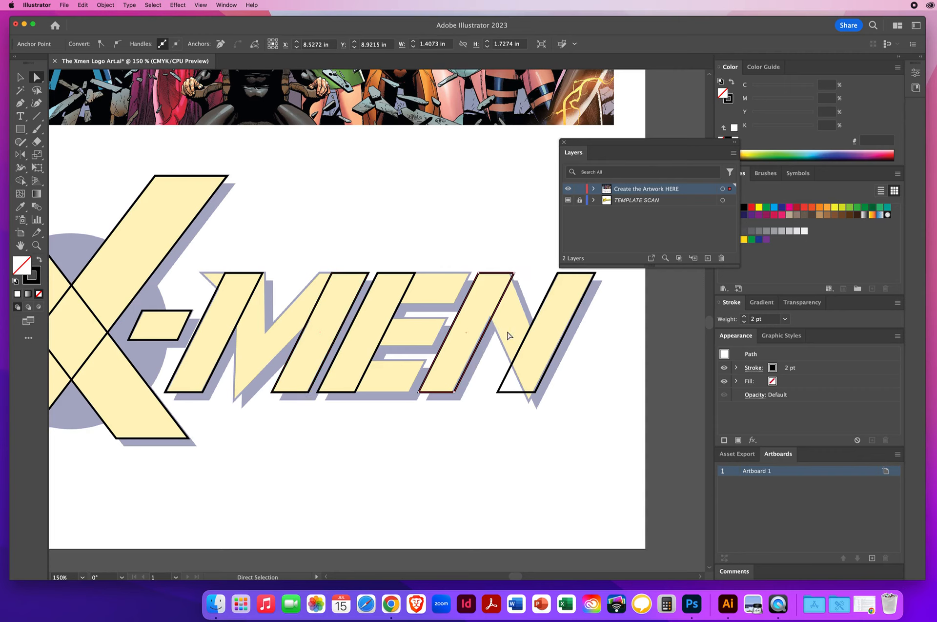
pyautogui.press('Left')
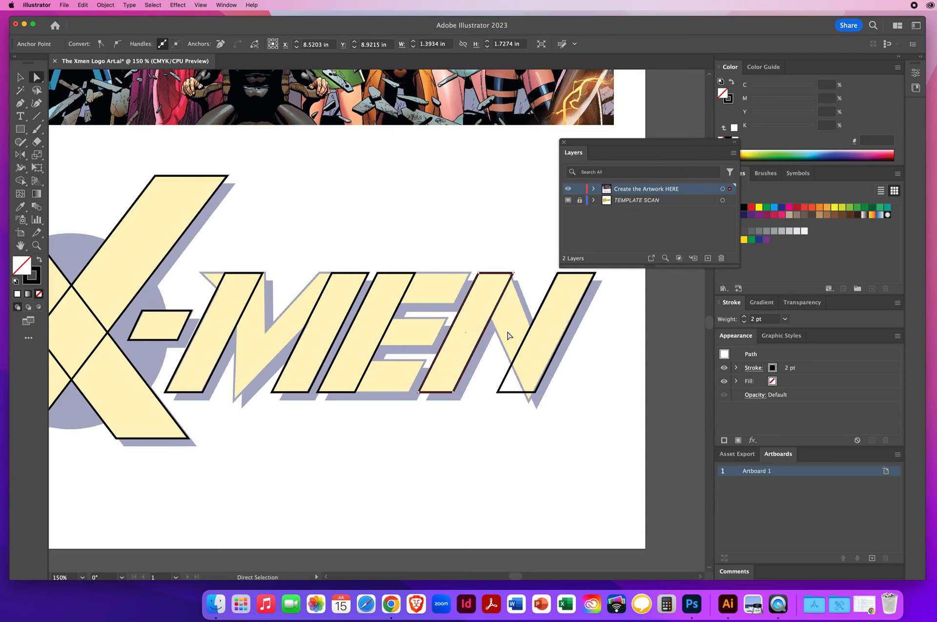
pyautogui.click(404, 467)
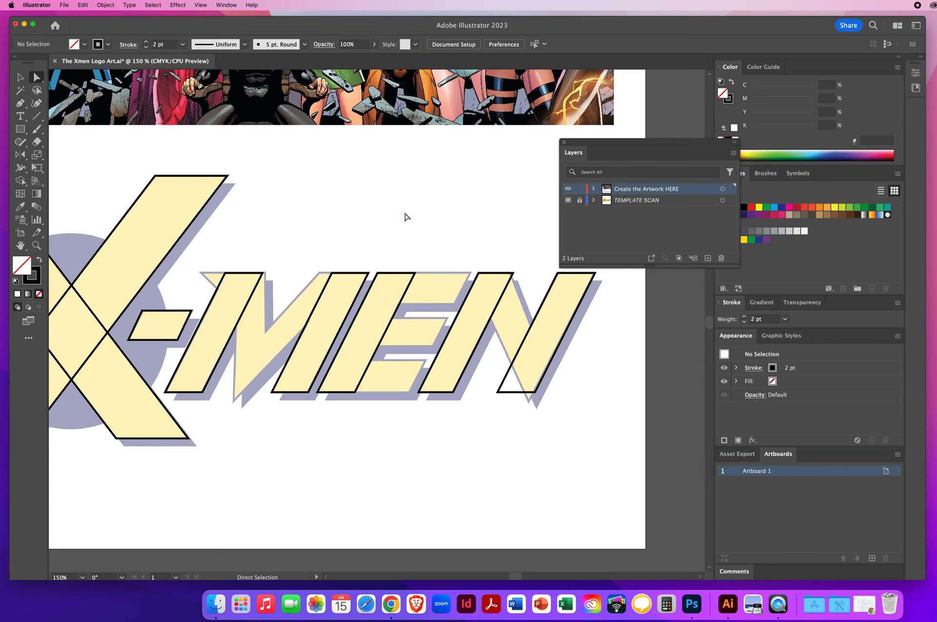
# Draw a rectangle about 0.47 in tall over the E's top arm and shift its bottom edge left to match the template's slant.
pyautogui.click(21, 130)
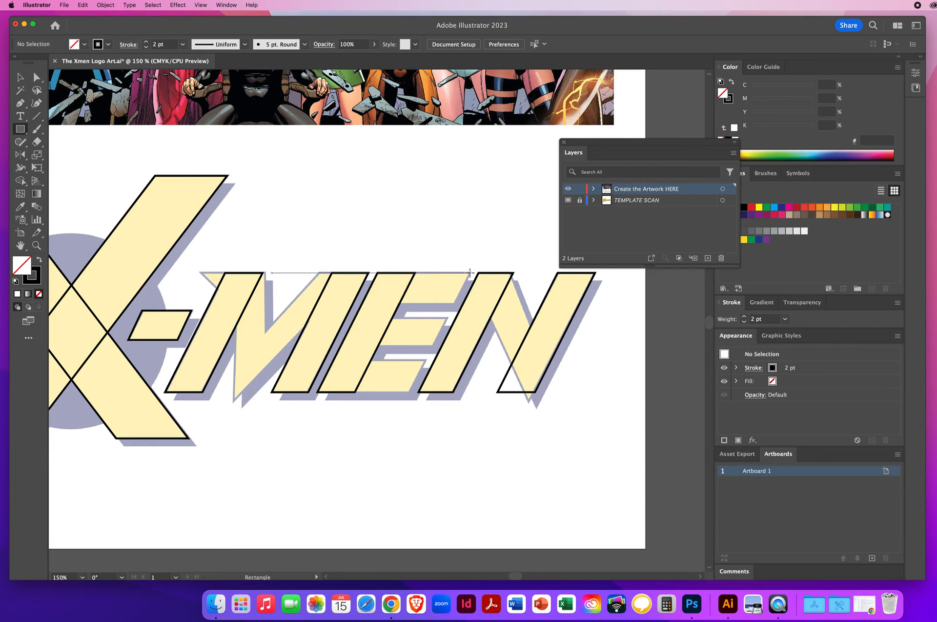
pyautogui.moveTo(471, 272); pyautogui.dragTo(382, 304)
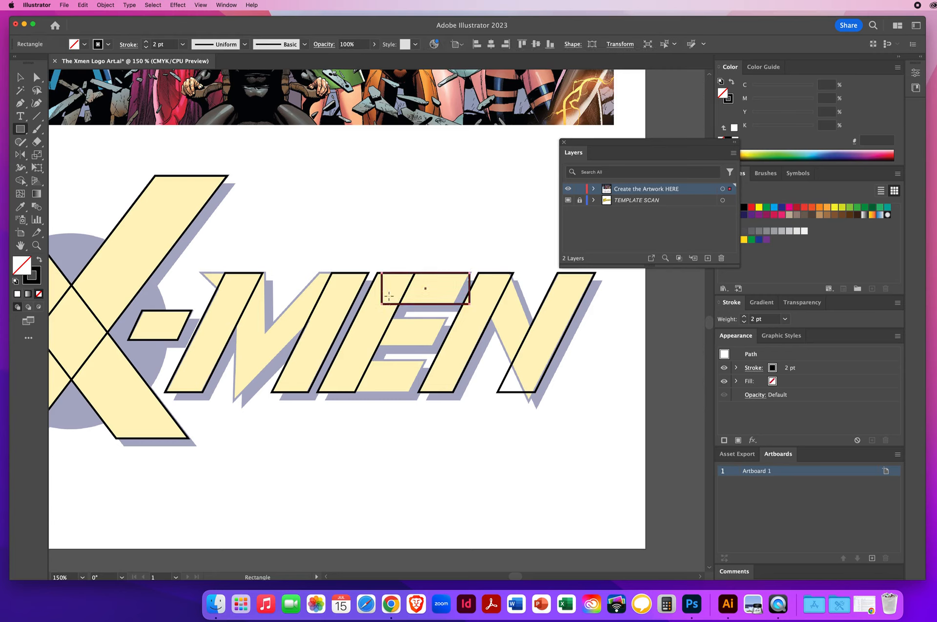
pyautogui.click(37, 77)
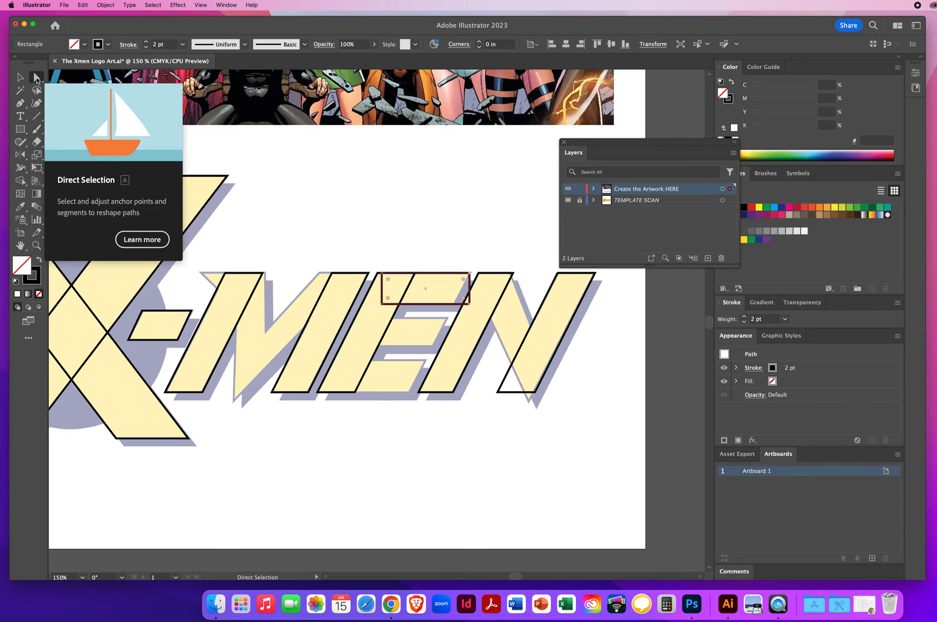
pyautogui.click(444, 221)
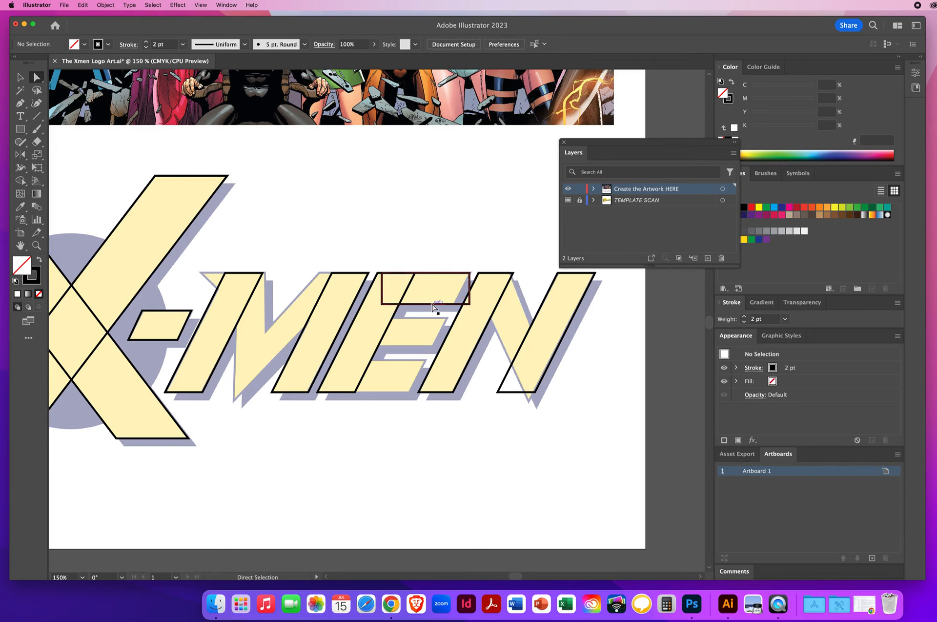
pyautogui.moveTo(431, 308); pyautogui.dragTo(417, 308)
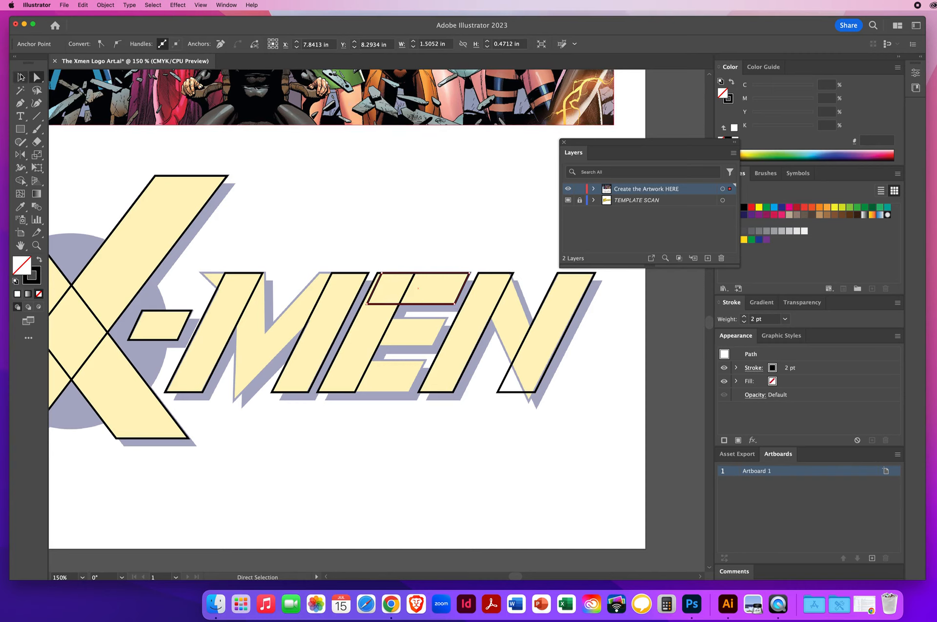
# Copy the E's slanted top arm onto the template's middle arm and copy it again onto the bottom arm.
pyautogui.click(21, 78)
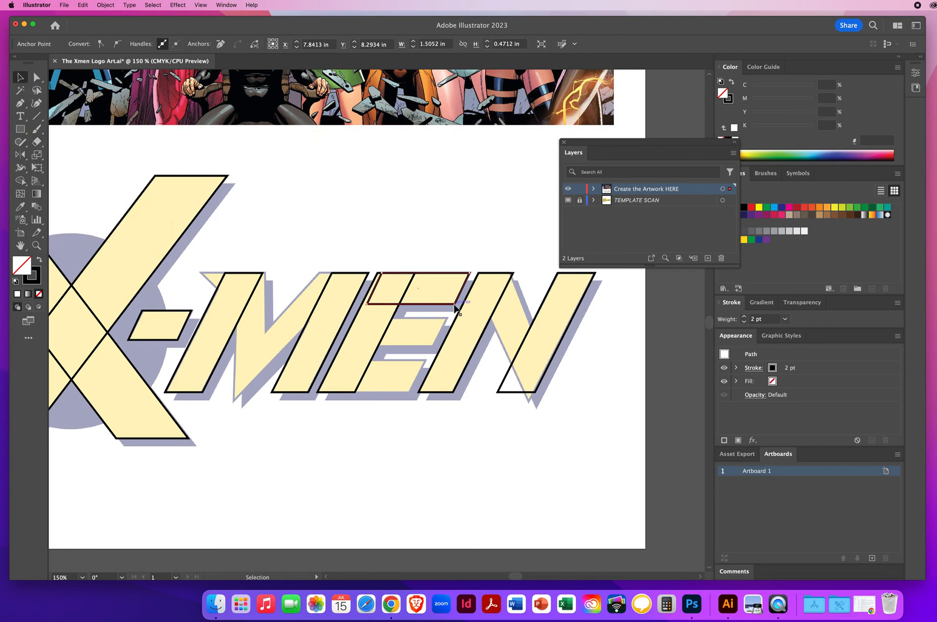
pyautogui.moveTo(455, 308); pyautogui.dragTo(411, 396)
pyautogui.press('alt')
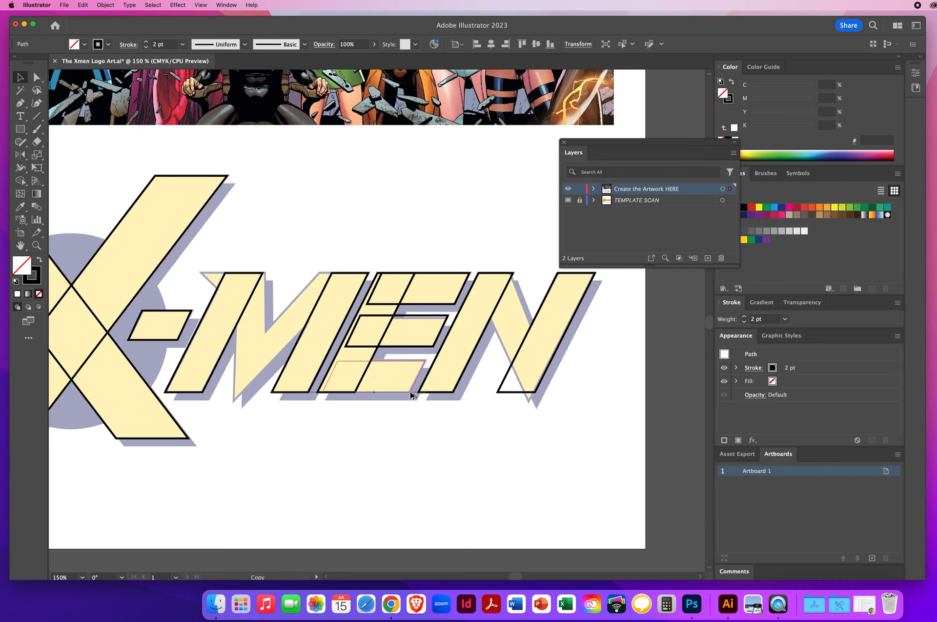
pyautogui.moveTo(411, 395); pyautogui.dragTo(411, 394)
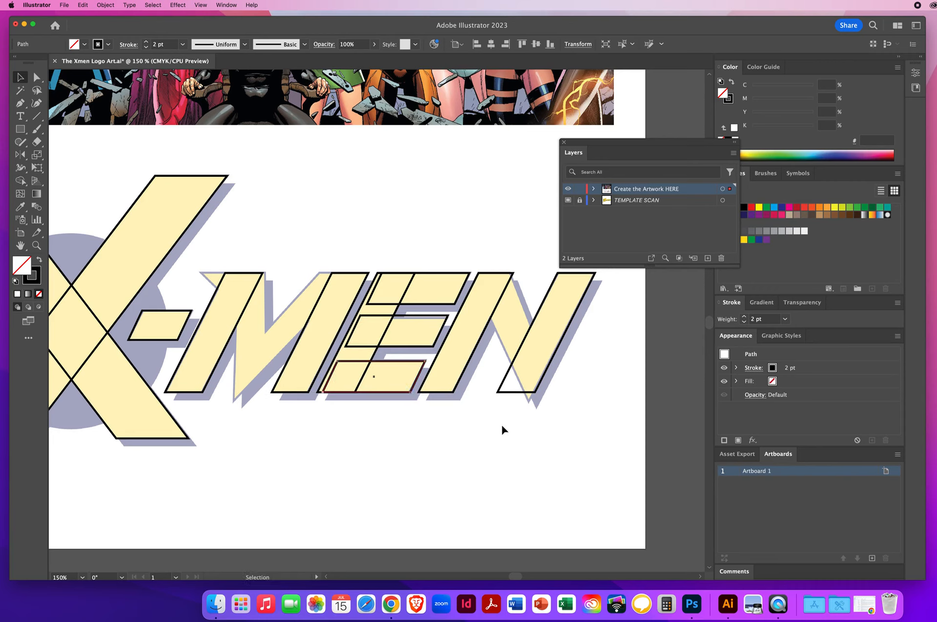
# Lower only the top edge of the E's middle arm to match the template, making the arm about 0.44 in tall.
pyautogui.click(37, 77)
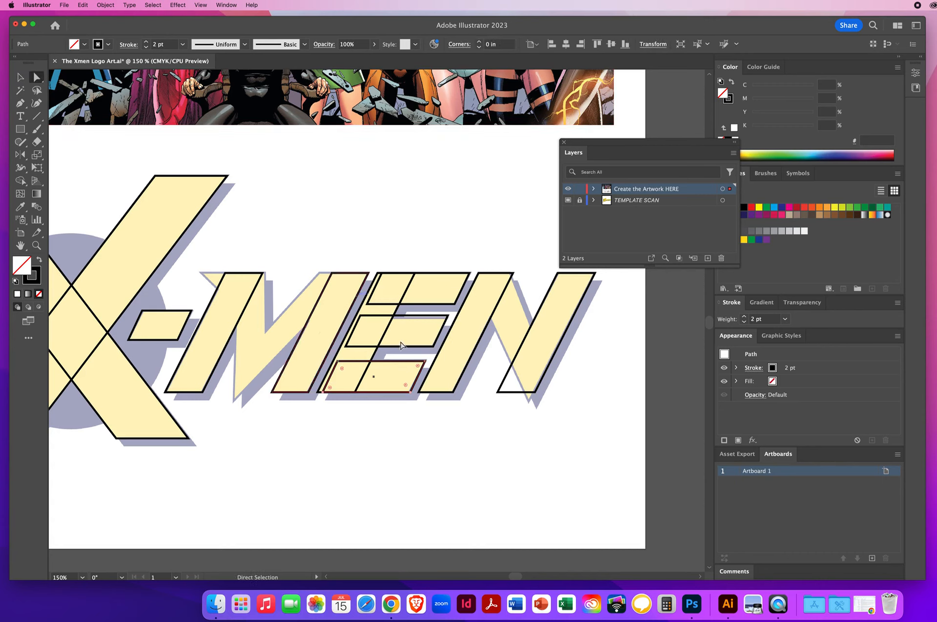
pyautogui.click(419, 320)
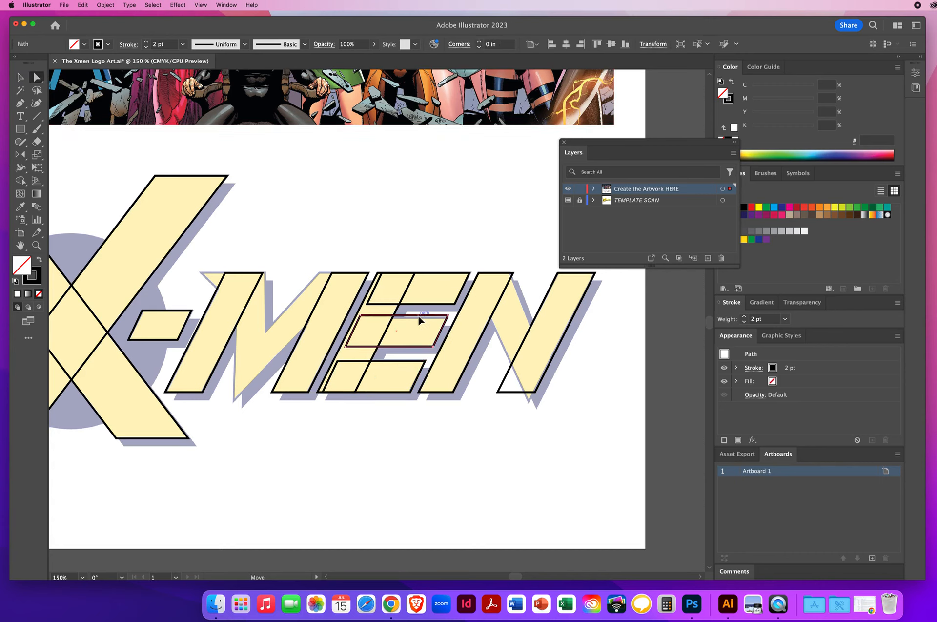
pyautogui.moveTo(419, 317); pyautogui.dragTo(418, 322)
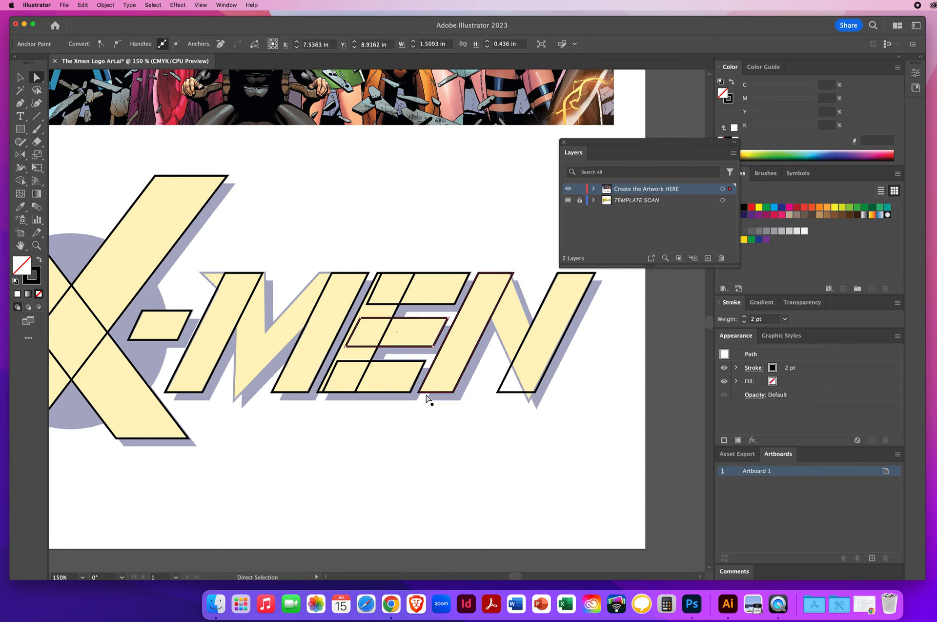
pyautogui.click(448, 227)
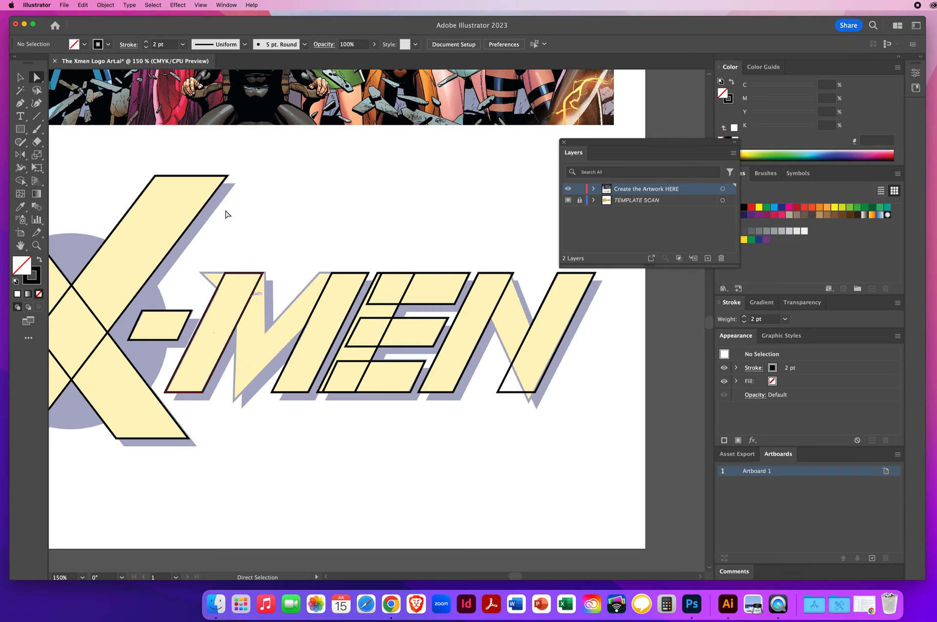
# Add an anchor point on the left edge of the M's left leg, where the template's pointed serif begins.
pyautogui.click(20, 76)
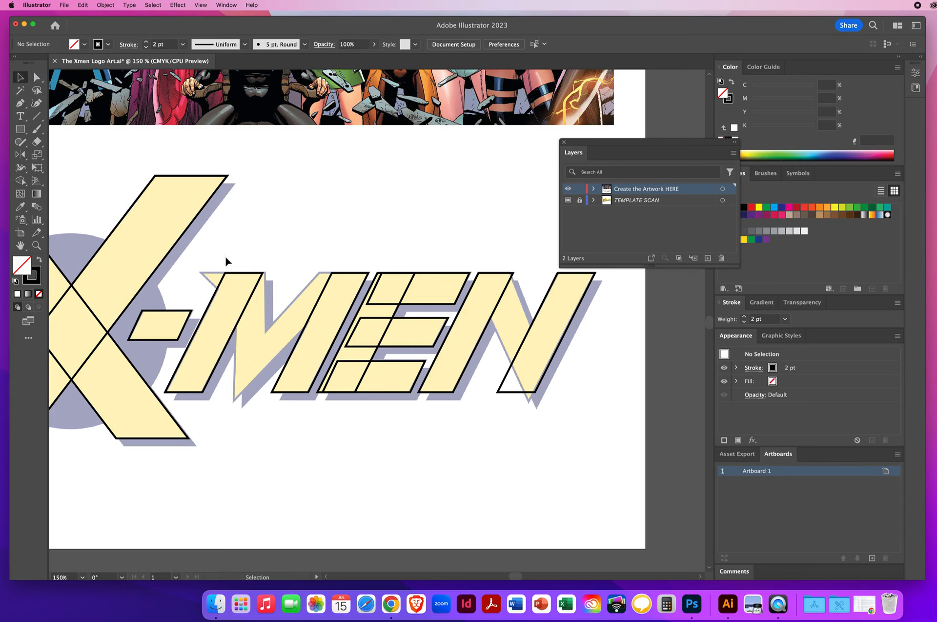
pyautogui.click(245, 293)
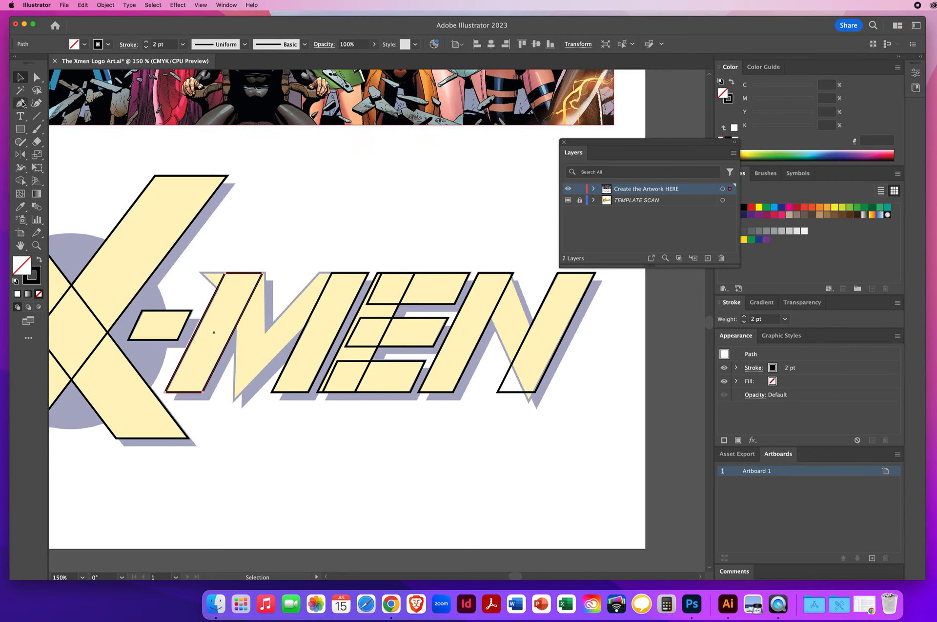
pyautogui.click(21, 103)
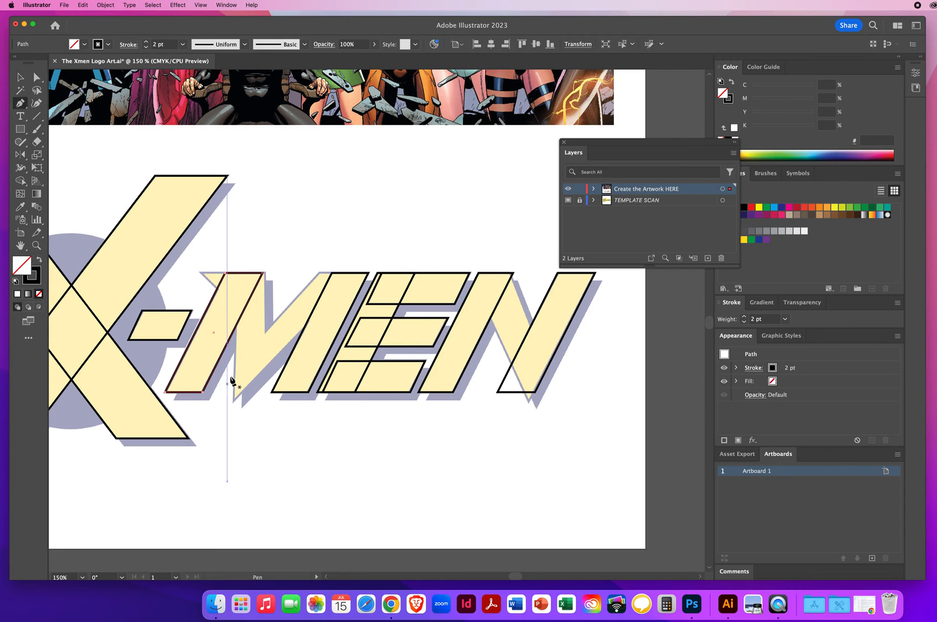
pyautogui.click(218, 292)
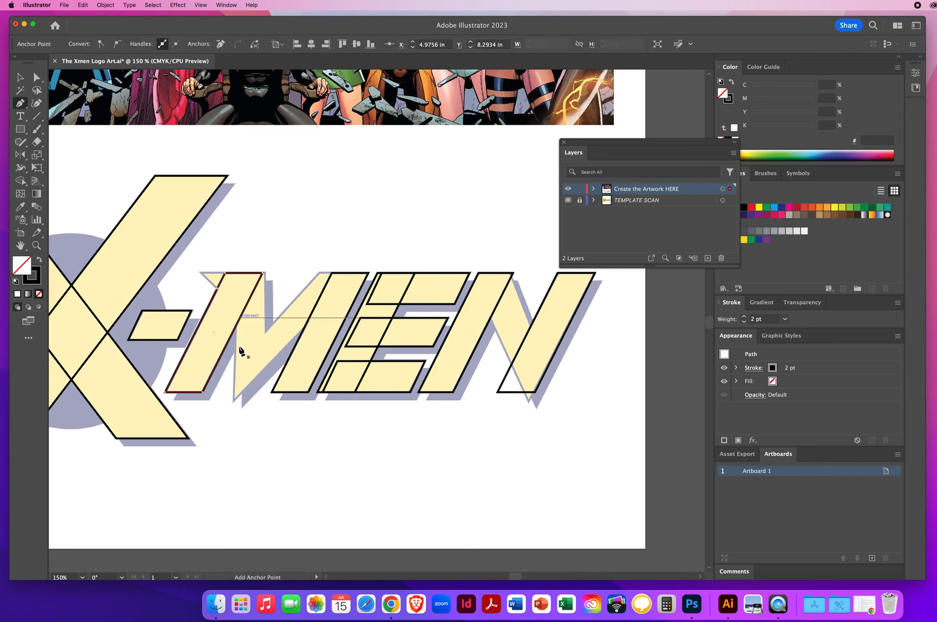
pyautogui.click(222, 281)
# Shift only the top-left corner point of the M's left leg leftward to the tip of the template's pointed serif.
pyautogui.click(36, 77)
pyautogui.click(226, 276)
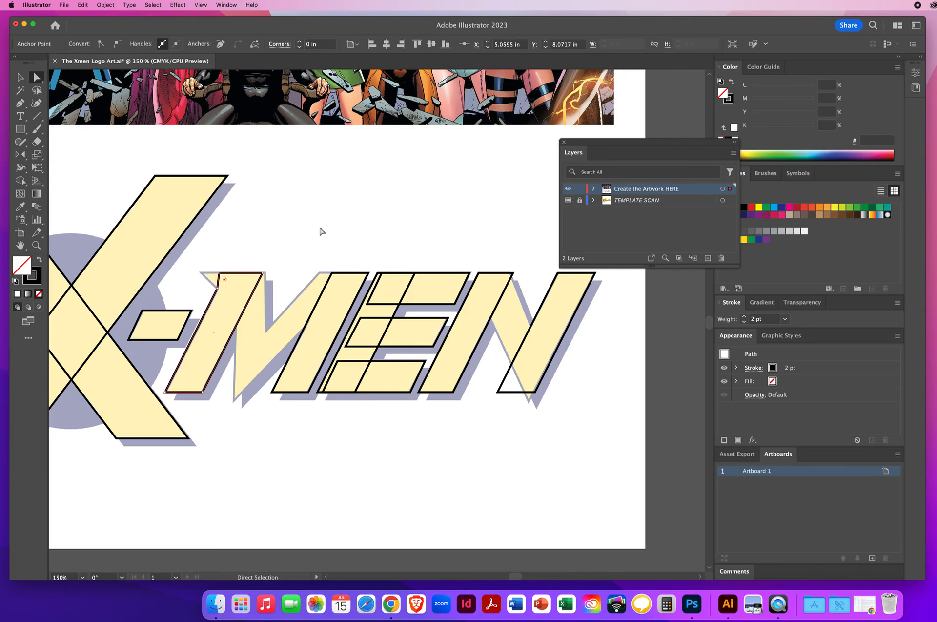
pyautogui.press('Left')
pyautogui.press('Left')
pyautogui.press('Left')
pyautogui.press('Left')
pyautogui.press('Left')
pyautogui.press('Left')
pyautogui.press('Left')
pyautogui.press('Left')
pyautogui.press('Left')
pyautogui.press('Left')
pyautogui.press('Left')
pyautogui.click(287, 203)
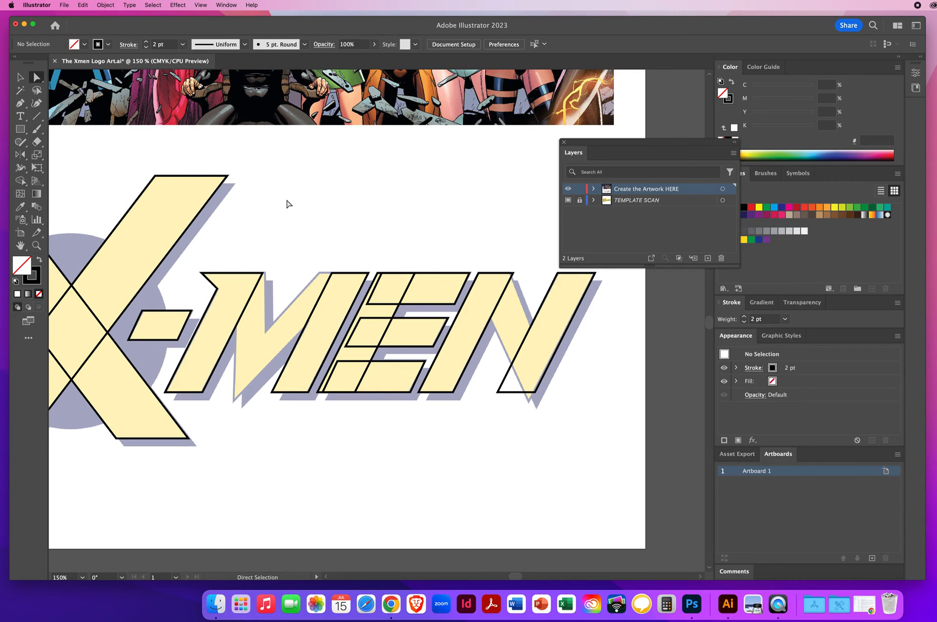
# Draw a closed nine-point Pen path along the M's central V, overlapping the tops of both legs.
pyautogui.click(21, 104)
pyautogui.click(226, 296)
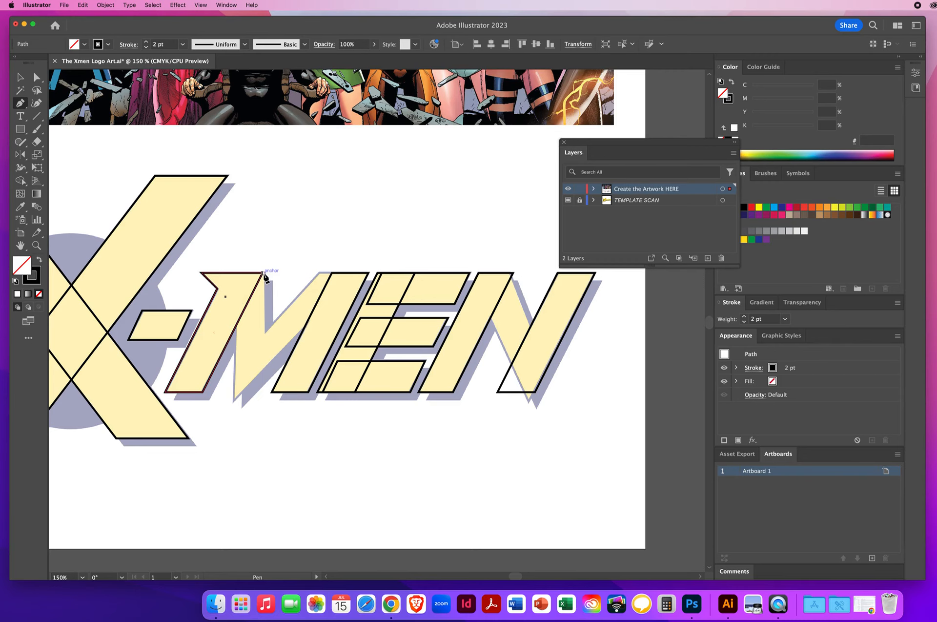
pyautogui.moveTo(263, 274); pyautogui.dragTo(263, 299)
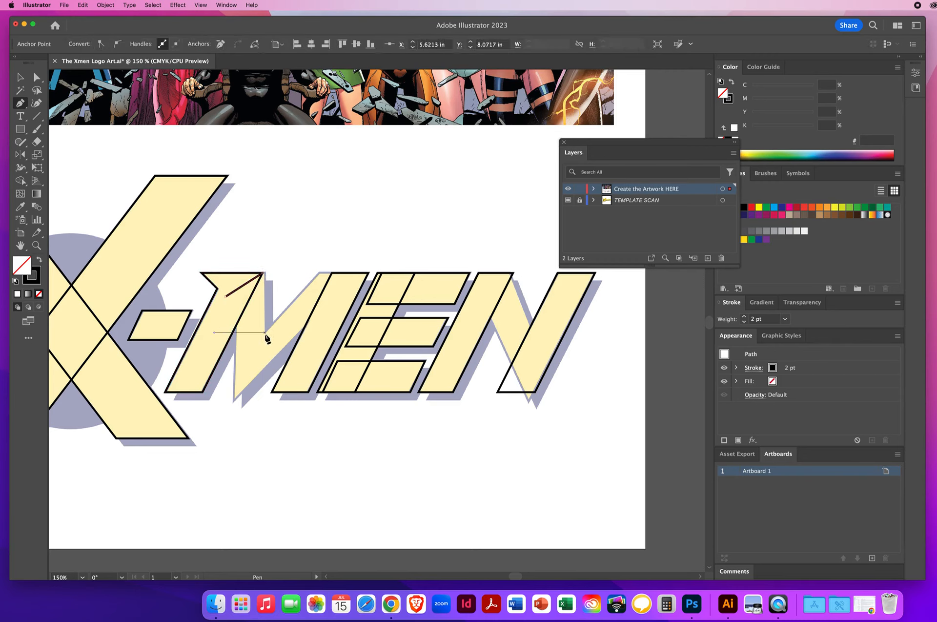
pyautogui.click(265, 332)
pyautogui.click(318, 273)
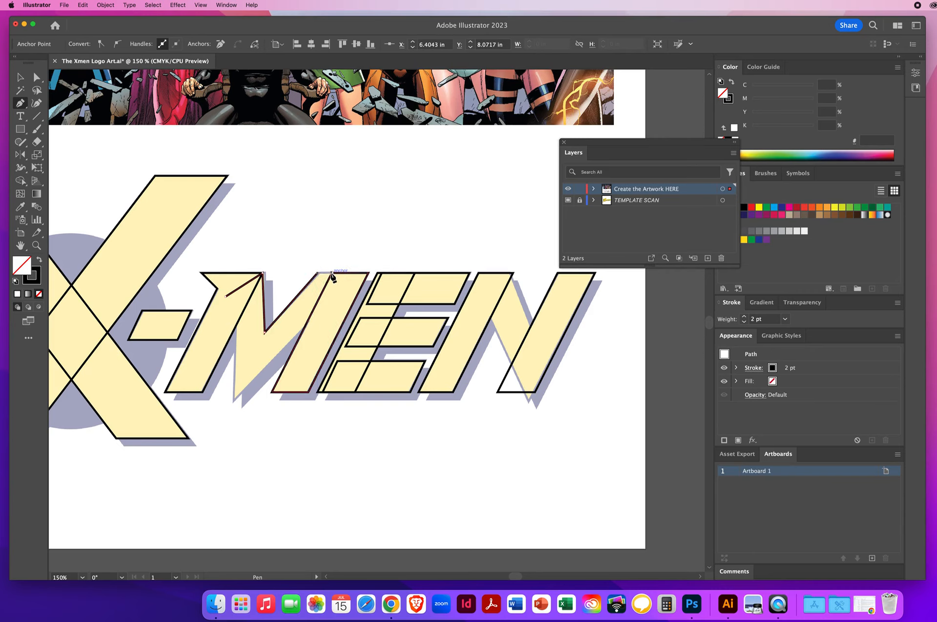
pyautogui.click(332, 273)
pyautogui.click(346, 289)
pyautogui.click(306, 324)
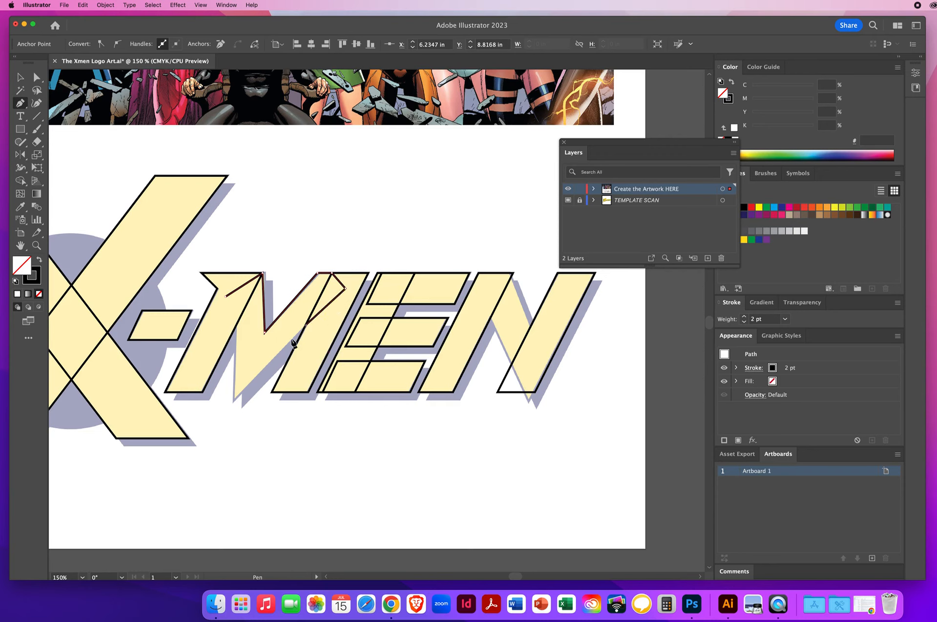
pyautogui.click(234, 401)
pyautogui.click(237, 324)
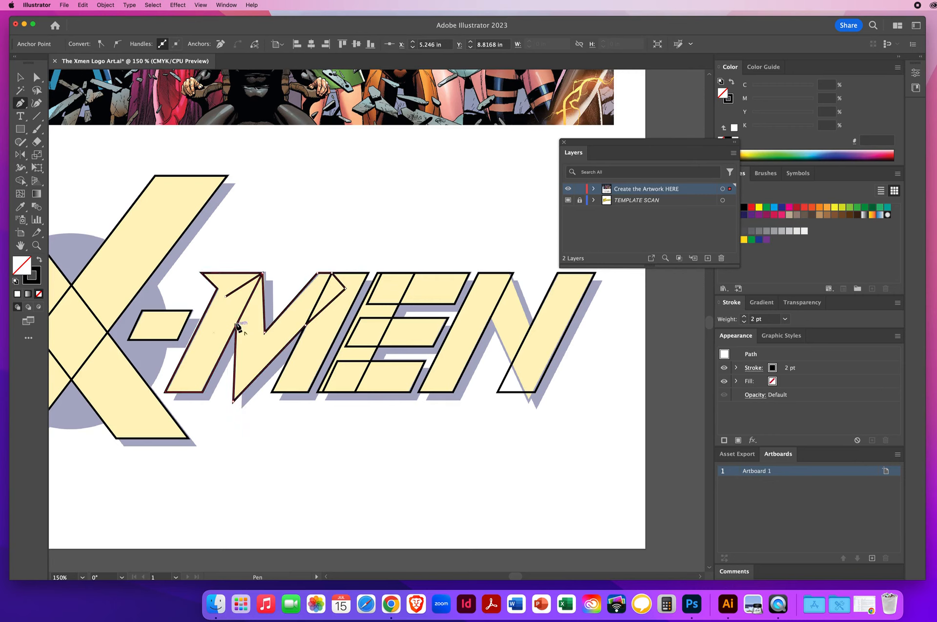
pyautogui.click(225, 296)
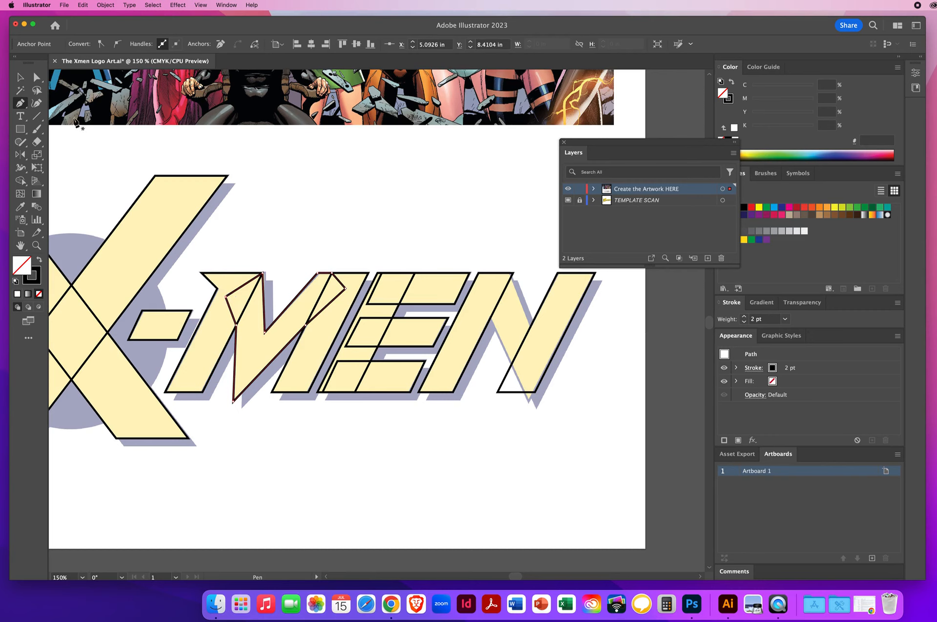
# Delete the V path's anchor point at the upper right corner of the M's left leg.
pyautogui.click(37, 77)
pyautogui.click(279, 298)
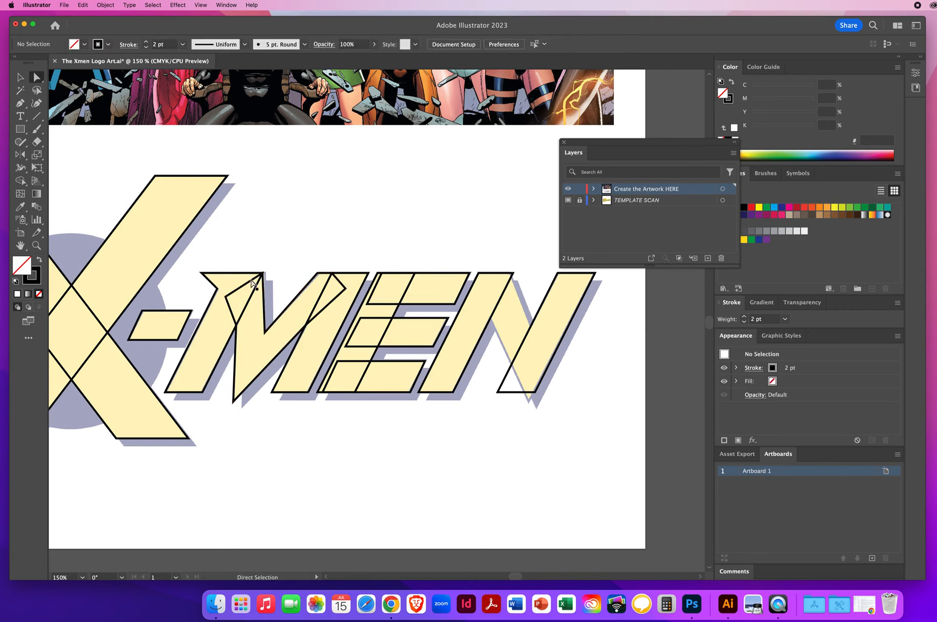
pyautogui.moveTo(251, 278); pyautogui.dragTo(263, 272)
pyautogui.click(264, 273)
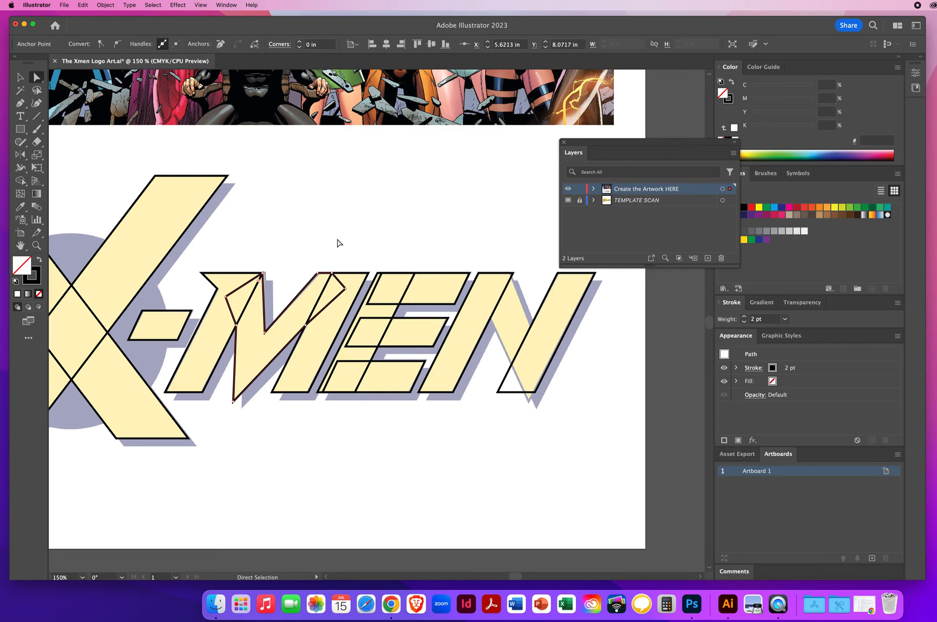
pyautogui.press('Delete')
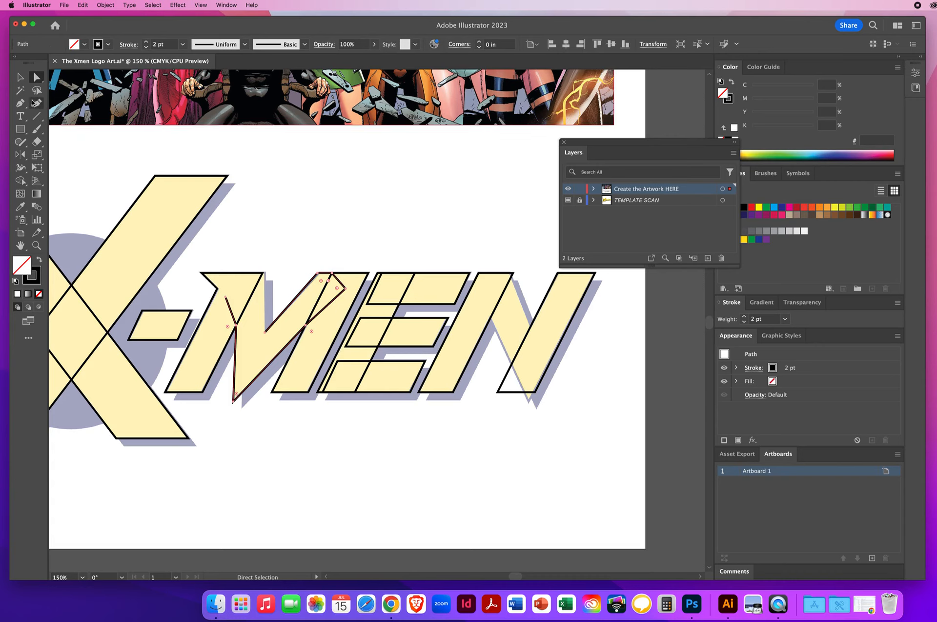
# Redraw the missing V segments with the Pen tool from the notch through the template's upper corner and left leg's corner, closing the path.
pyautogui.click(20, 104)
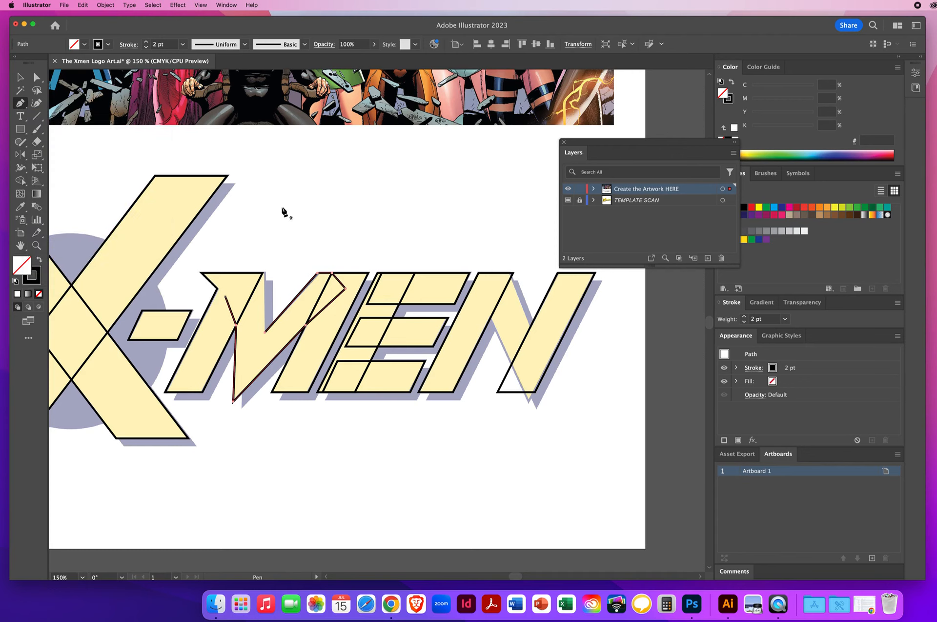
pyautogui.click(264, 332)
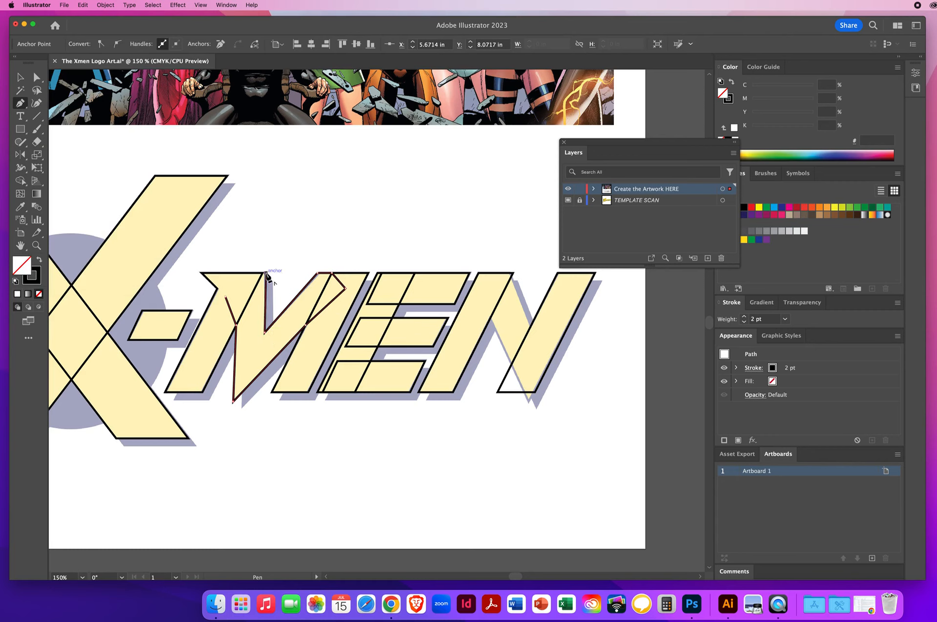
pyautogui.click(265, 273)
pyautogui.click(262, 273)
pyautogui.click(225, 297)
pyautogui.click(226, 297)
# Move the V path's upper left outer corner point left to X 5.6575 in to match the template.
pyautogui.press('z')
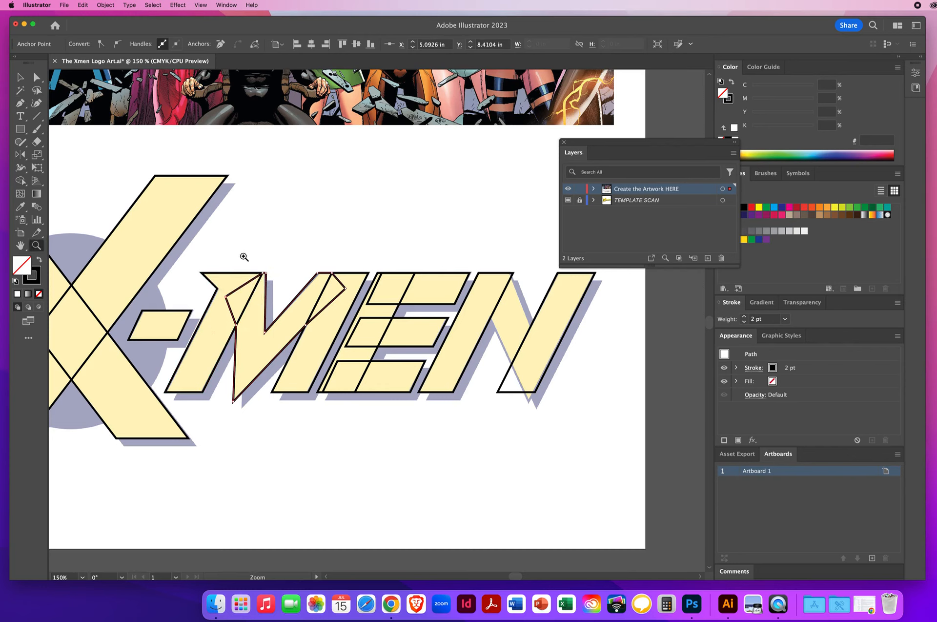
pyautogui.moveTo(236, 254); pyautogui.dragTo(313, 310)
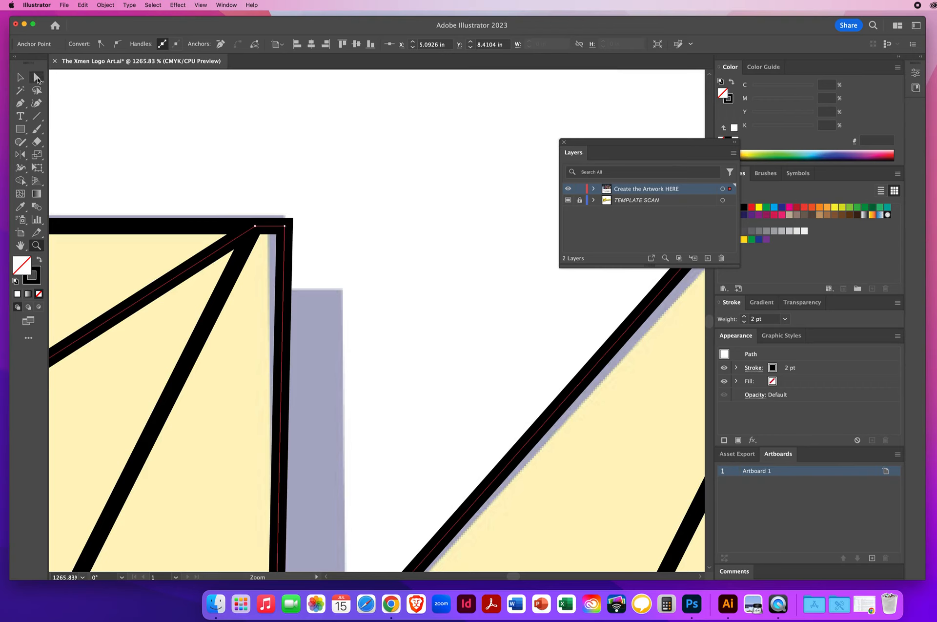
pyautogui.click(37, 79)
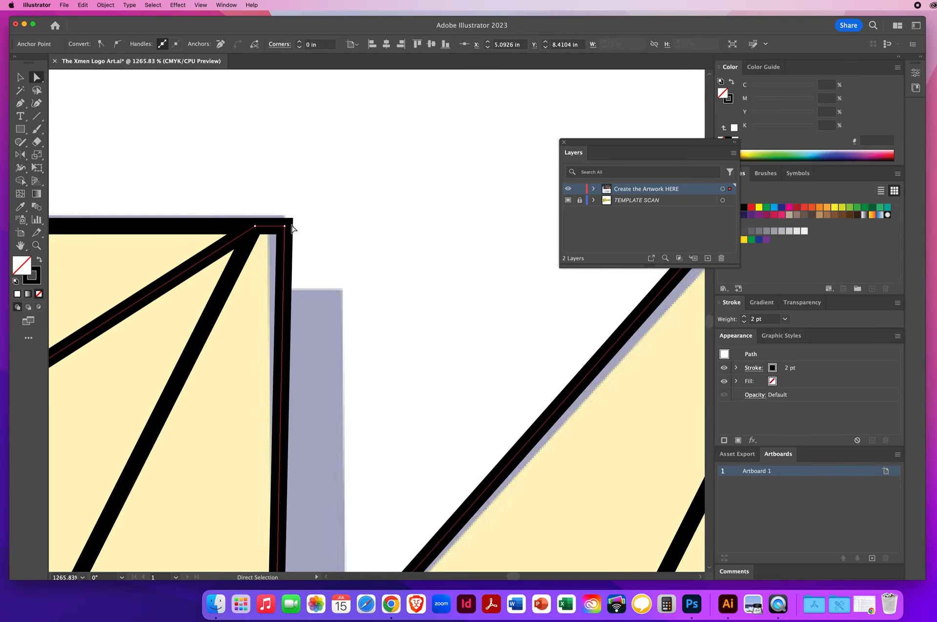
pyautogui.moveTo(285, 226); pyautogui.dragTo(278, 232)
pyautogui.press('Left')
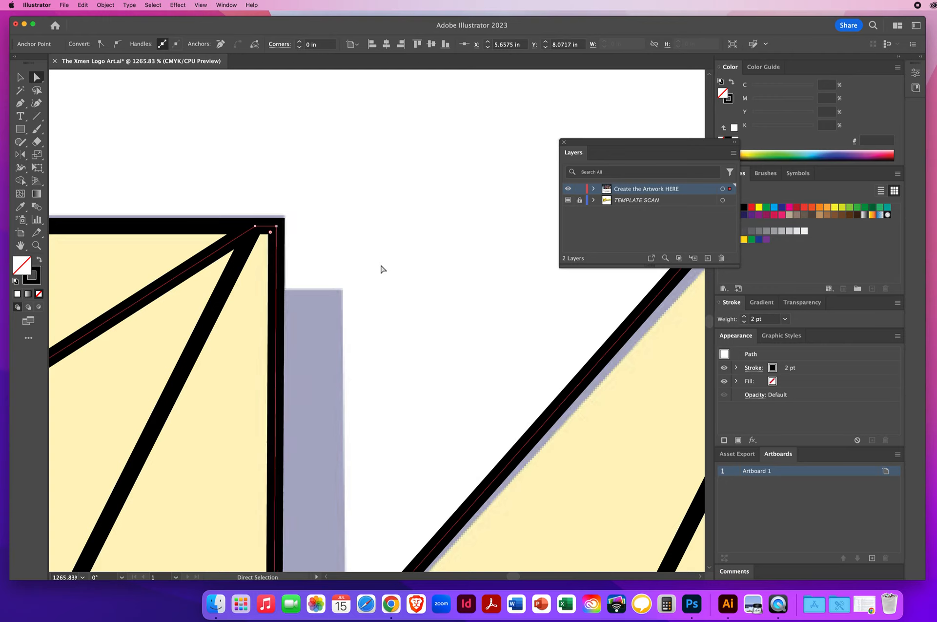
# Nudge the V path's upper corner point beside the M's right leg rightward to X 6.4321 in.
pyautogui.click(37, 246)
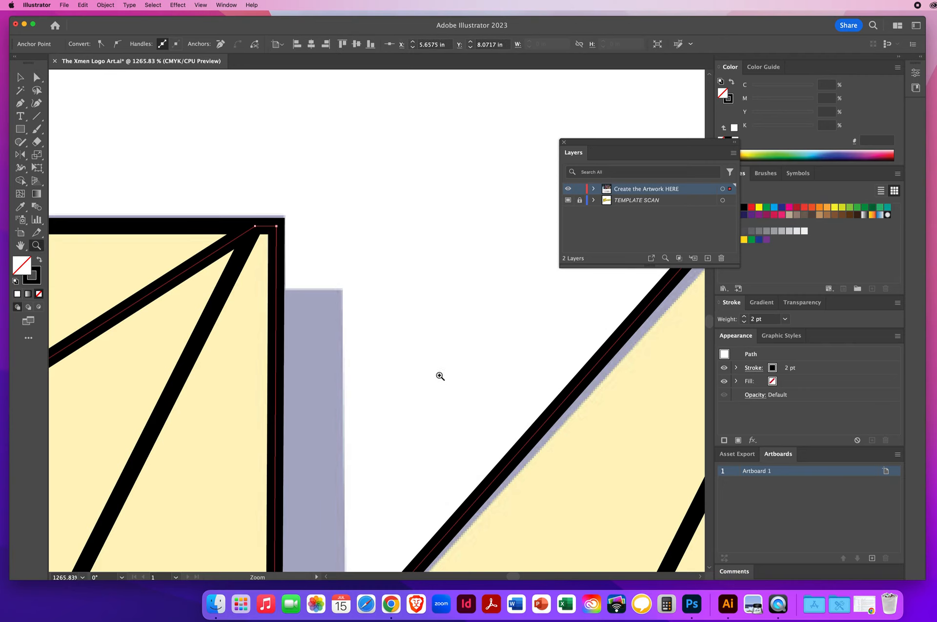
pyautogui.keyDown('alt'); pyautogui.click(408, 339); pyautogui.keyUp('alt')
pyautogui.keyDown('alt'); pyautogui.click(417, 337); pyautogui.keyUp('alt')
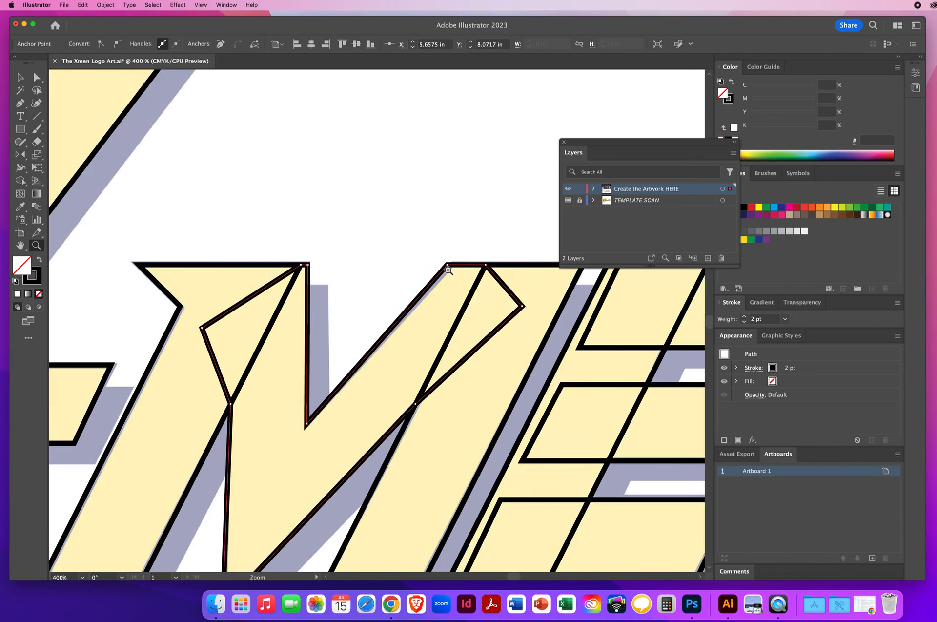
pyautogui.click(37, 77)
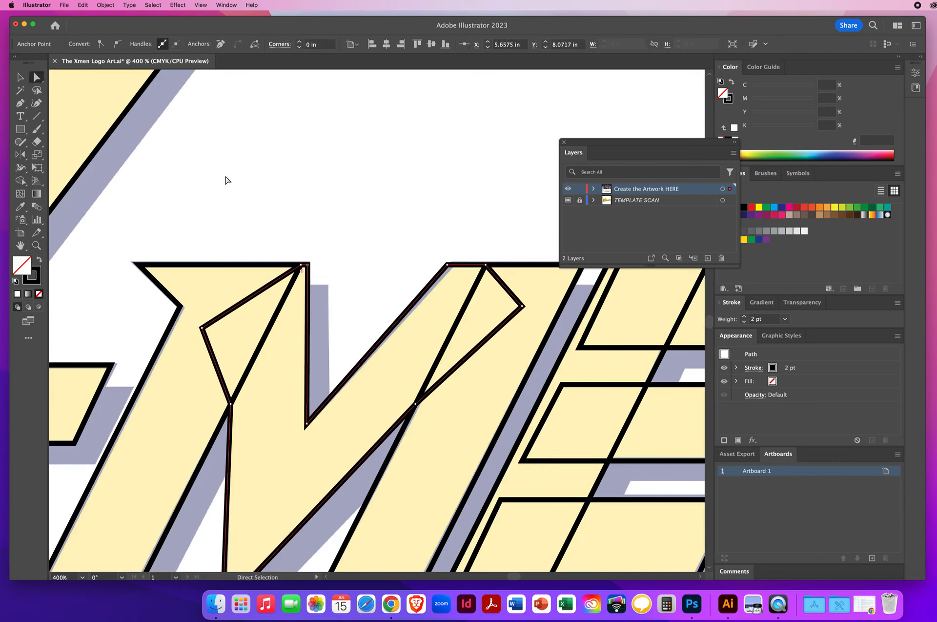
pyautogui.click(448, 265)
pyautogui.press('Right')
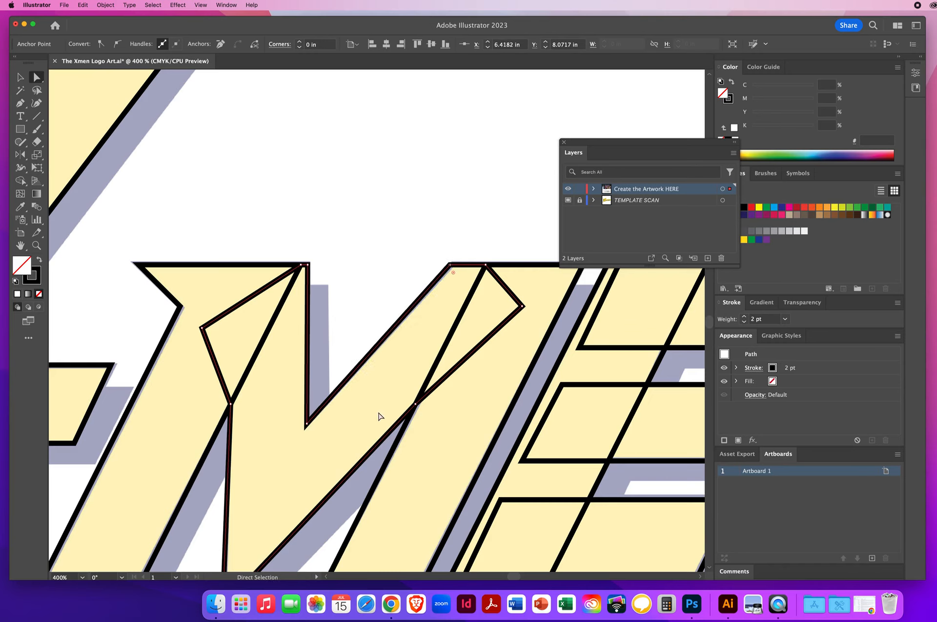
pyautogui.press('Right')
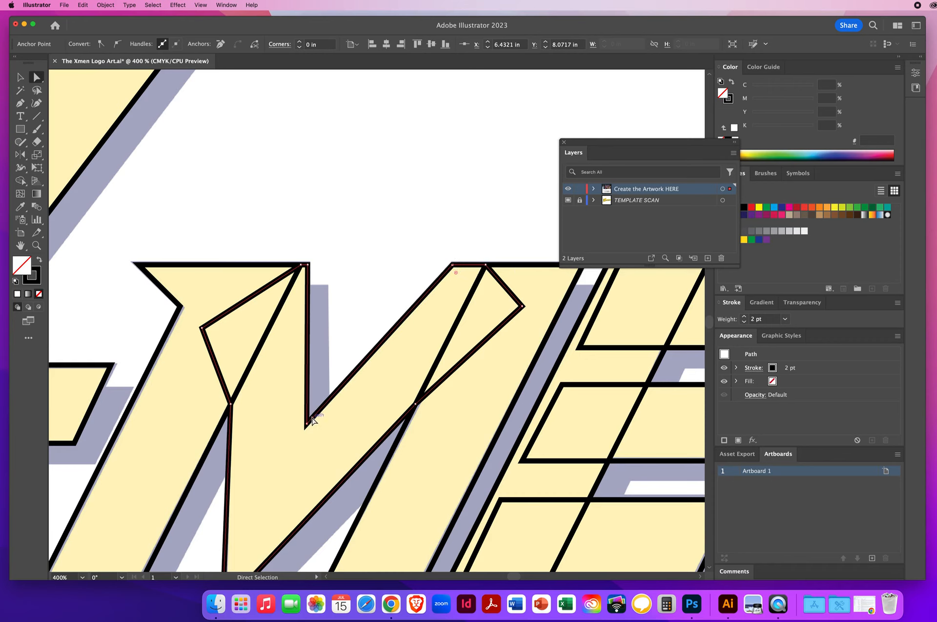
pyautogui.click(36, 246)
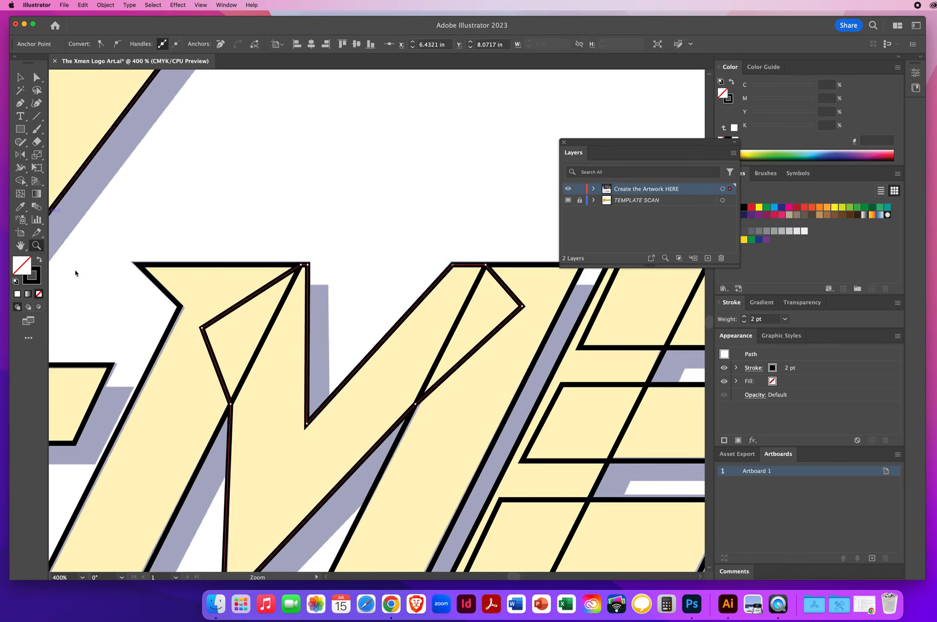
pyautogui.keyDown('alt'); pyautogui.click(421, 274); pyautogui.keyUp('alt')
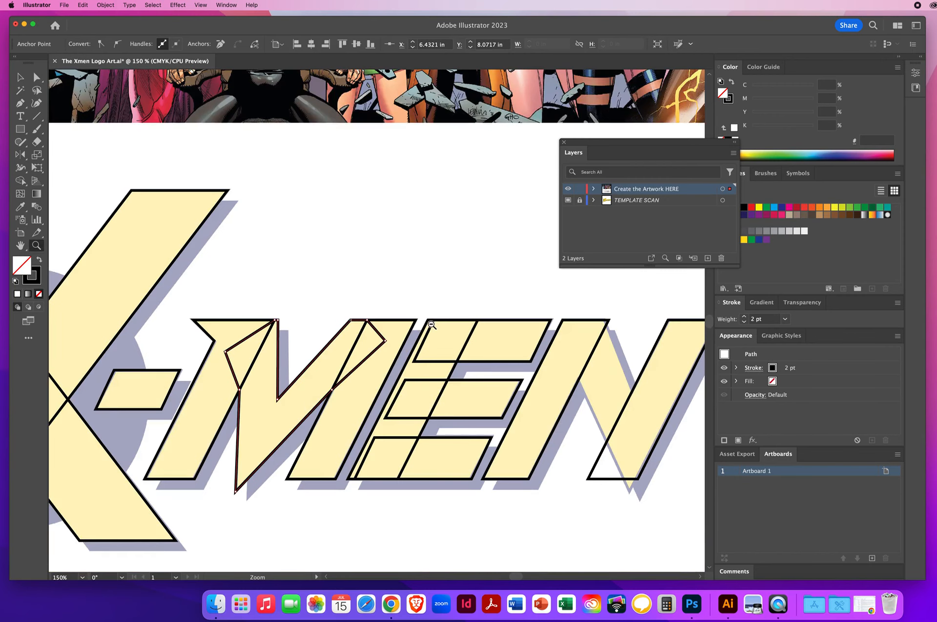
# Move the lower anchor points of the N's right leg to the template's bottom tip and upper notch, and remove the segment between them.
pyautogui.keyDown('alt'); pyautogui.click(434, 325); pyautogui.keyUp('alt')
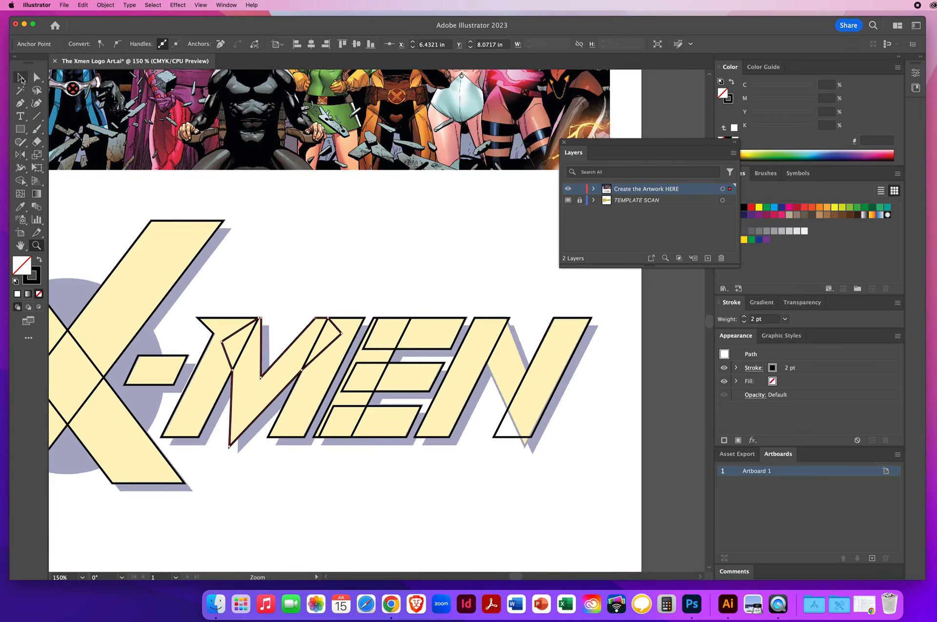
pyautogui.click(20, 78)
pyautogui.click(456, 254)
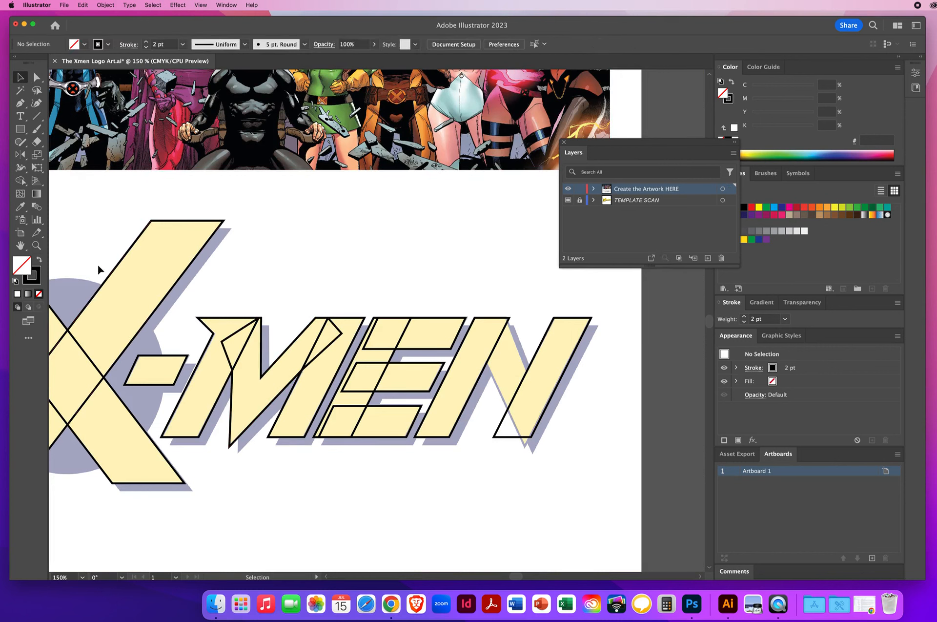
pyautogui.click(37, 246)
pyautogui.click(516, 375)
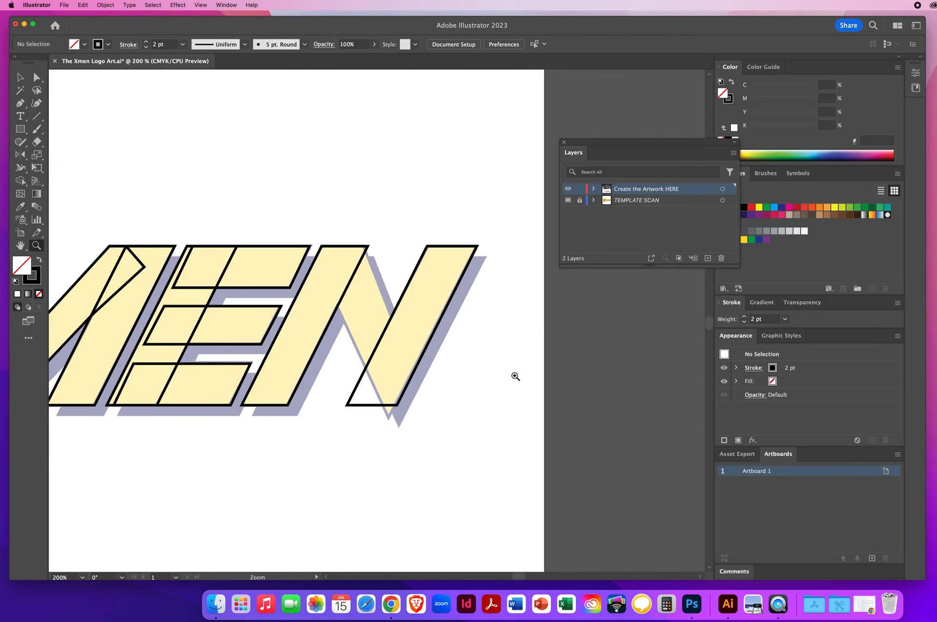
pyautogui.click(396, 325)
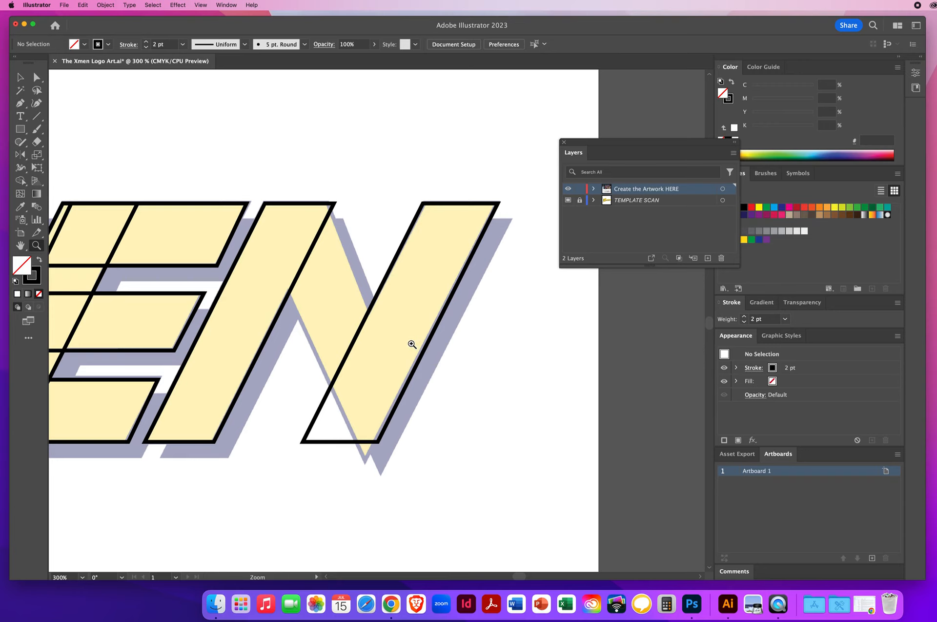
pyautogui.click(37, 77)
pyautogui.moveTo(379, 443); pyautogui.dragTo(366, 461)
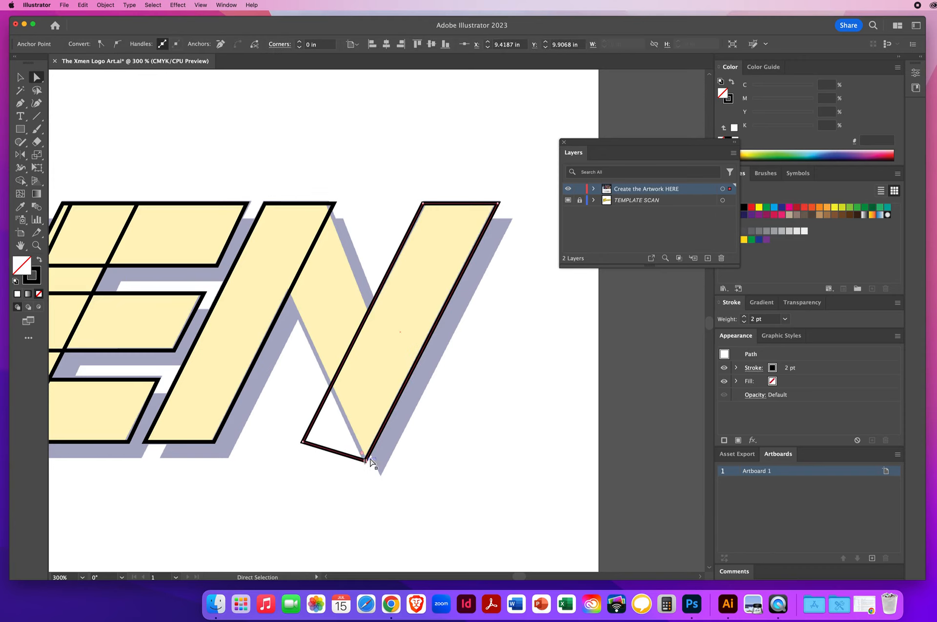
pyautogui.moveTo(304, 443); pyautogui.dragTo(370, 313)
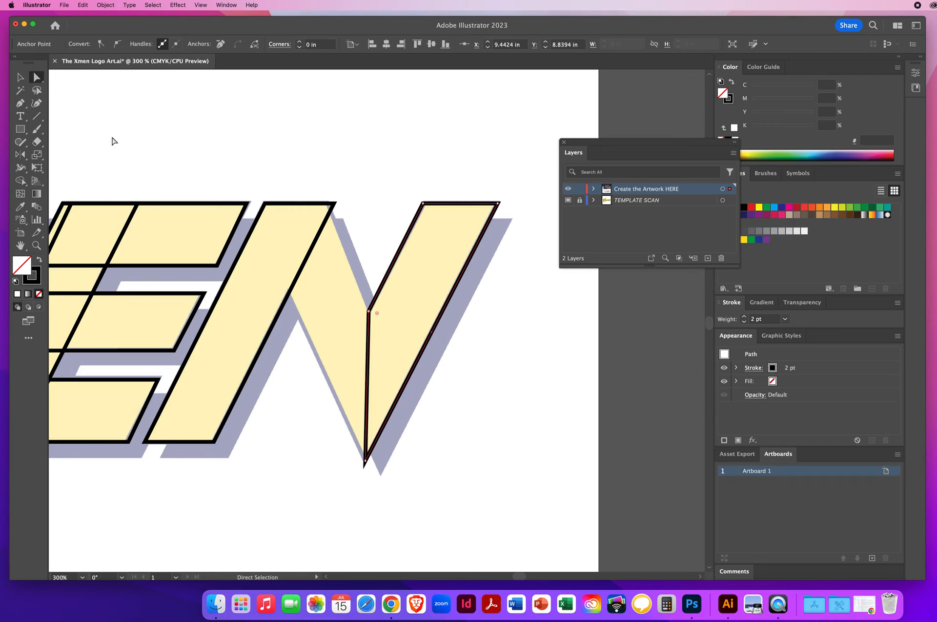
pyautogui.click(20, 104)
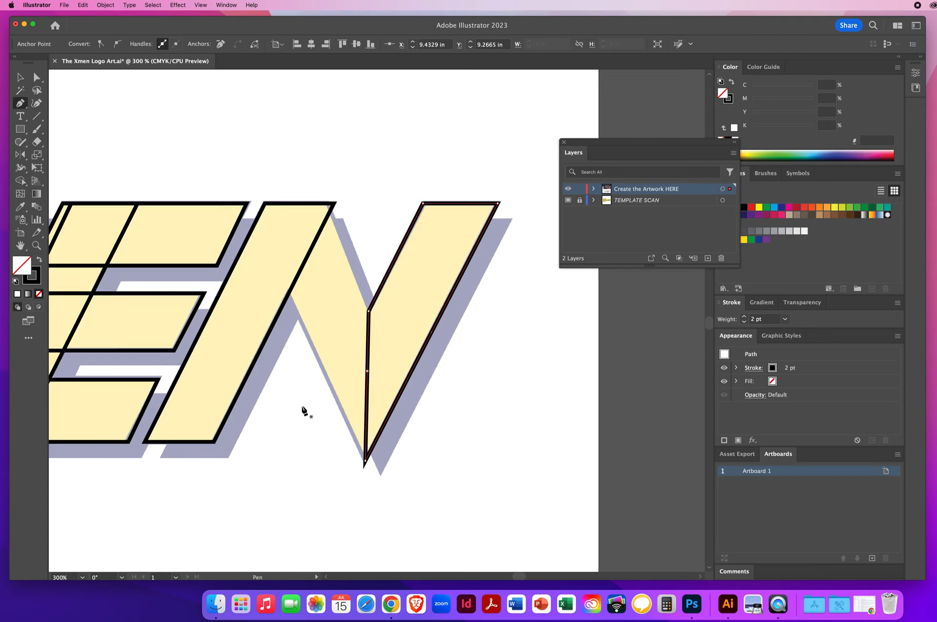
pyautogui.press('Delete')
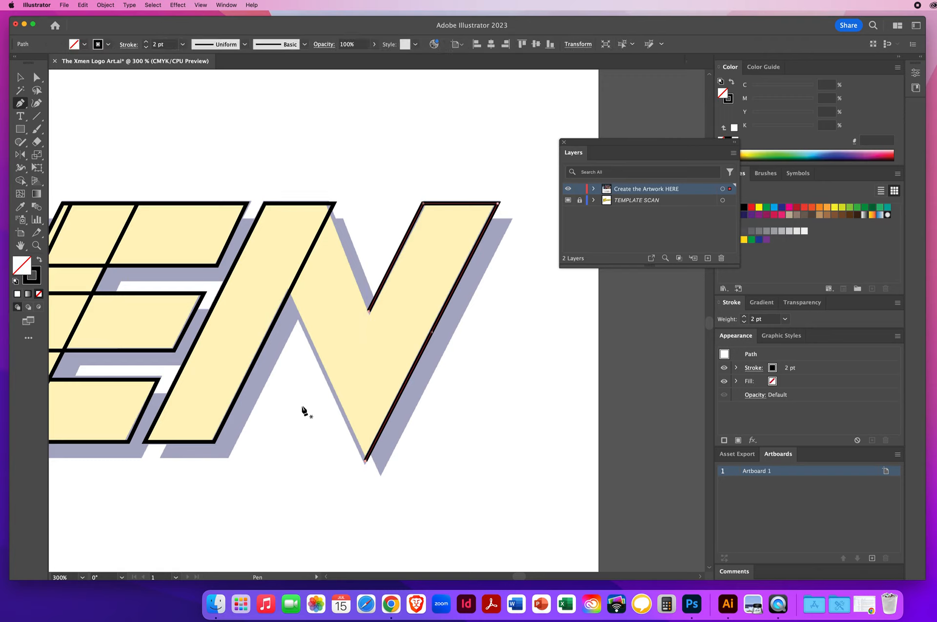
# Add an anchor point on the N's left leg where the diagonal starts, and nudge the leg's upper right corner left to X 9.1388 in.
pyautogui.click(37, 79)
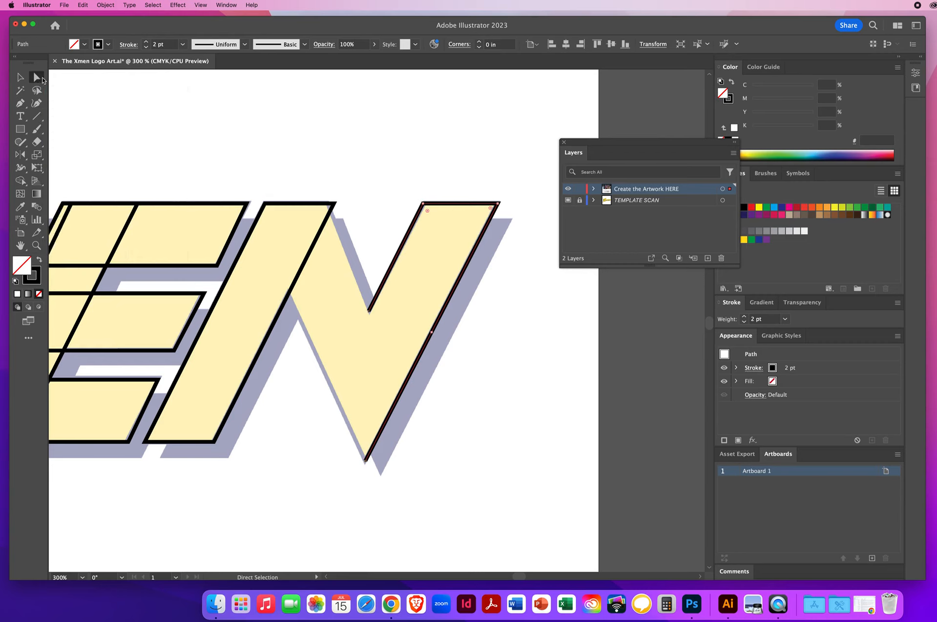
pyautogui.click(312, 253)
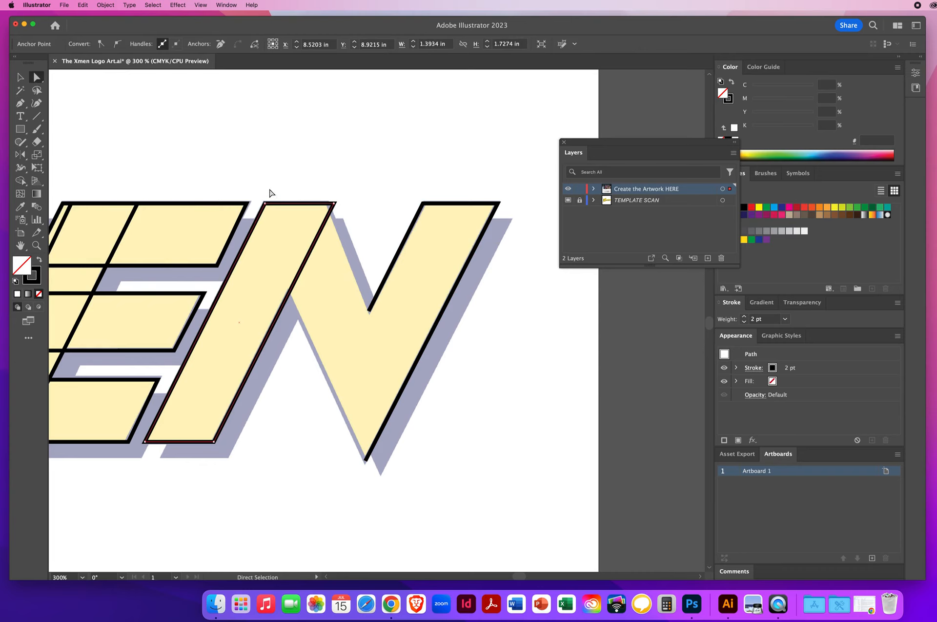
pyautogui.click(20, 103)
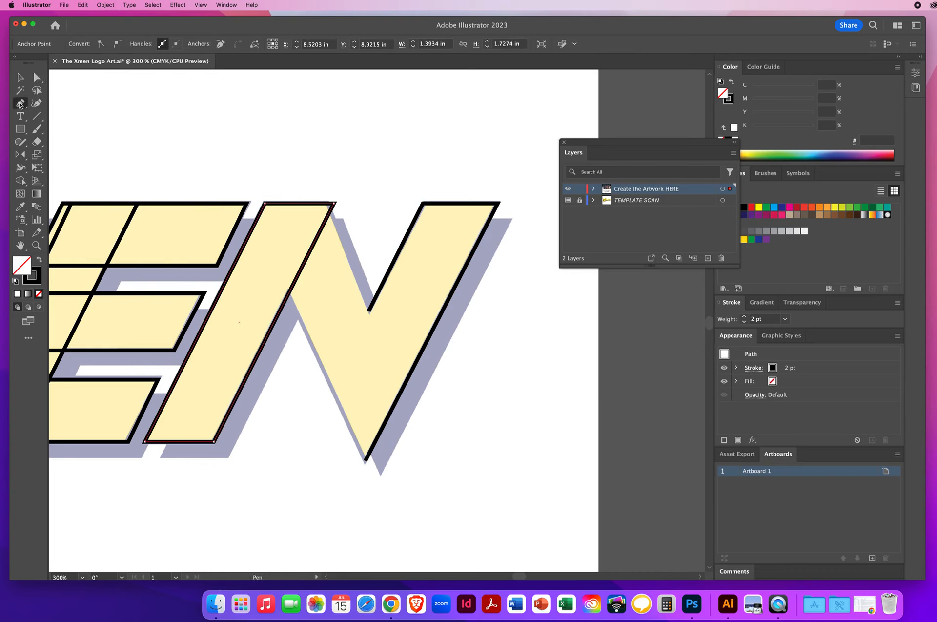
pyautogui.click(290, 294)
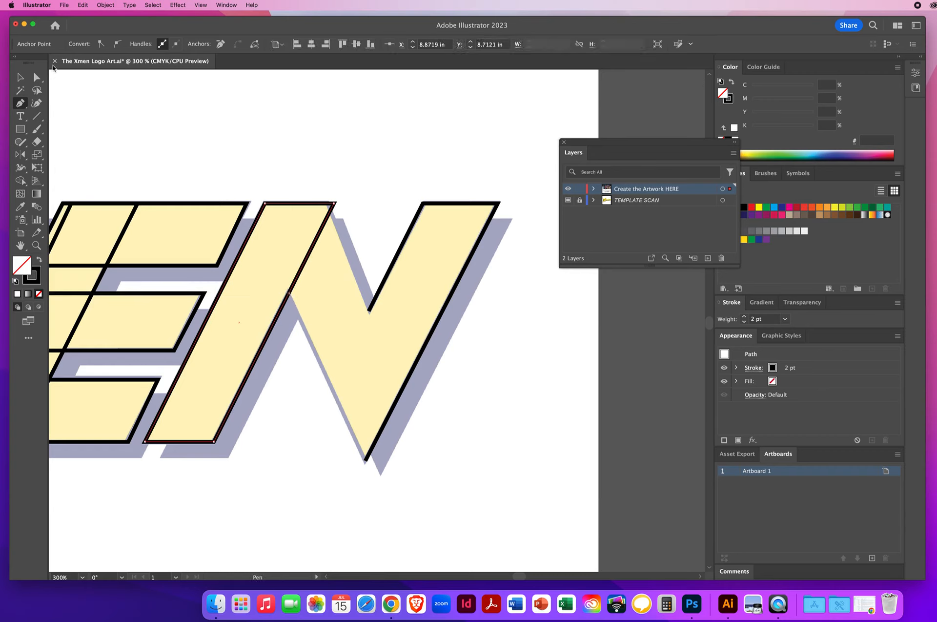
pyautogui.click(38, 78)
pyautogui.click(335, 204)
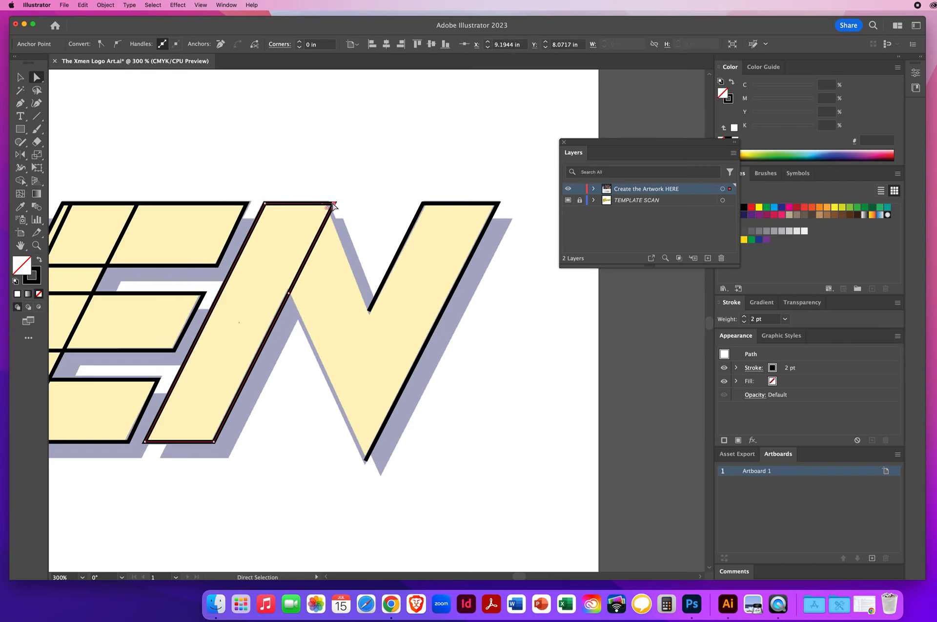
pyautogui.press('Left')
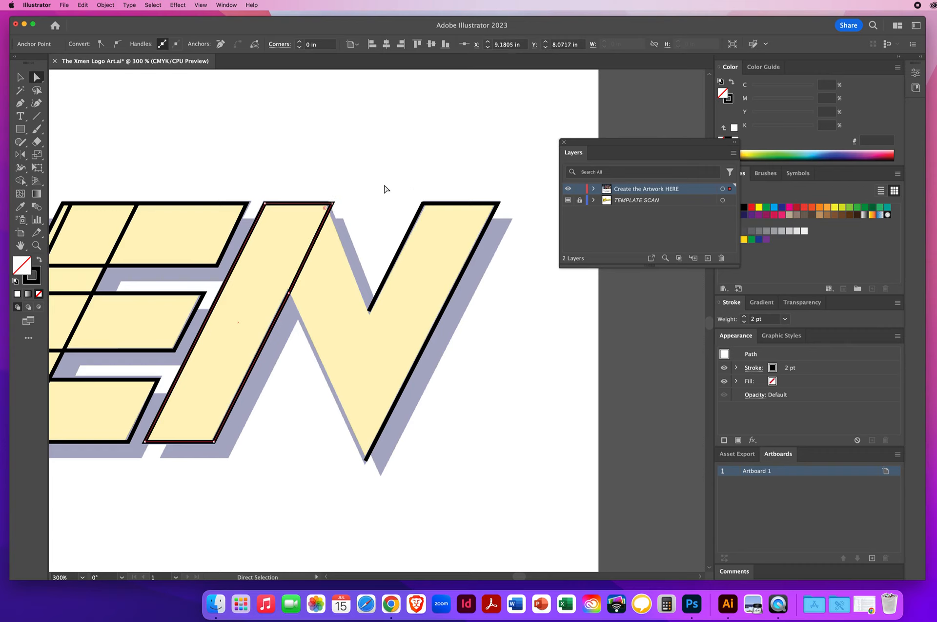
pyautogui.press('Left')
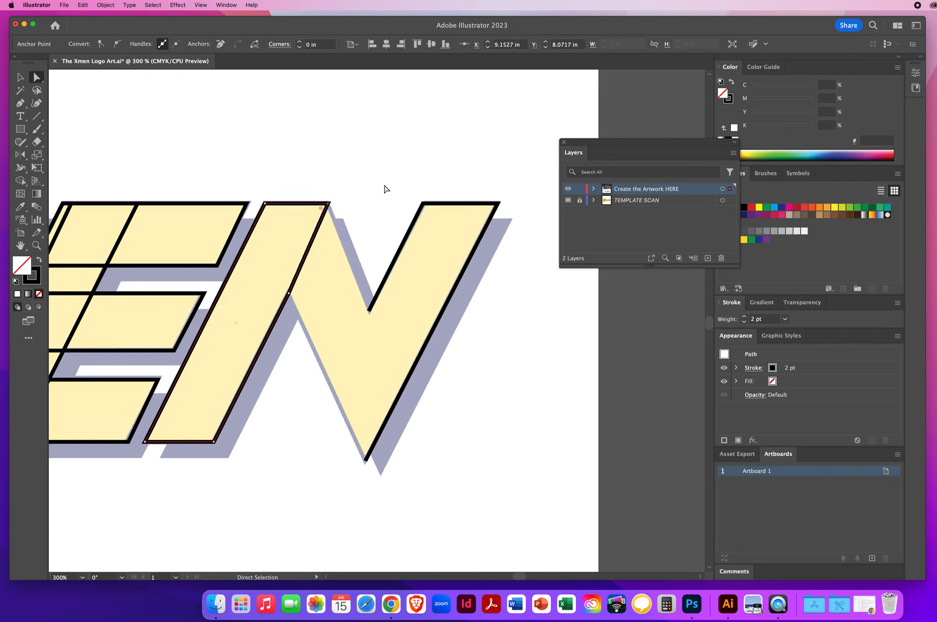
pyautogui.press('Left')
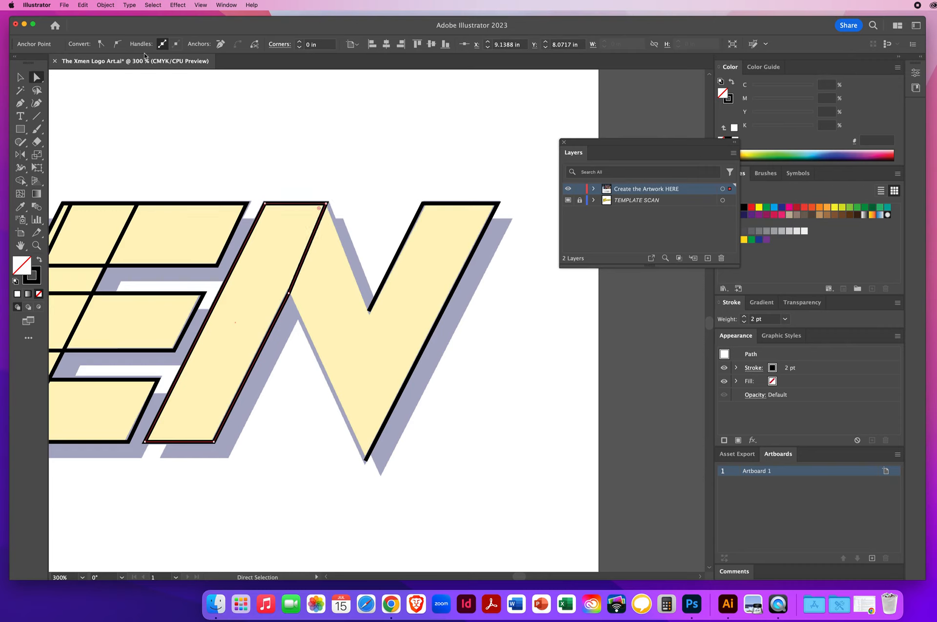
# Remove the N's left leg segment between its upper right corner and the anchor point where the diagonal starts.
pyautogui.click(20, 103)
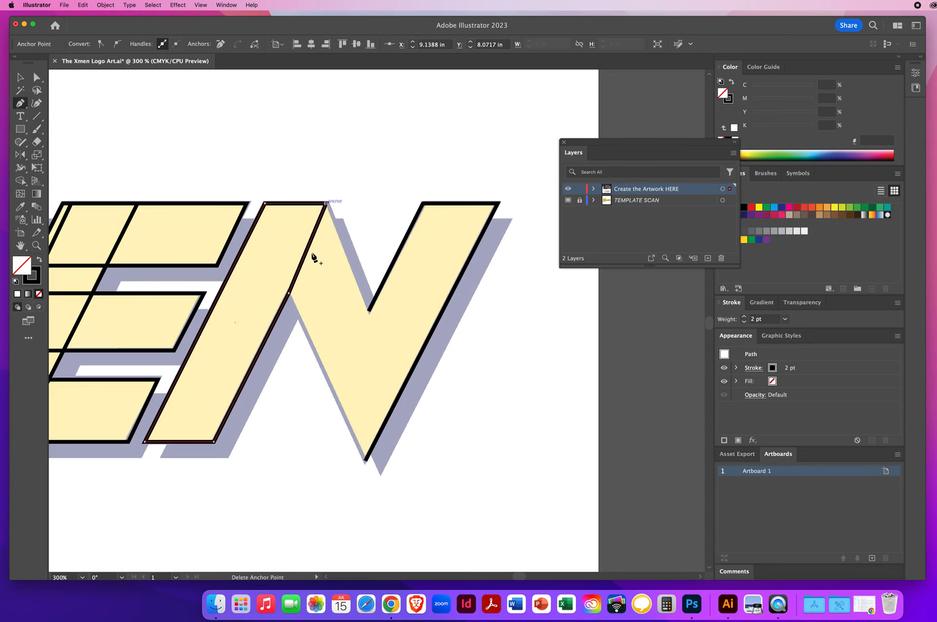
pyautogui.click(309, 245)
pyautogui.press('super+z')
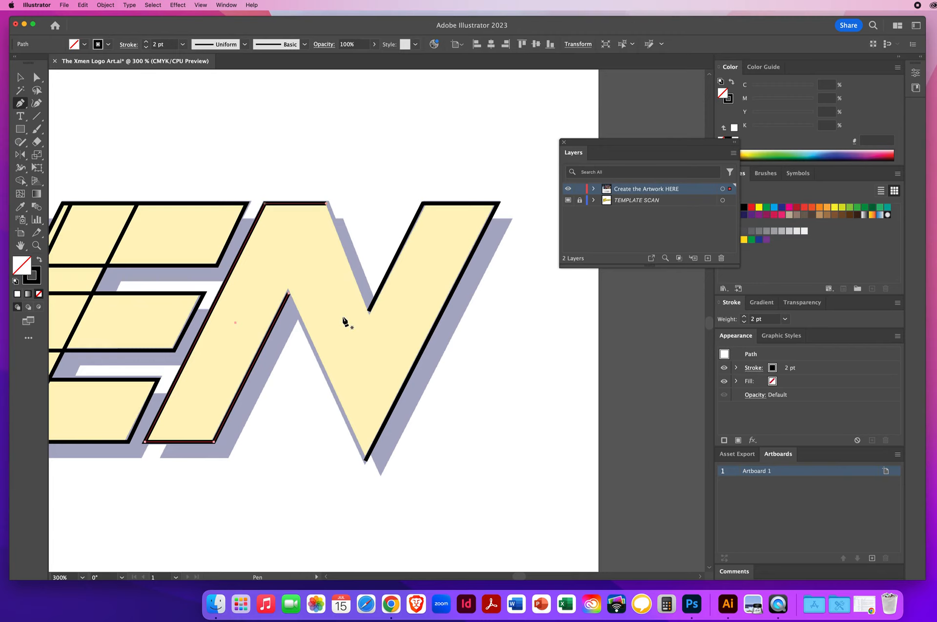
# Join the N's two leg paths with Pen segments from upper corner to notch and from bottom tip to inner corner, closing the outline.
pyautogui.click(326, 203)
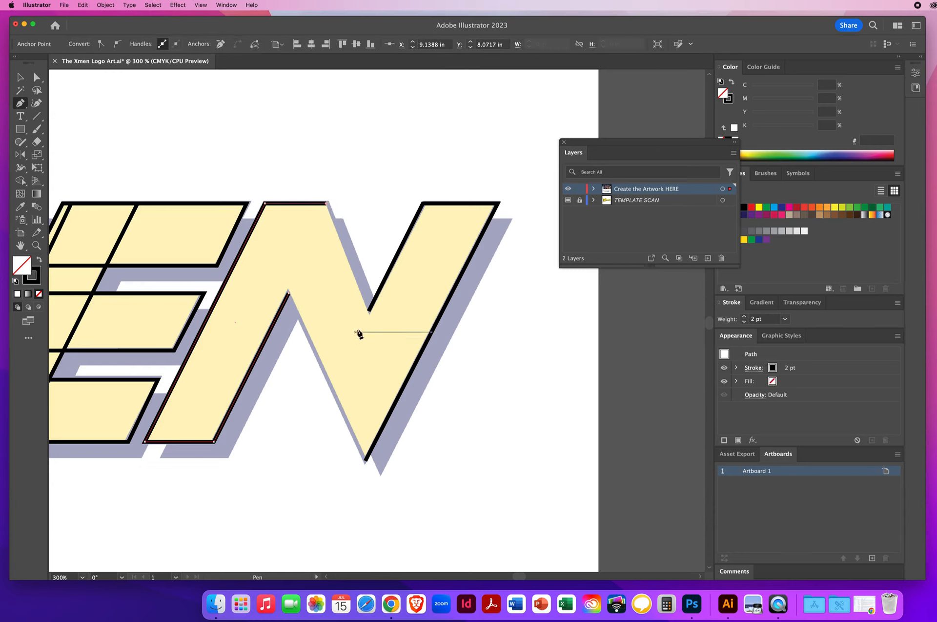
pyautogui.click(370, 310)
pyautogui.click(370, 311)
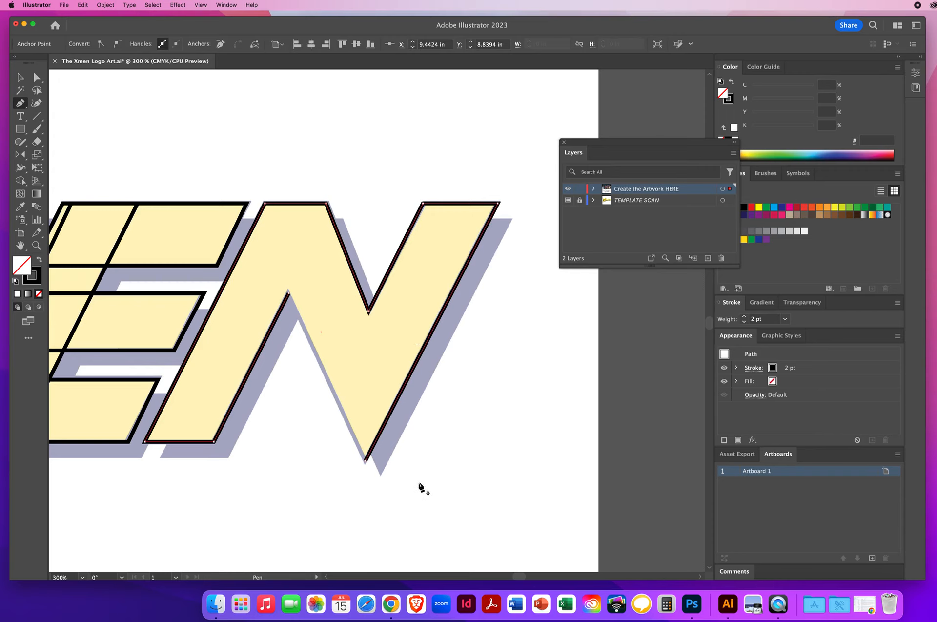
pyautogui.click(366, 460)
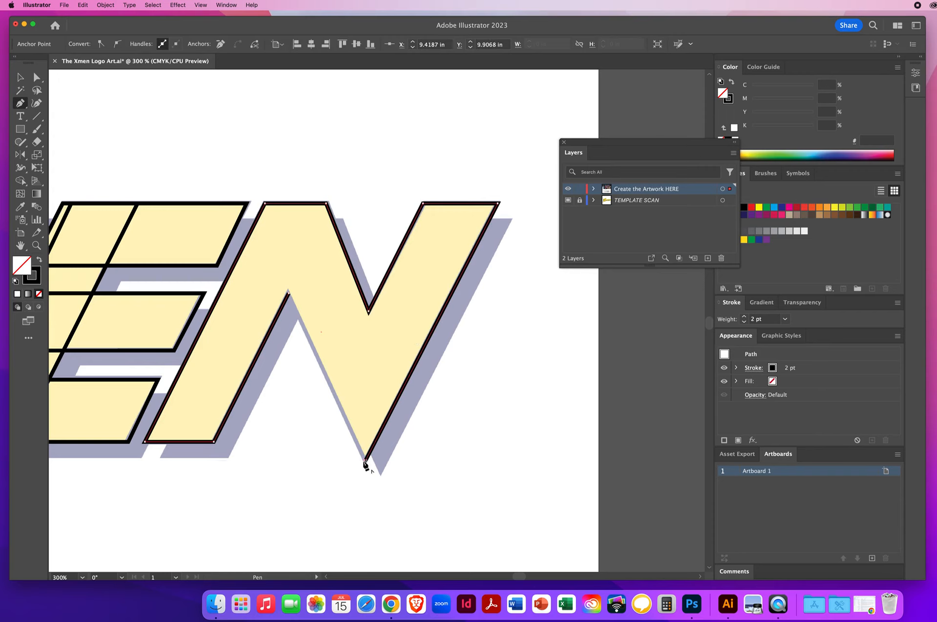
pyautogui.click(288, 292)
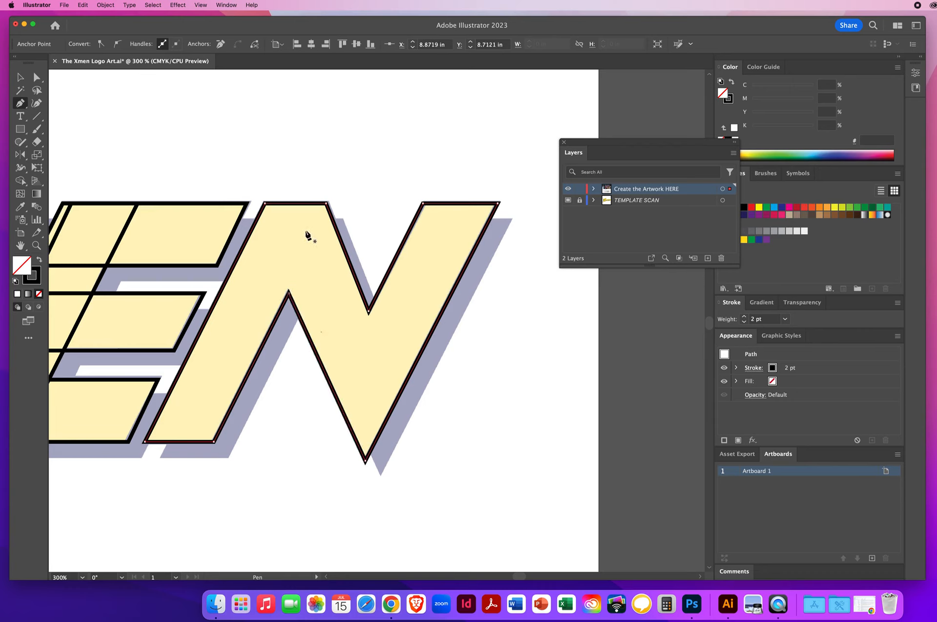
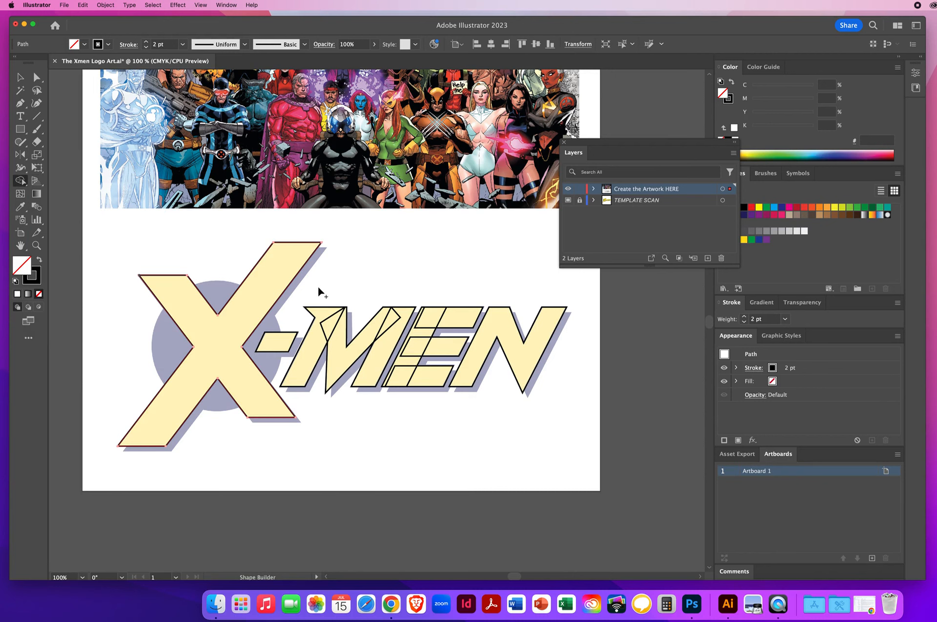
# Select the M's overlapping paths and merge them into one shape with the Shape Builder tool.
pyautogui.press('v')
pyautogui.moveTo(317, 289); pyautogui.dragTo(362, 401)
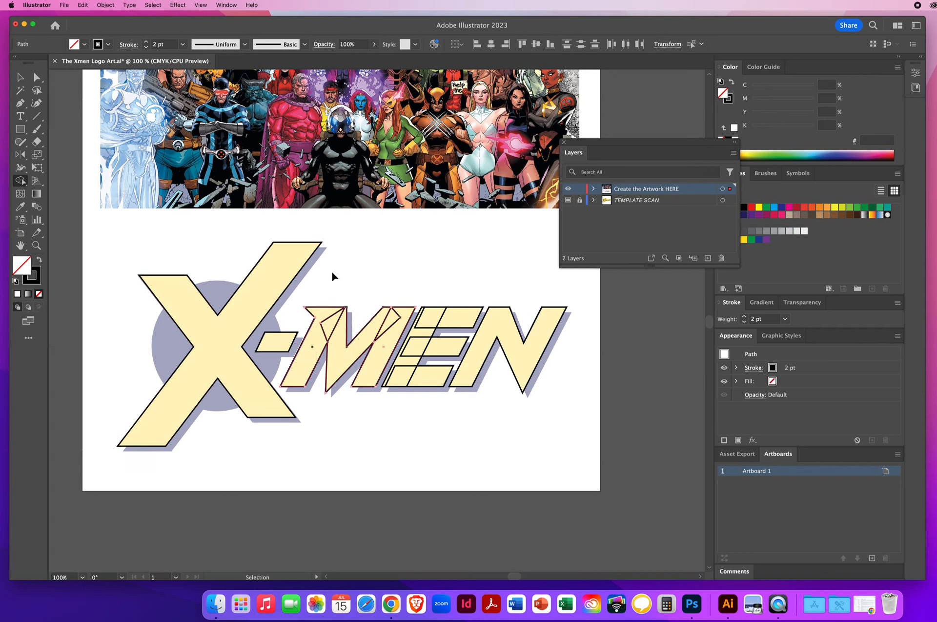
pyautogui.hotkey('shift', 'm')
pyautogui.moveTo(322, 284)
pyautogui.mouseDown()
pyautogui.moveTo(308, 316)
pyautogui.moveTo(338, 298)
pyautogui.moveTo(349, 303)
pyautogui.moveTo(323, 340)
pyautogui.moveTo(373, 310)
pyautogui.moveTo(307, 368)
pyautogui.moveTo(402, 308)
pyautogui.moveTo(348, 360)
pyautogui.moveTo(388, 357)
pyautogui.moveTo(352, 444)
pyautogui.moveTo(402, 459)
pyautogui.mouseUp()
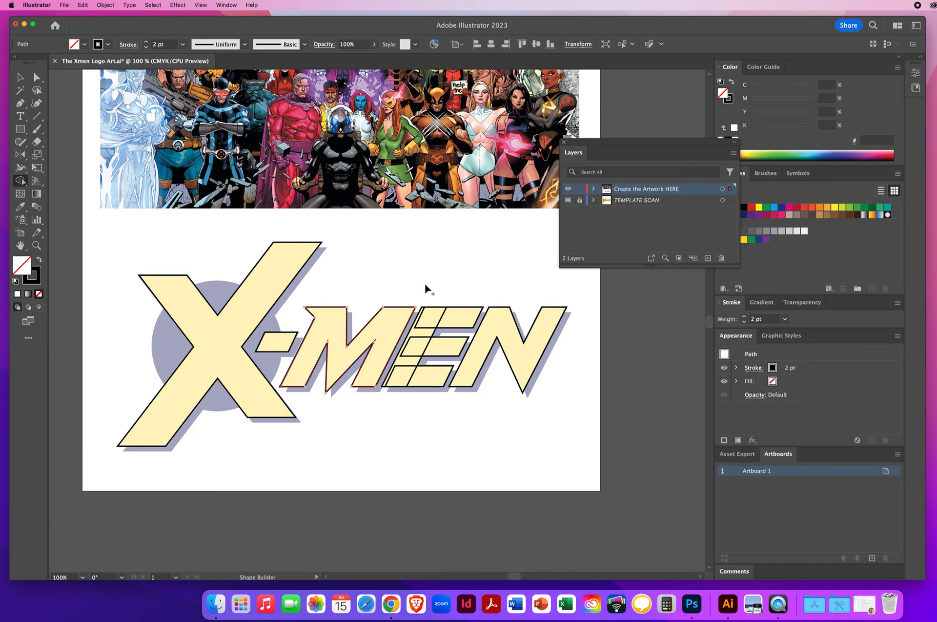
# Select the E's overlapping stem and bars and unite them into one shape with the Shape Builder tool.
pyautogui.press('v')
pyautogui.moveTo(423, 291); pyautogui.dragTo(430, 403)
pyautogui.hotkey('shift', 'm')
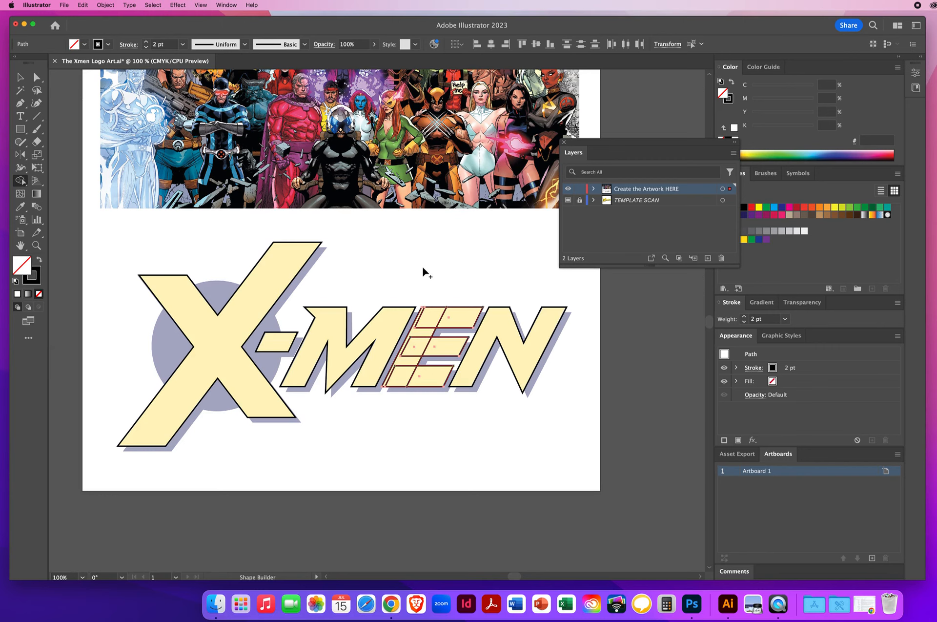
pyautogui.moveTo(382, 326)
pyautogui.mouseDown()
pyautogui.moveTo(458, 291)
pyautogui.moveTo(403, 359)
pyautogui.moveTo(441, 341)
pyautogui.moveTo(441, 360)
pyautogui.moveTo(402, 405)
pyautogui.moveTo(445, 394)
pyautogui.moveTo(457, 430)
pyautogui.mouseUp()
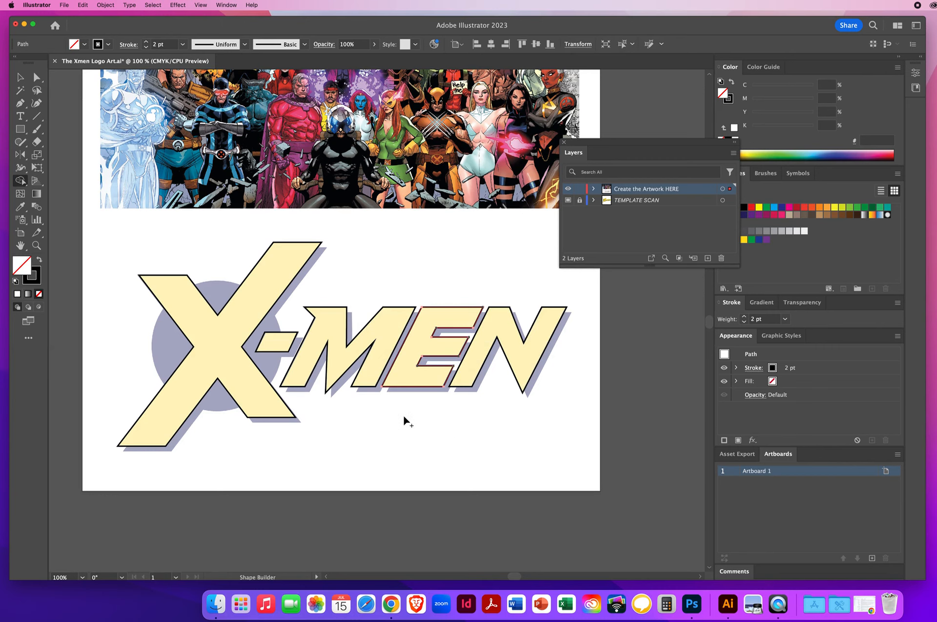
# Try sampling the template's yellow onto all the logo shapes with the Eyedropper, and undo the change.
pyautogui.click(20, 77)
pyautogui.press('super+a')
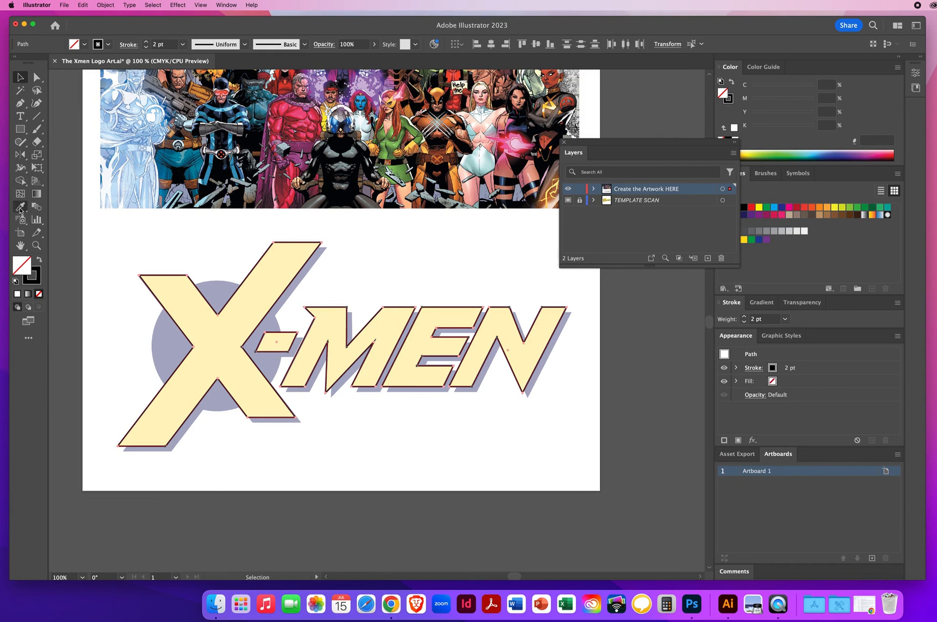
pyautogui.click(20, 206)
pyautogui.click(195, 311)
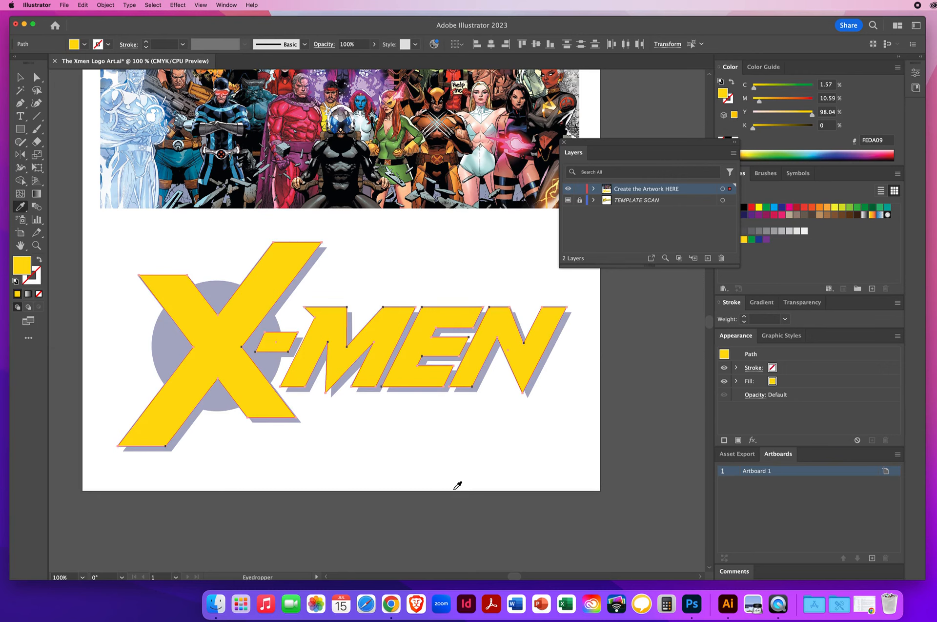
pyautogui.click(82, 4)
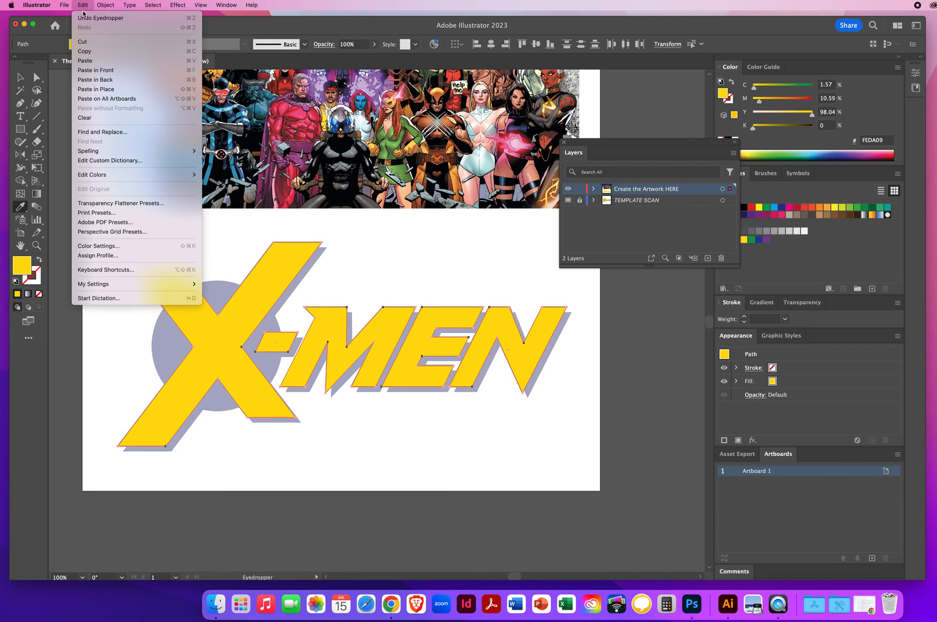
pyautogui.click(84, 19)
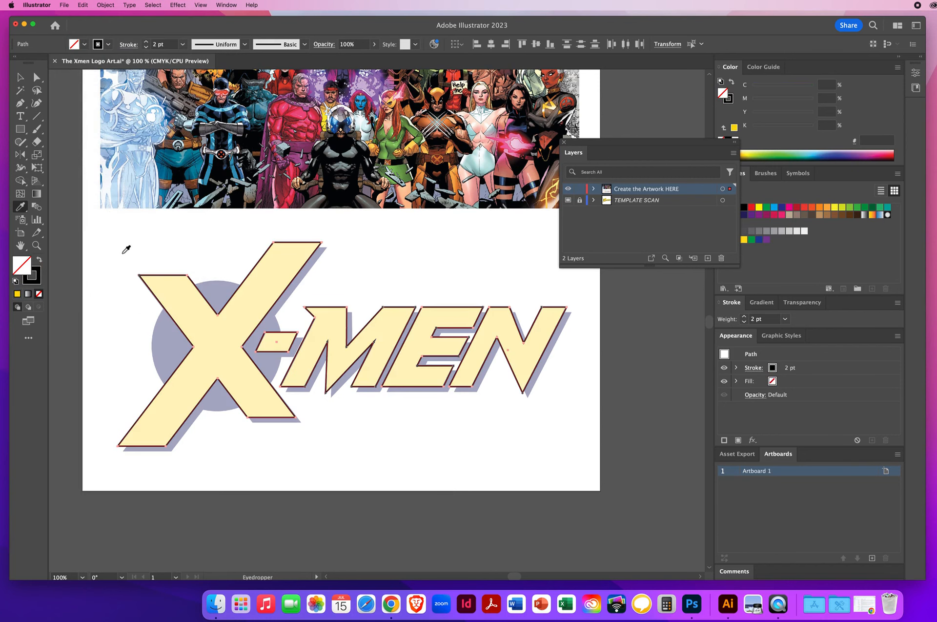
# Fill all the logo shapes with the template's yellow FEDA09 using the Eyedropper, keeping their 2 pt black stroke, and deselect them.
pyautogui.click(20, 77)
pyautogui.moveTo(120, 243); pyautogui.dragTo(511, 406)
pyautogui.click(20, 208)
pyautogui.click(200, 309)
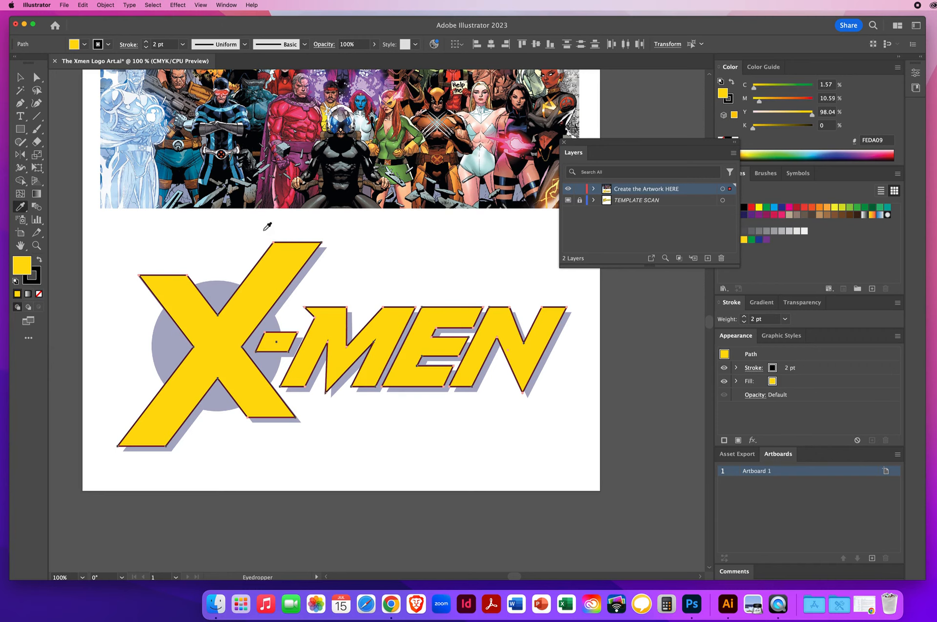
pyautogui.click(20, 77)
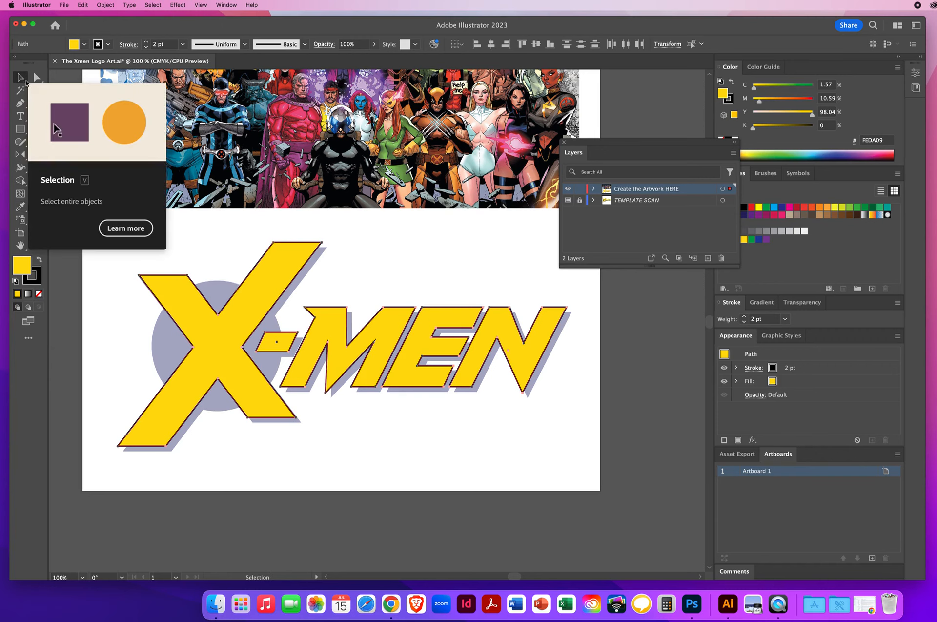
pyautogui.click(385, 251)
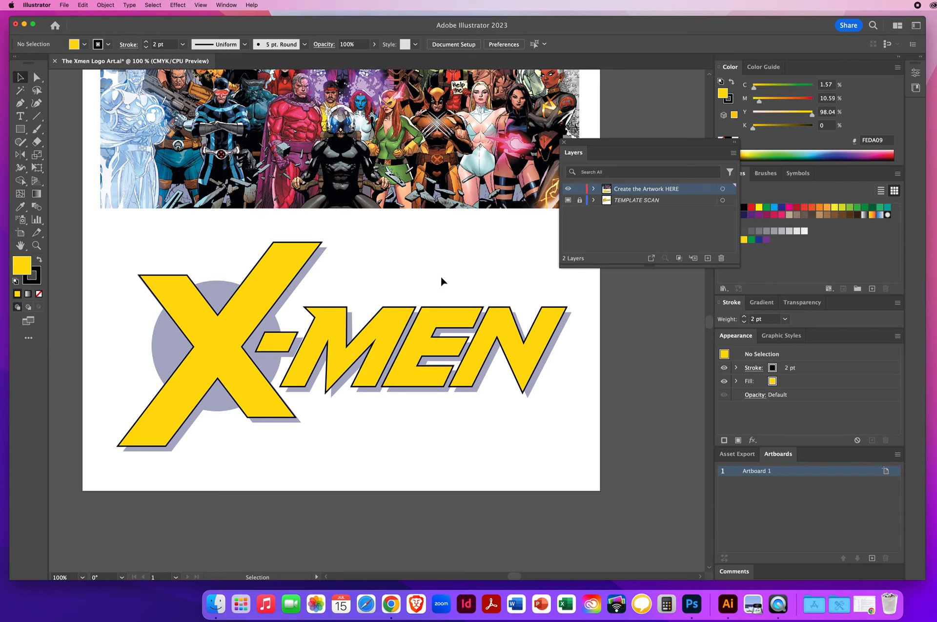
# Save the document to the Desktop as an Illustrator 2020 file, named with the designer's full name followed by XMENLogo.
pyautogui.click(63, 5)
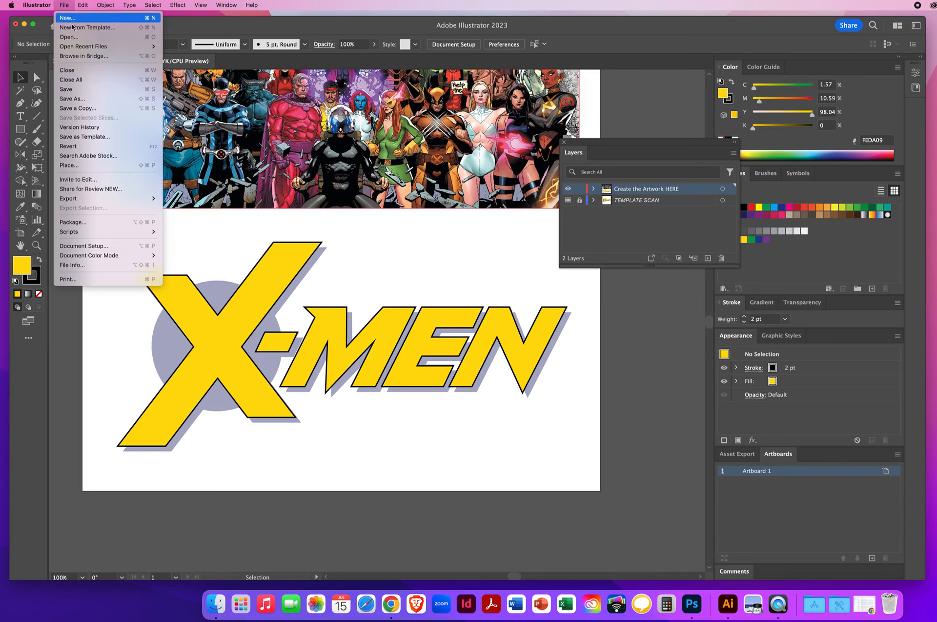
pyautogui.click(74, 99)
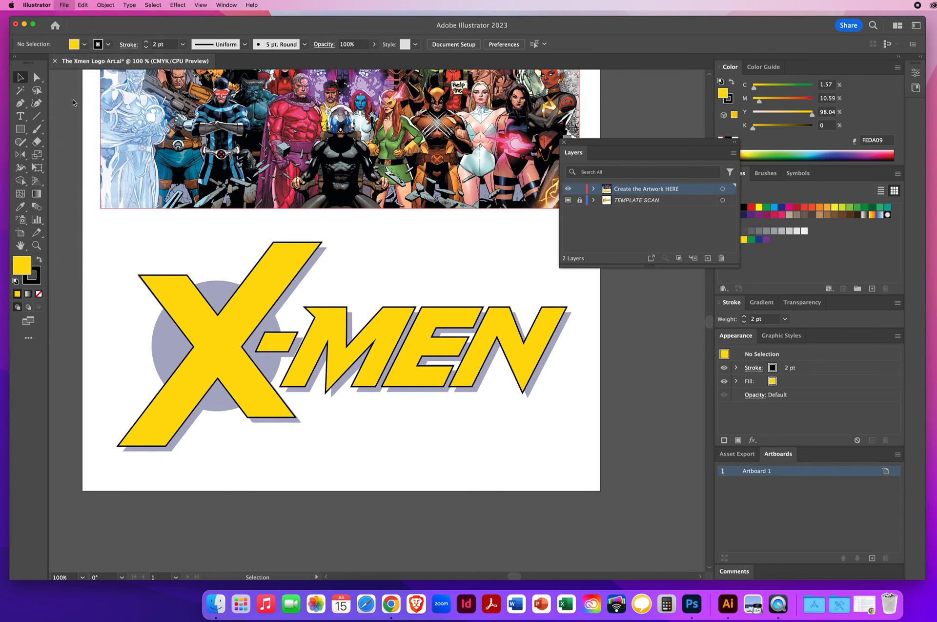
pyautogui.write('NielsenCh')
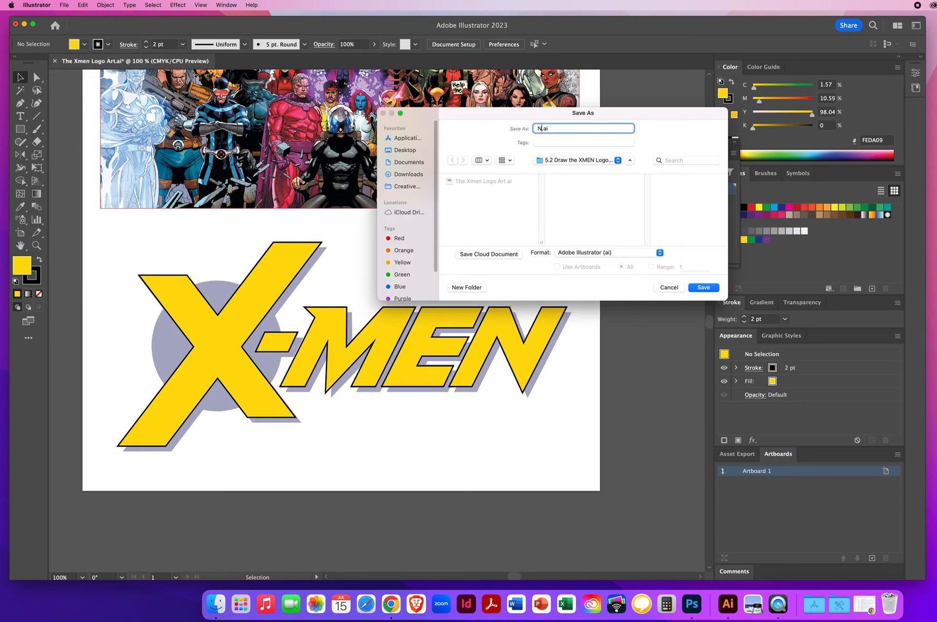
pyautogui.write('risXMENLogo')
pyautogui.click(407, 150)
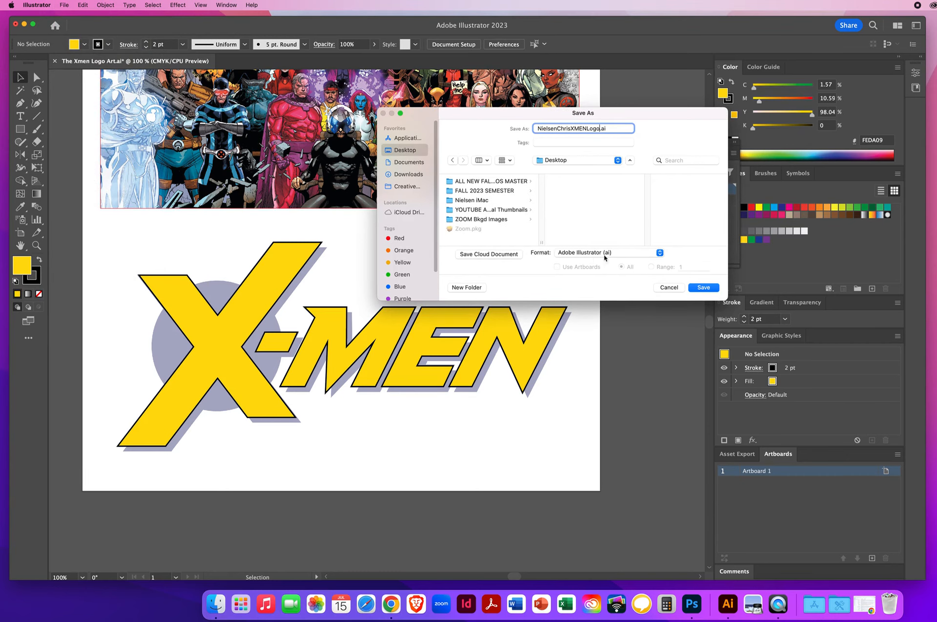
pyautogui.click(704, 288)
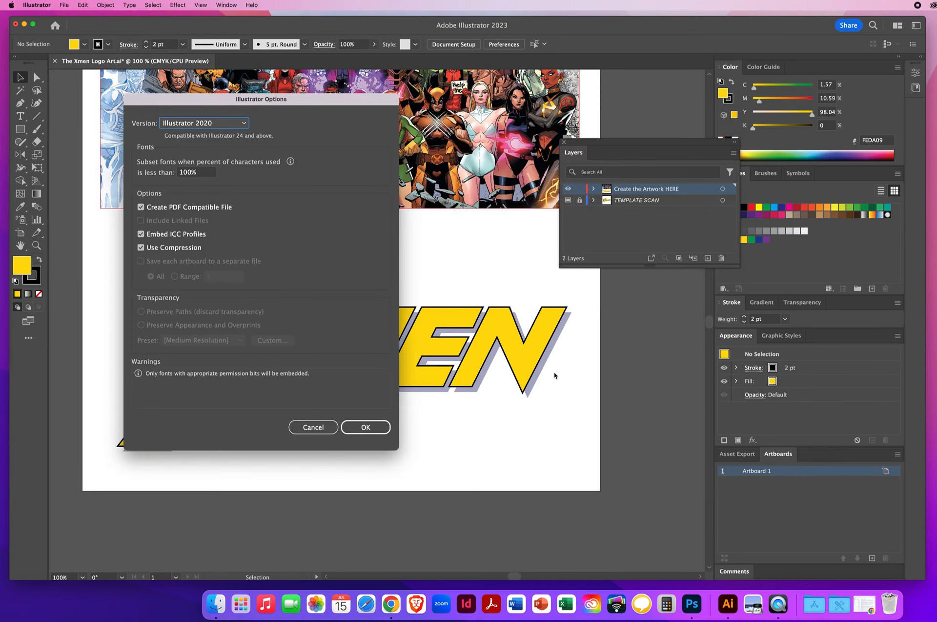
pyautogui.click(363, 428)
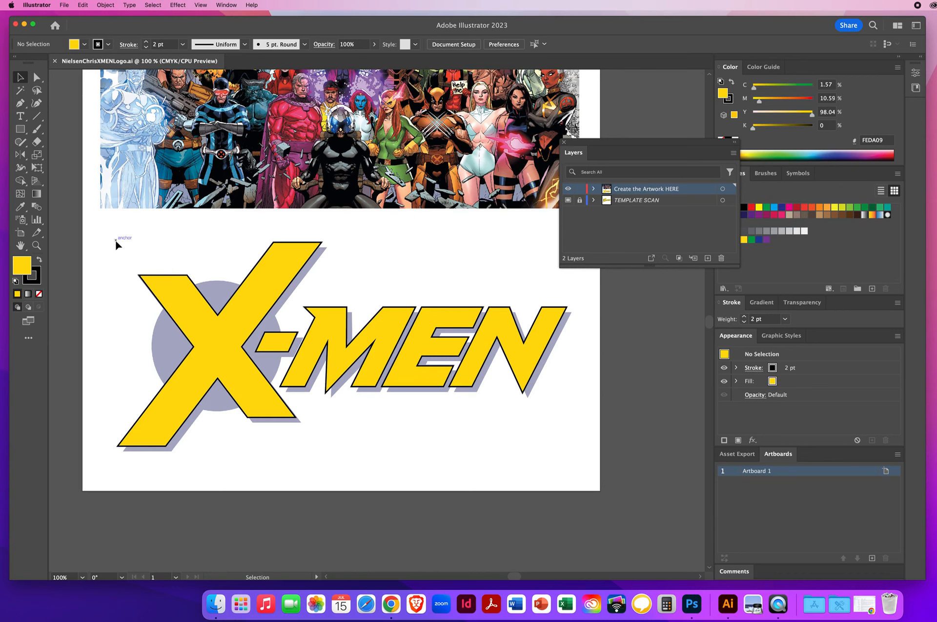
# Select all the yellow logo shapes and add a layer named SHADOW directly above the TEMPLATE SCAN layer.
pyautogui.moveTo(115, 238); pyautogui.dragTo(543, 450)
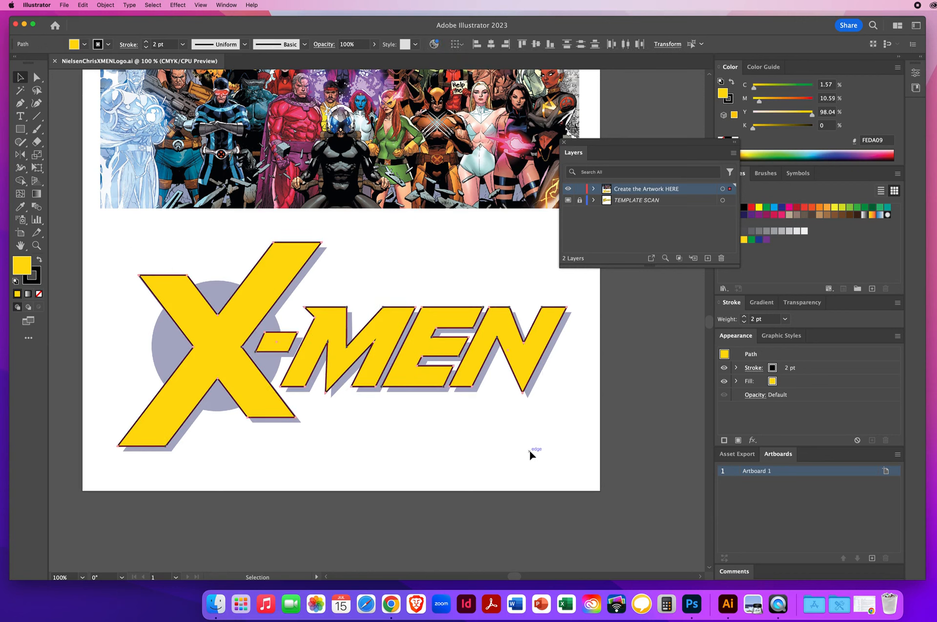
pyautogui.moveTo(605, 143); pyautogui.dragTo(481, 220)
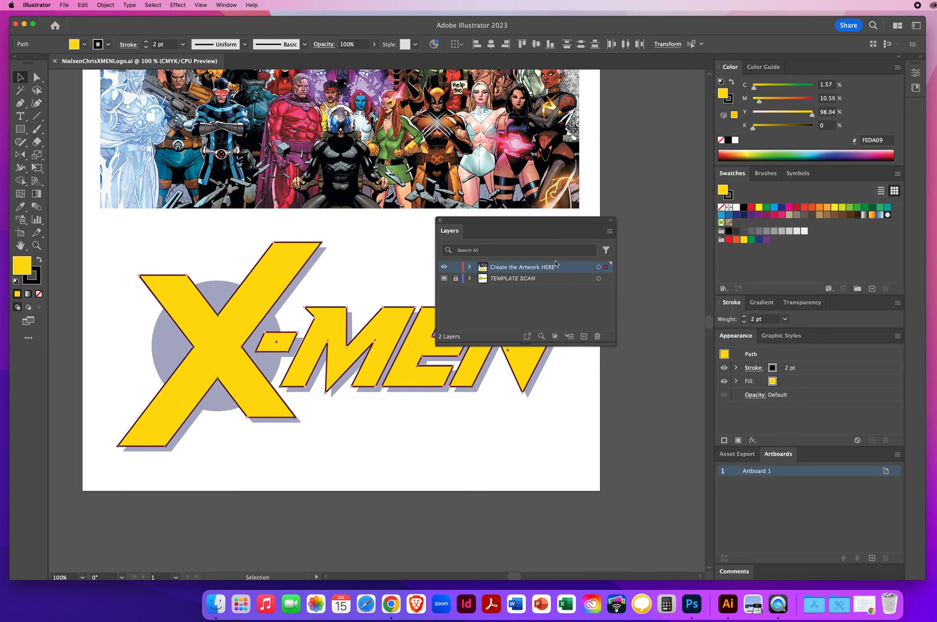
pyautogui.click(542, 282)
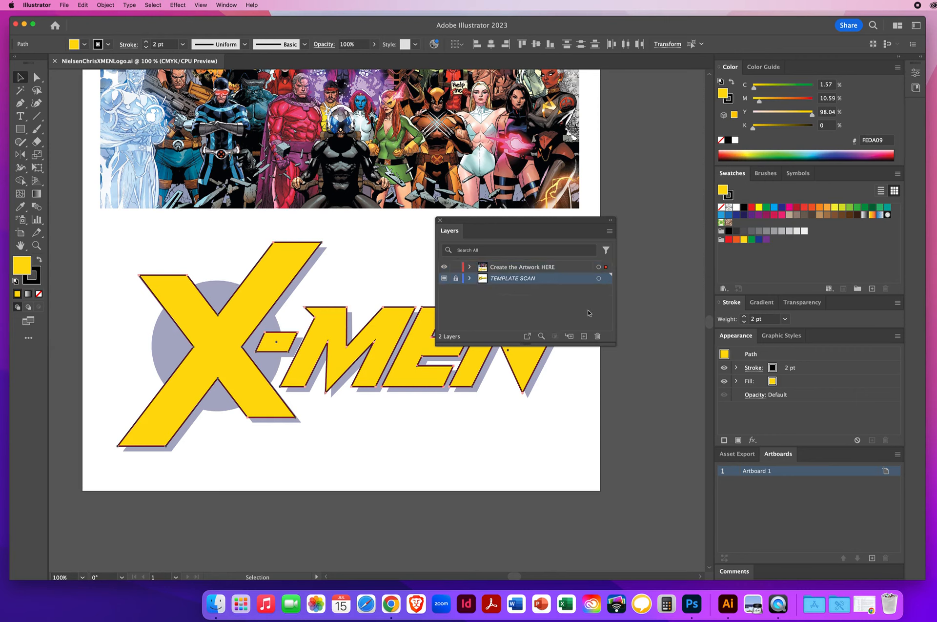
pyautogui.click(584, 336)
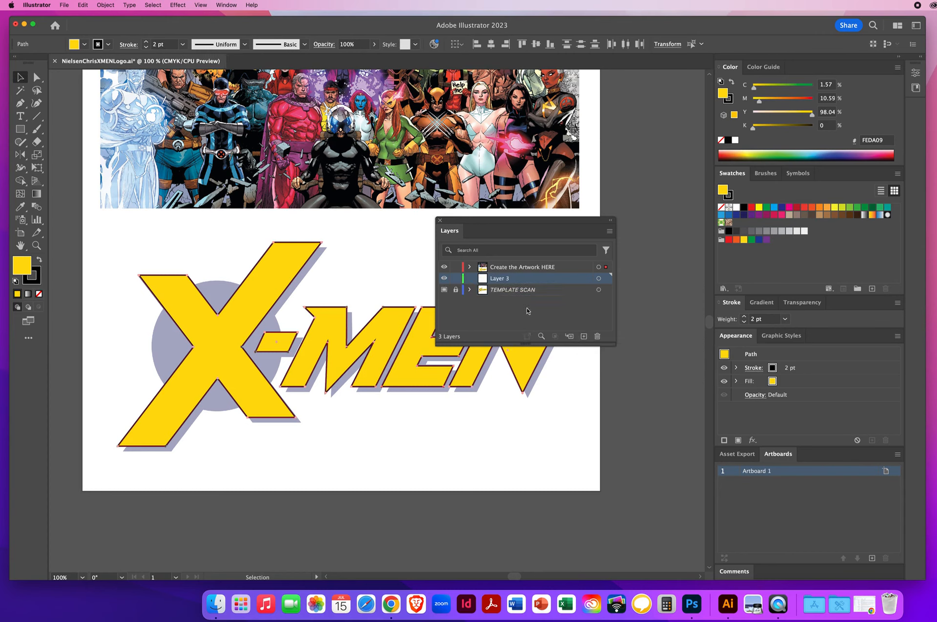
pyautogui.doubleClick(497, 281)
pyautogui.write('SHADOW')
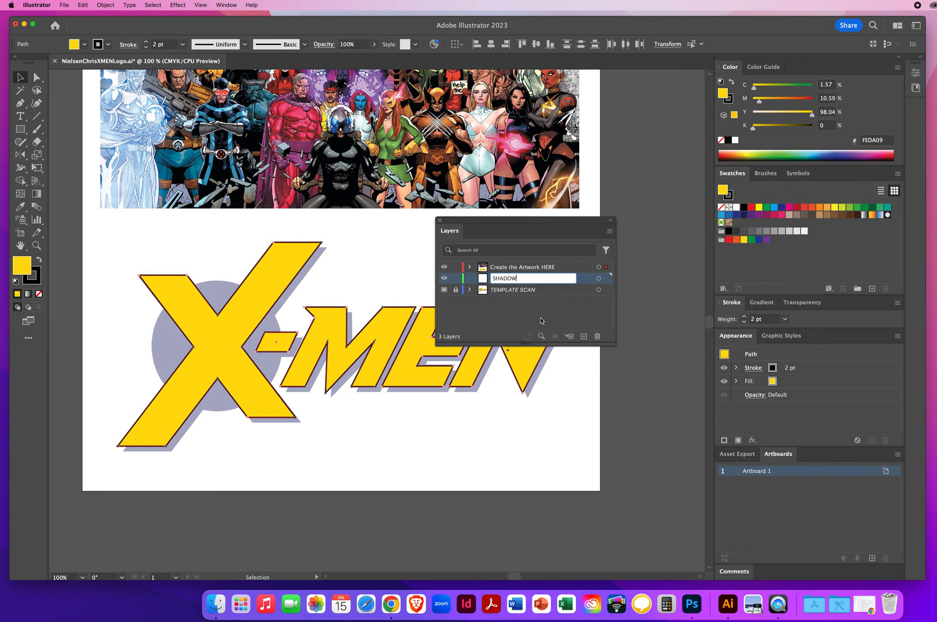
pyautogui.press('Return')
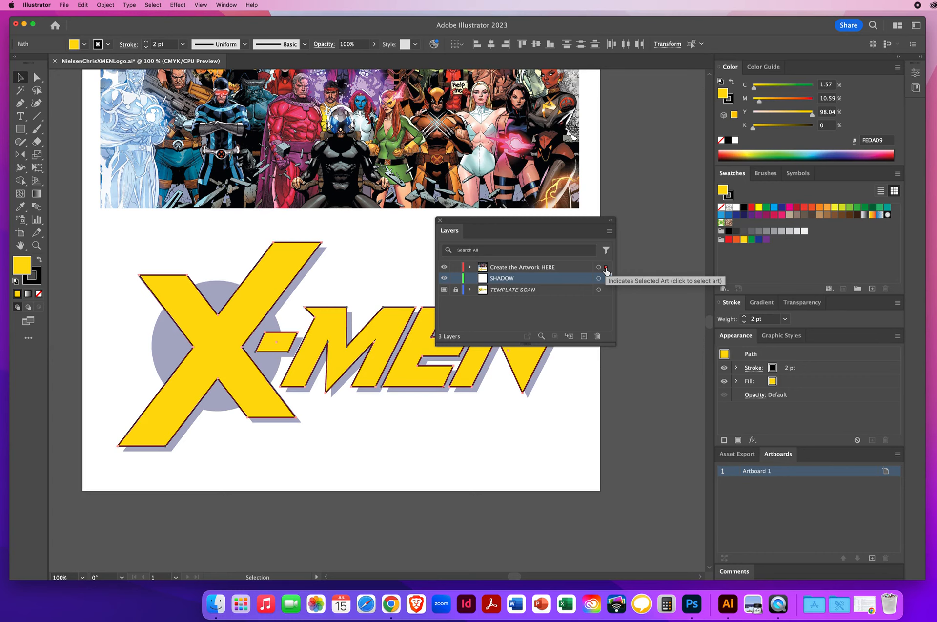
# Duplicate the selected logo shapes from the Create the Artwork HERE layer onto the SHADOW layer.
pyautogui.click(574, 269)
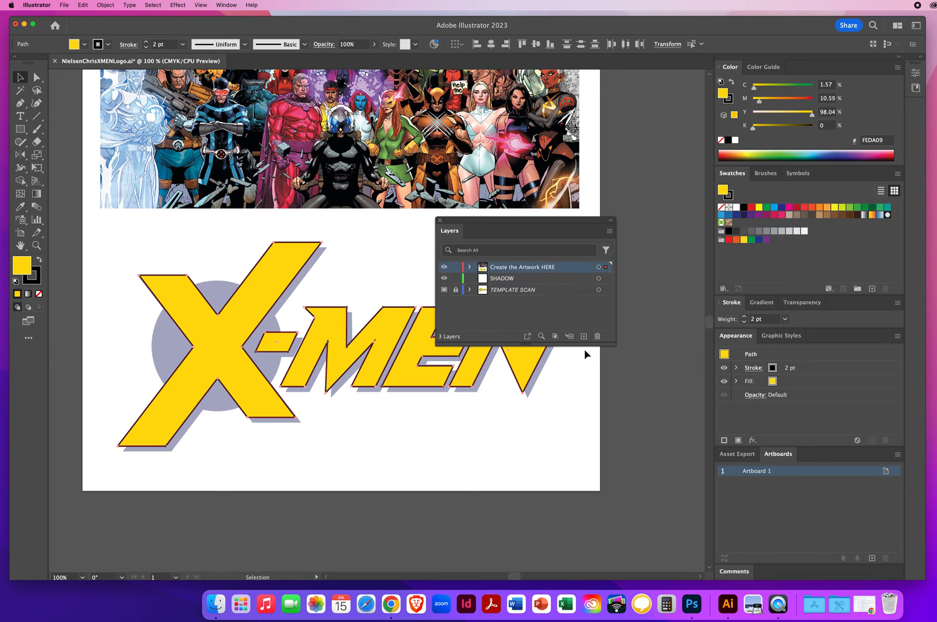
pyautogui.click(569, 280)
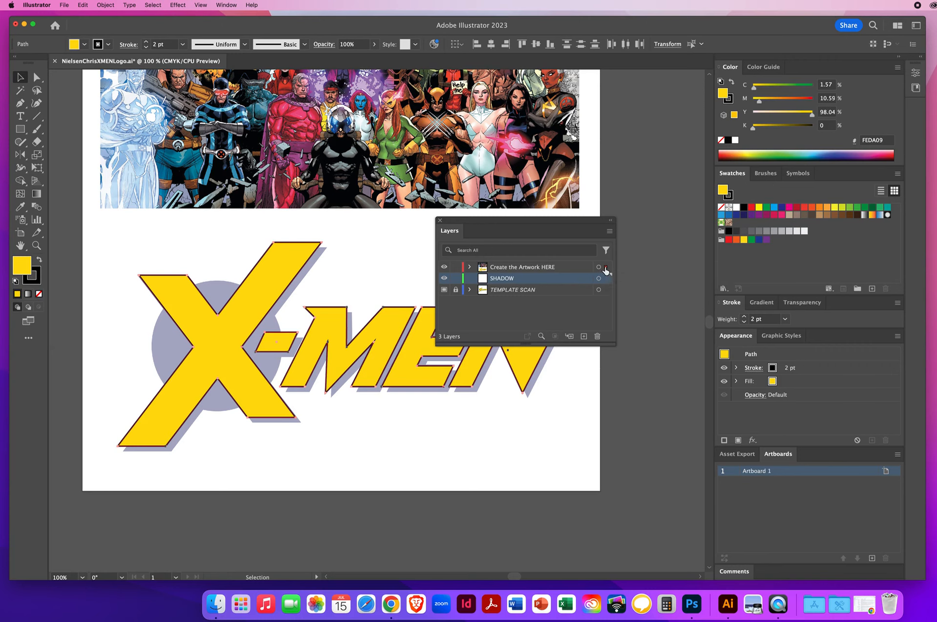
pyautogui.moveTo(606, 270); pyautogui.dragTo(607, 280)
pyautogui.moveTo(606, 282); pyautogui.dragTo(607, 283)
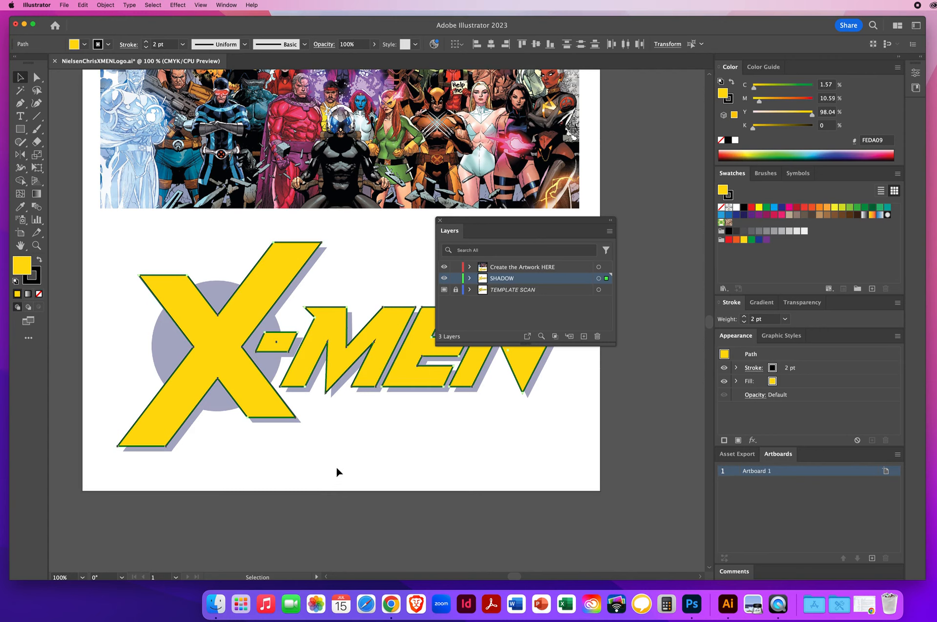
# Nudge the duplicated shapes on the SHADOW layer down and to the right to match the template's shadow offset.
pyautogui.press('Down')
pyautogui.press('Down')
pyautogui.press('Down')
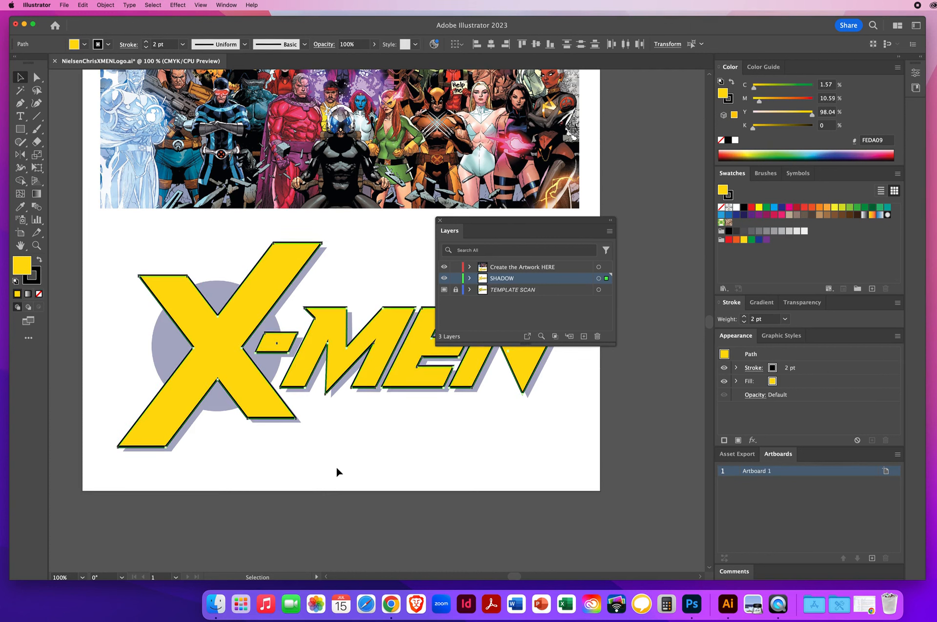
pyautogui.press('Down')
pyautogui.press('Down')
pyautogui.press('Down')
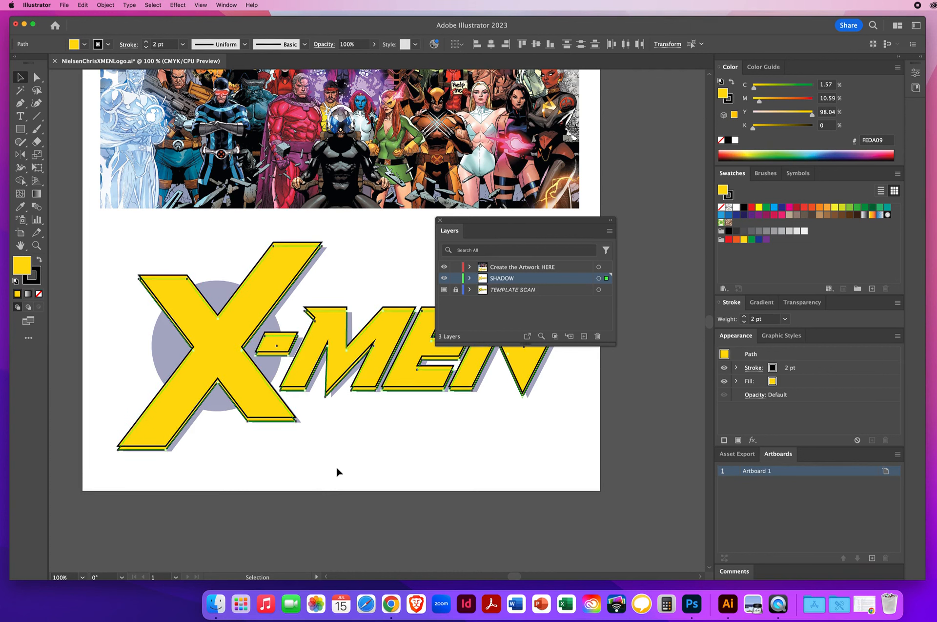
pyautogui.press('Down')
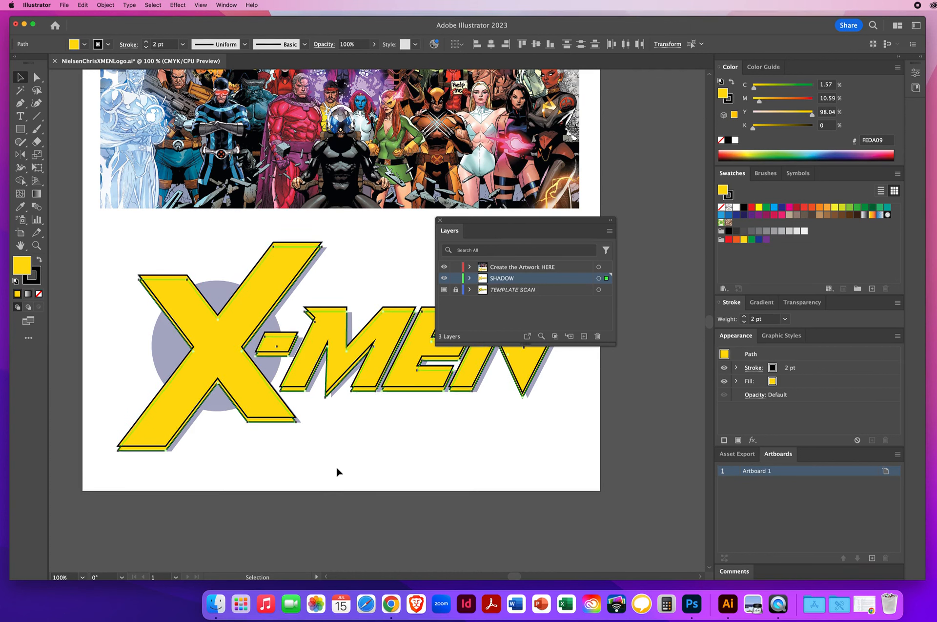
pyautogui.press('Right')
pyautogui.press('Right')
pyautogui.press('Right')
pyautogui.press('Right')
pyautogui.press('Right')
pyautogui.press('Right')
pyautogui.press('Right')
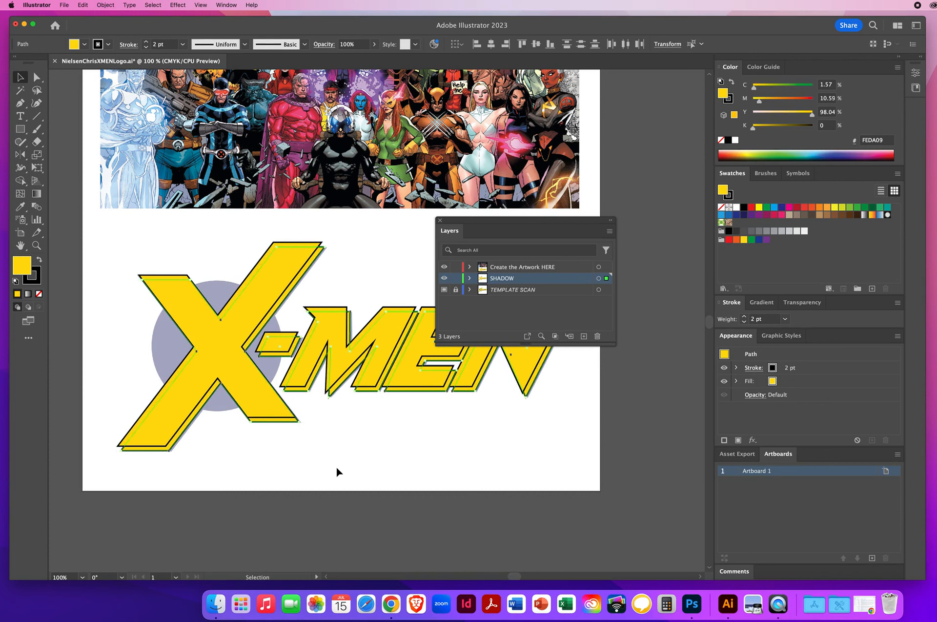
pyautogui.press('Right')
pyautogui.press('Right')
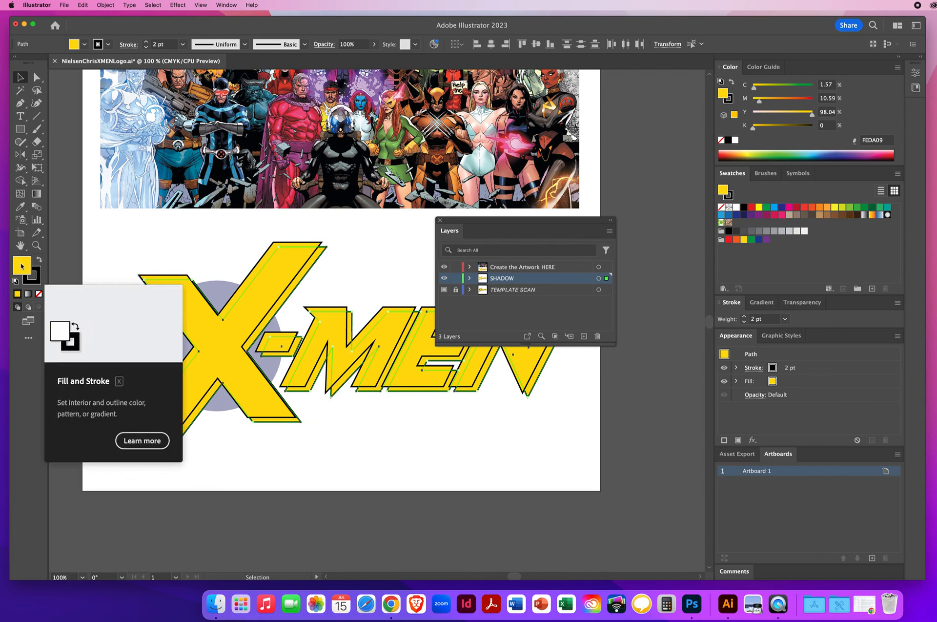
# Fill the shadow shapes with black 231F20, deselect them, and move the floating layer list clear of the logo.
pyautogui.click(744, 207)
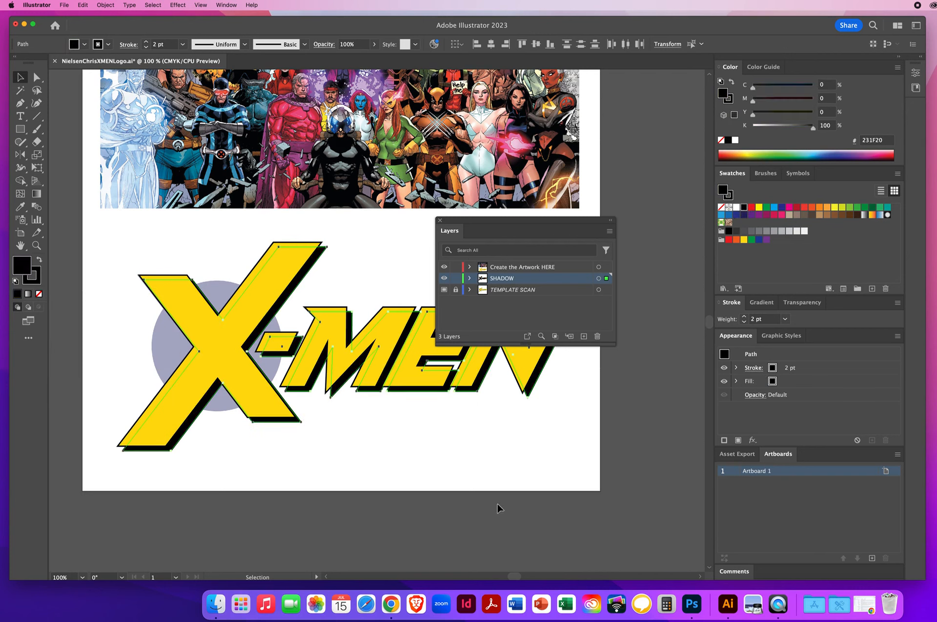
pyautogui.click(368, 249)
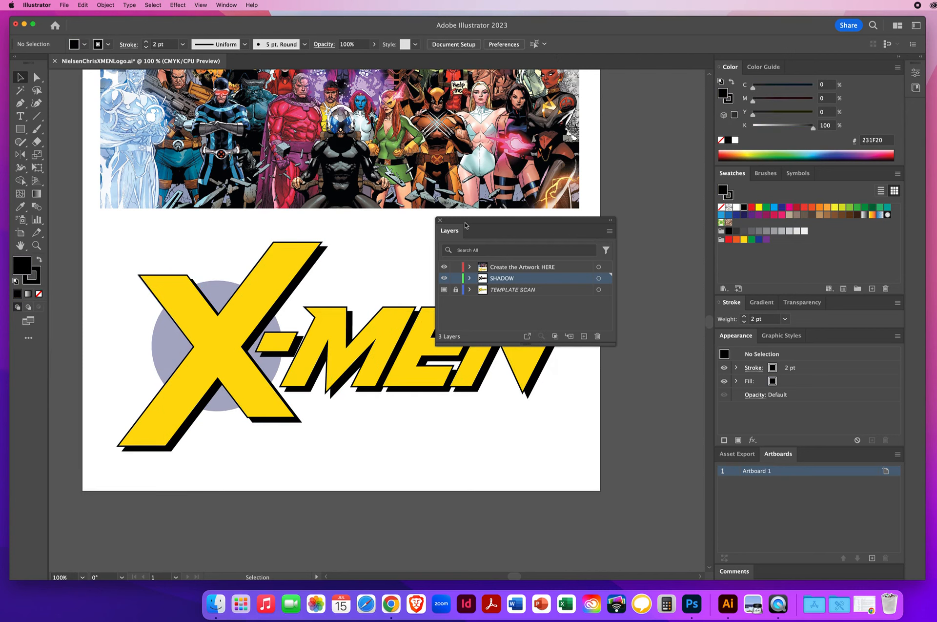
pyautogui.moveTo(465, 221); pyautogui.dragTo(619, 240)
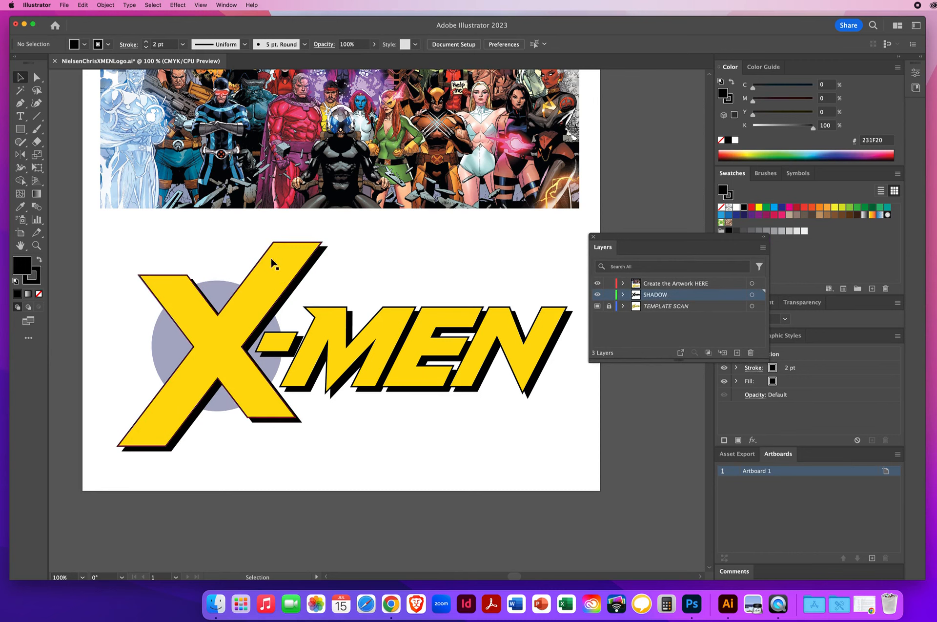
# Turn off Smart Guides and Snap to Point.
pyautogui.click(200, 5)
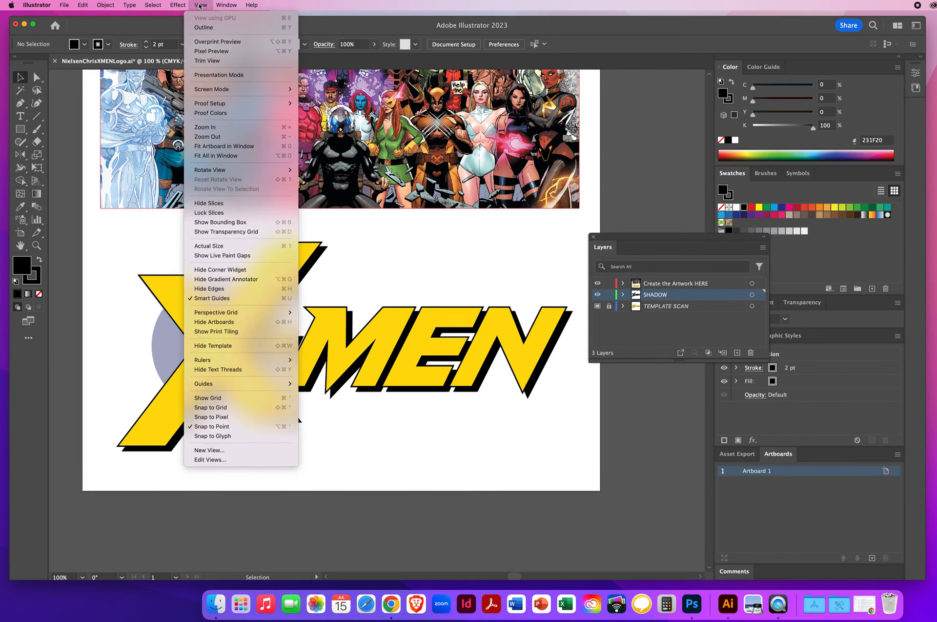
pyautogui.click(211, 299)
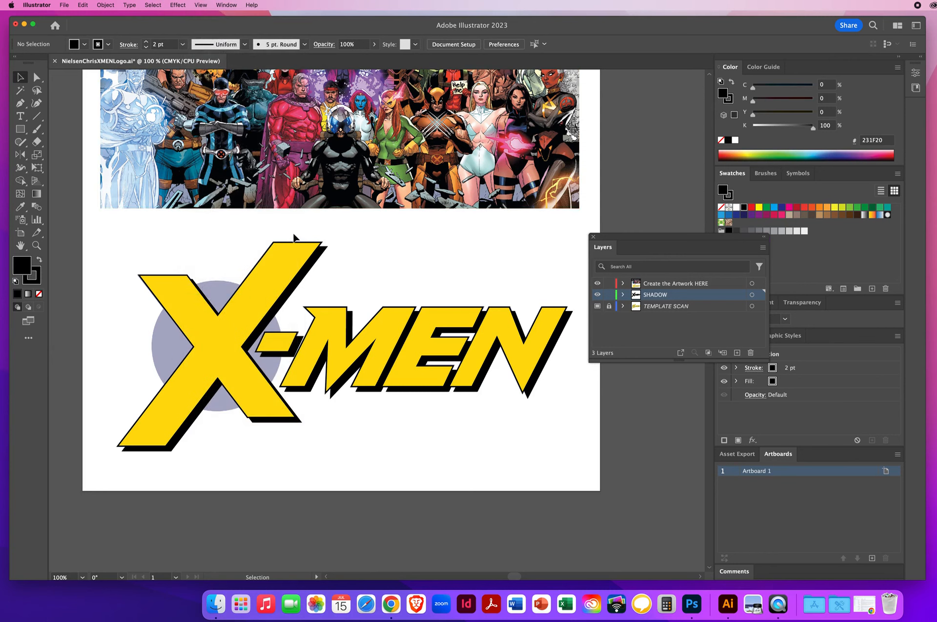
pyautogui.click(199, 6)
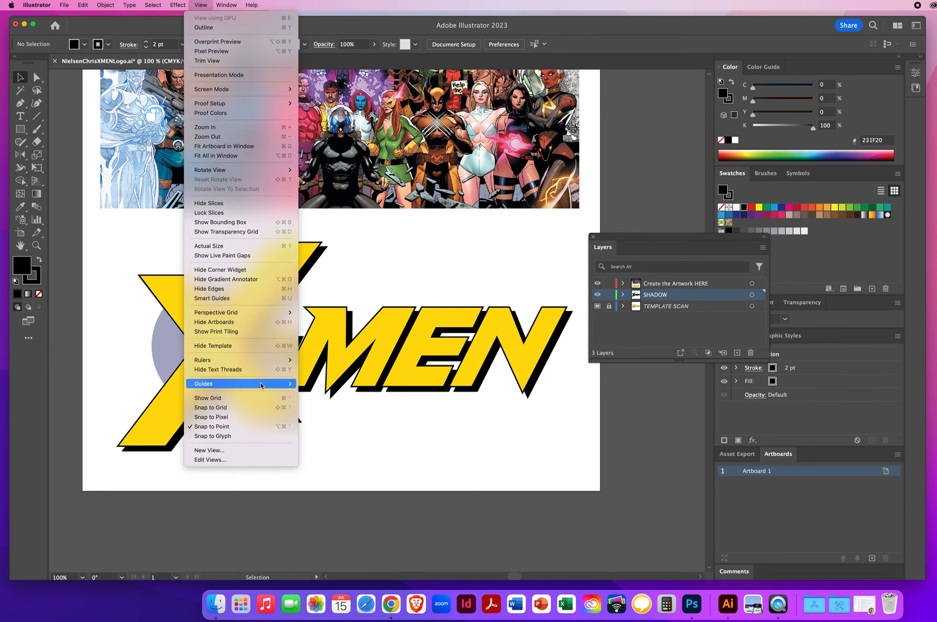
pyautogui.click(213, 427)
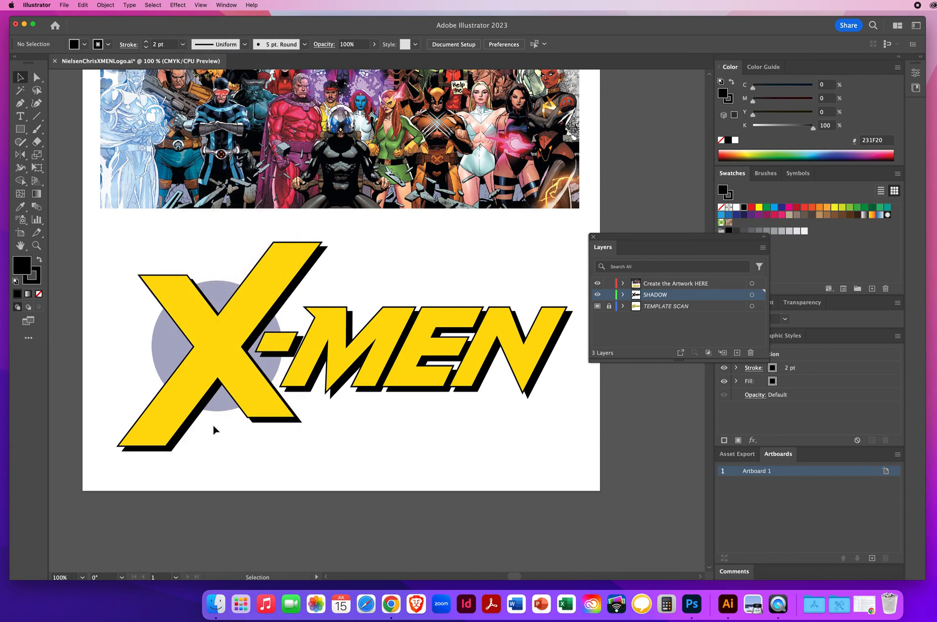
# Draw a black circle about 2.79 in across from the X's center on the SHADOW layer, over the template's circle.
pyautogui.click(20, 129)
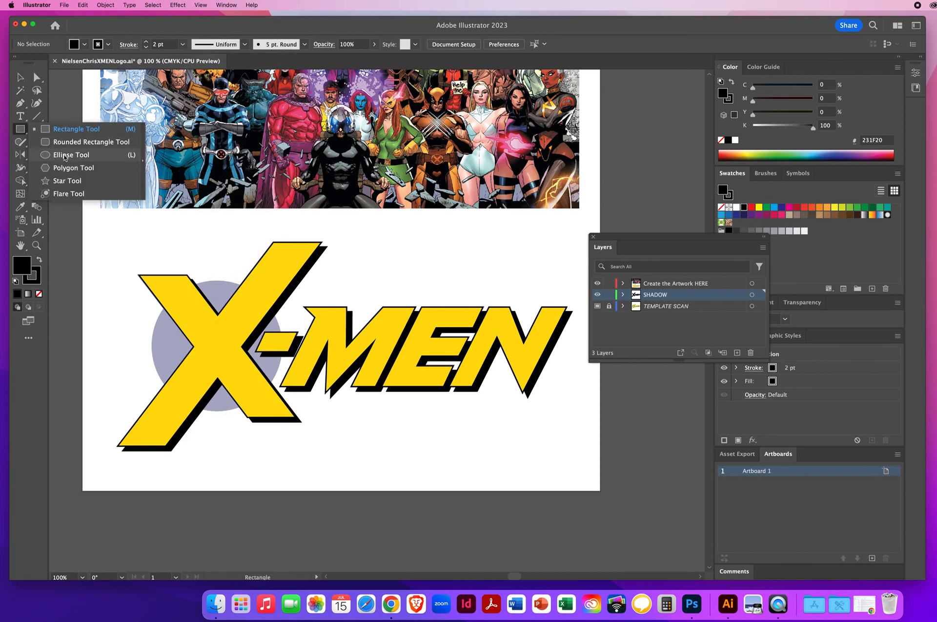
pyautogui.click(64, 155)
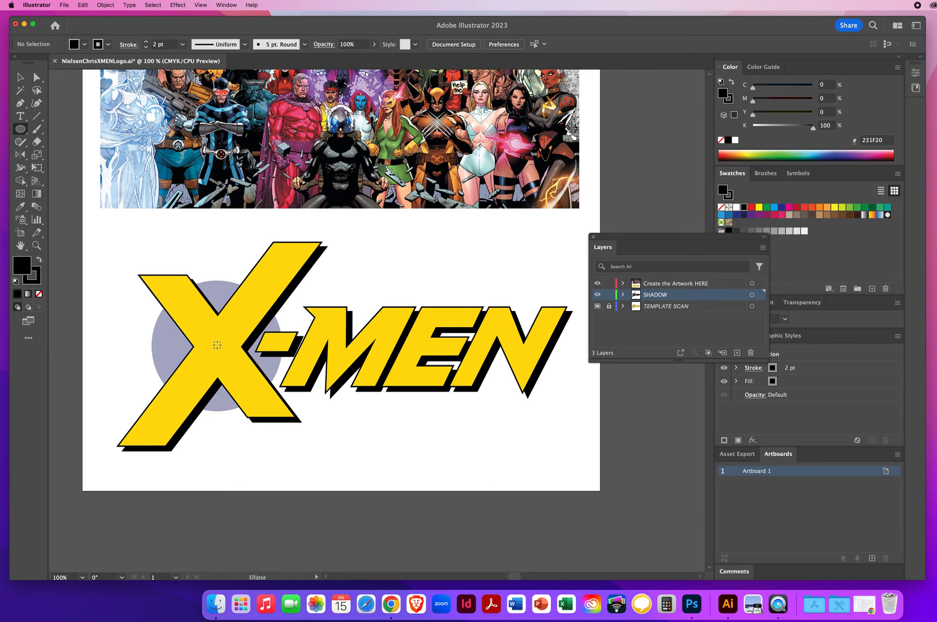
pyautogui.moveTo(217, 344); pyautogui.dragTo(282, 410)
pyautogui.moveTo(282, 410); pyautogui.dragTo(282, 410)
pyautogui.moveTo(283, 410); pyautogui.dragTo(282, 410)
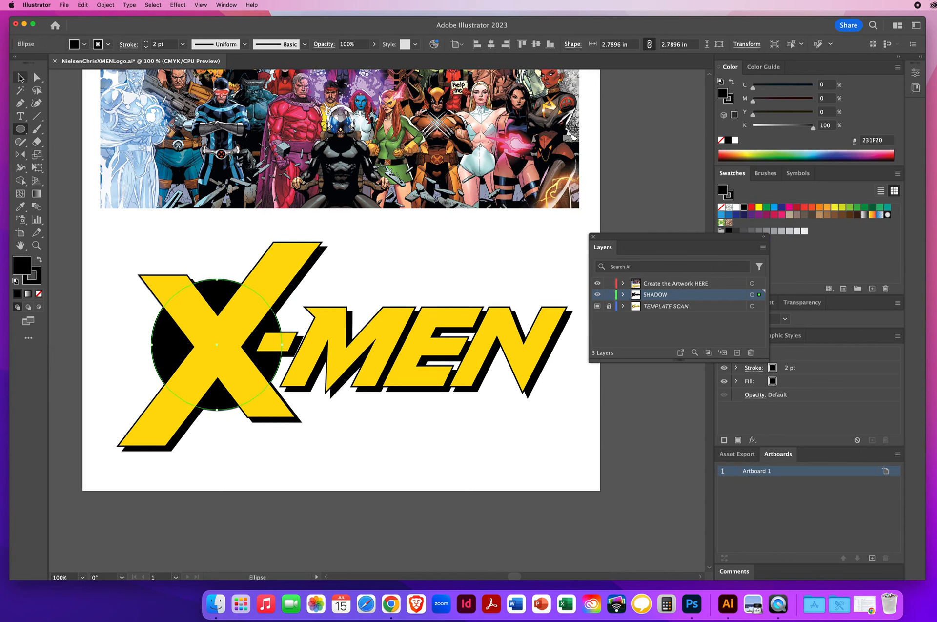
# Nudge the black circle behind the X until it covers the template's circle, deselect it, and save the document.
pyautogui.click(20, 77)
pyautogui.press('Down')
pyautogui.press('Down')
pyautogui.press('Down')
pyautogui.press('Down')
pyautogui.press('Down')
pyautogui.press('Down')
pyautogui.press('Down')
pyautogui.press('Down')
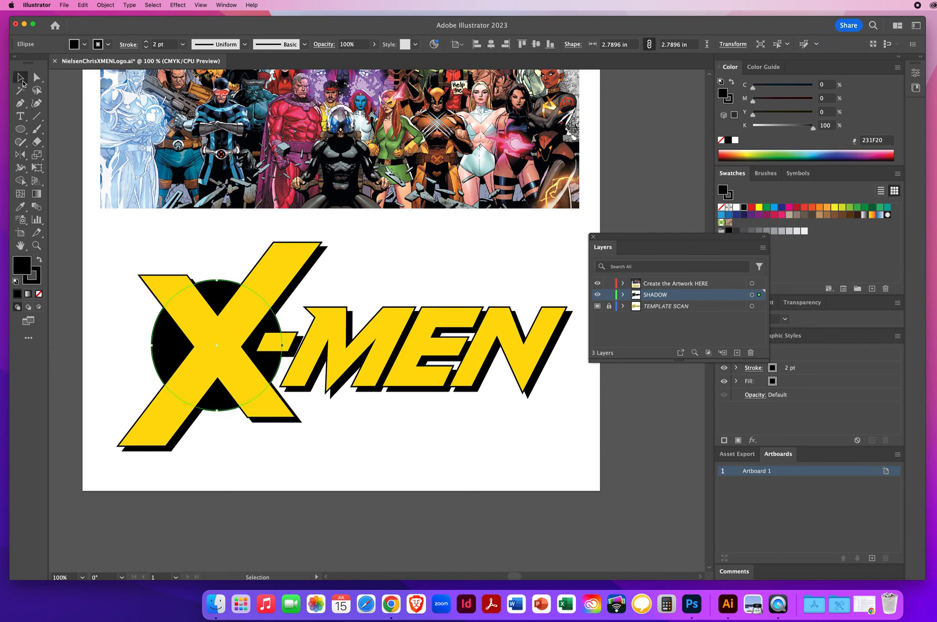
pyautogui.press('Down')
pyautogui.press('Down')
pyautogui.press('Down')
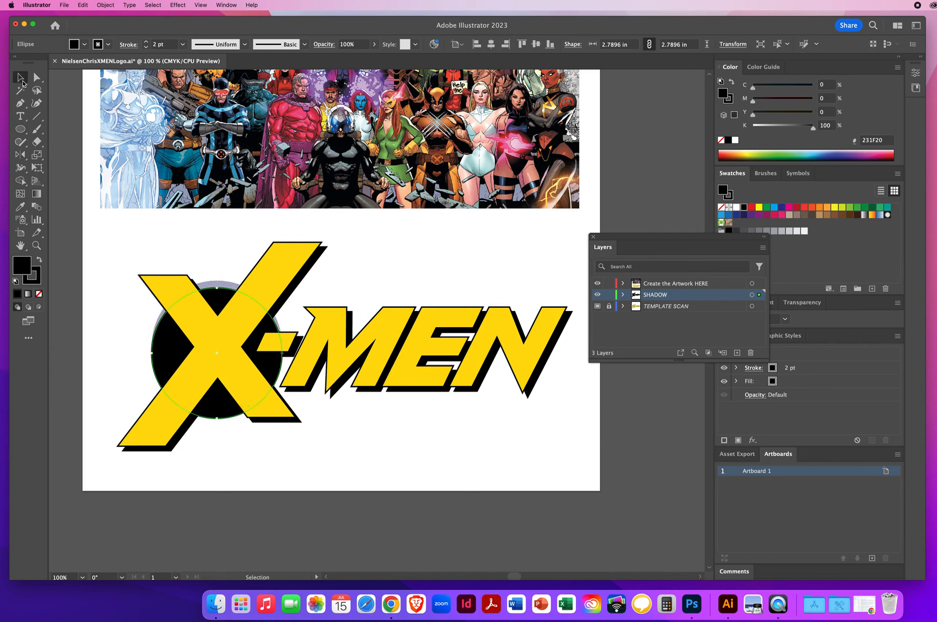
pyautogui.press('Up')
pyautogui.press('Up')
pyautogui.press('Up')
pyautogui.press('Up')
pyautogui.press('Up')
pyautogui.press('Up')
pyautogui.press('Up')
pyautogui.press('Up')
pyautogui.press('Up')
pyautogui.press('Up')
pyautogui.press('Up')
pyautogui.press('Up')
pyautogui.press('Up')
pyautogui.press('Up')
pyautogui.press('Up')
pyautogui.press('Up')
pyautogui.press('Up')
pyautogui.press('Up')
pyautogui.press('Up')
pyautogui.press('Up')
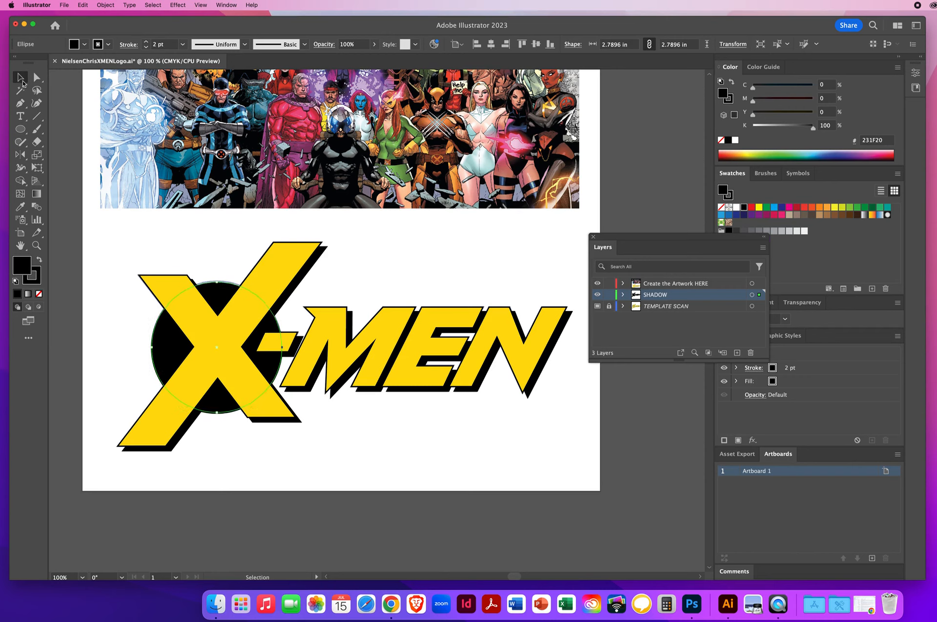
pyautogui.press('Left')
pyautogui.press('Left')
pyautogui.press('Left')
pyautogui.press('Left')
pyautogui.press('Left')
pyautogui.press('Left')
pyautogui.press('Left')
pyautogui.press('Left')
pyautogui.press('Left')
pyautogui.press('Left')
pyautogui.press('Left')
pyautogui.press('Left')
pyautogui.press('Left')
pyautogui.press('Left')
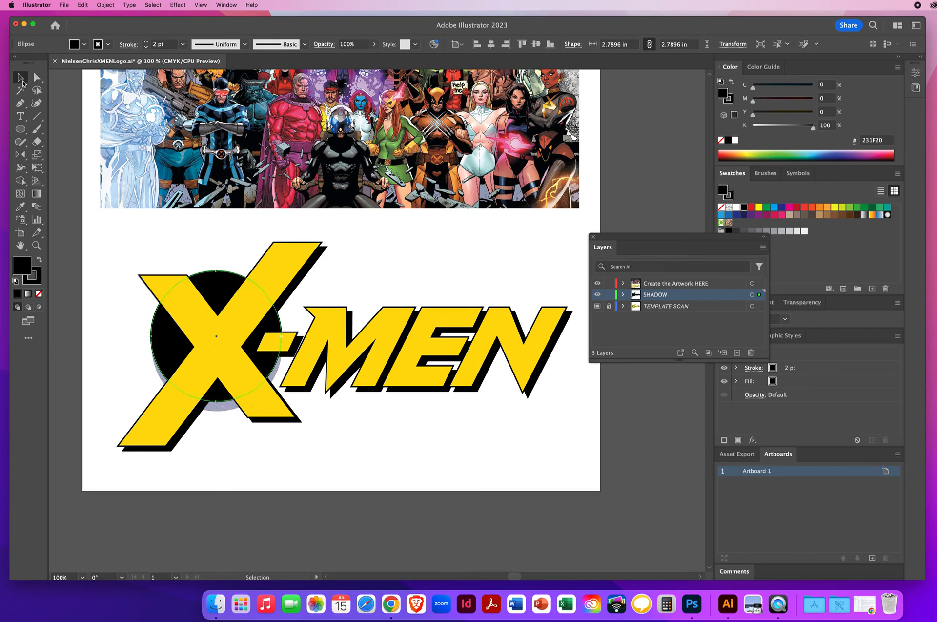
pyautogui.press('Left')
pyautogui.press('Left')
pyautogui.press('Left')
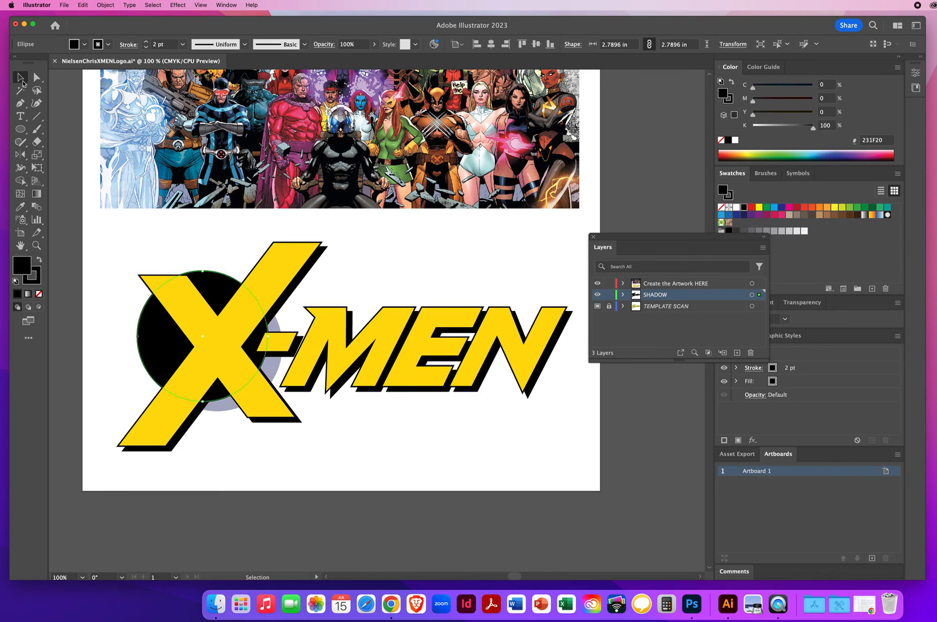
pyautogui.press('Right')
pyautogui.press('Right')
pyautogui.press('Right')
pyautogui.press('Right')
pyautogui.press('Right')
pyautogui.press('Right')
pyautogui.press('Right')
pyautogui.press('Right')
pyautogui.press('Right')
pyautogui.press('Right')
pyautogui.press('Right')
pyautogui.press('Right')
pyautogui.press('Right')
pyautogui.press('Right')
pyautogui.press('Right')
pyautogui.press('Right')
pyautogui.press('Right')
pyautogui.press('Right')
pyautogui.press('Right')
pyautogui.press('Right')
pyautogui.press('Right')
pyautogui.press('Right')
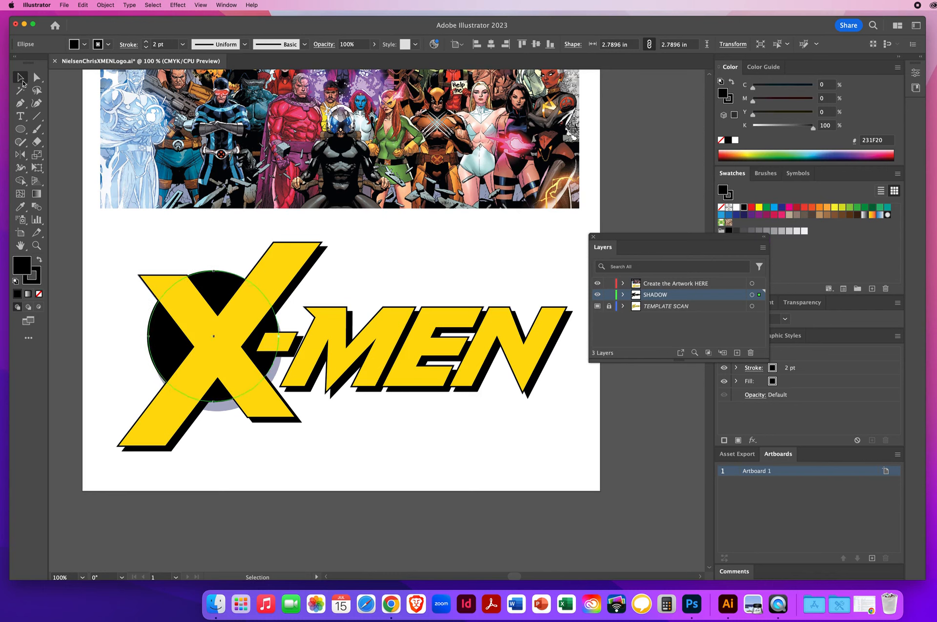
pyautogui.press('Left')
pyautogui.press('Left')
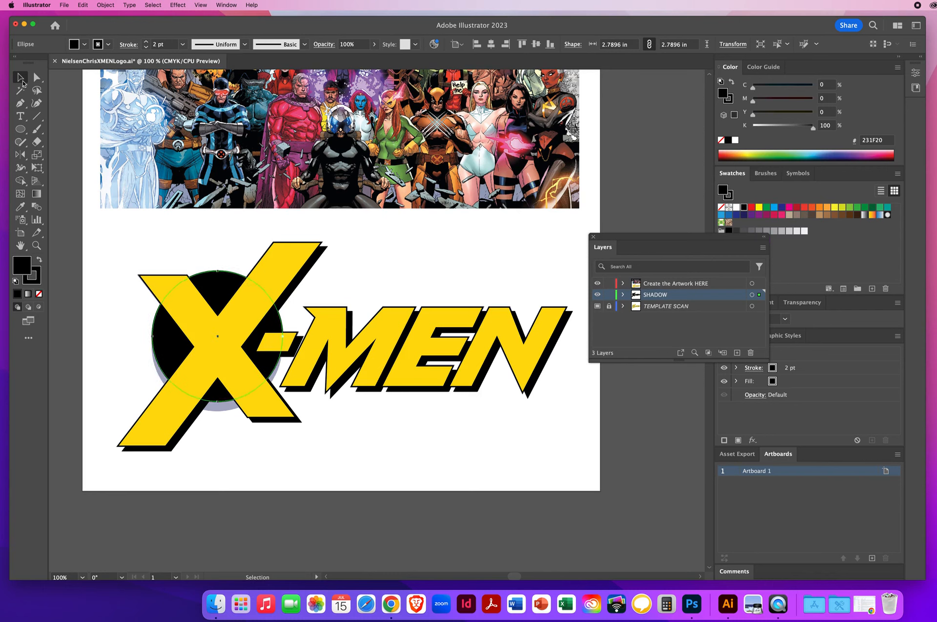
pyautogui.press('Down')
pyautogui.press('Down')
pyautogui.press('Down')
pyautogui.press('Down')
pyautogui.press('Down')
pyautogui.press('Down')
pyautogui.press('Down')
pyautogui.press('Down')
pyautogui.press('Down')
pyautogui.press('Down')
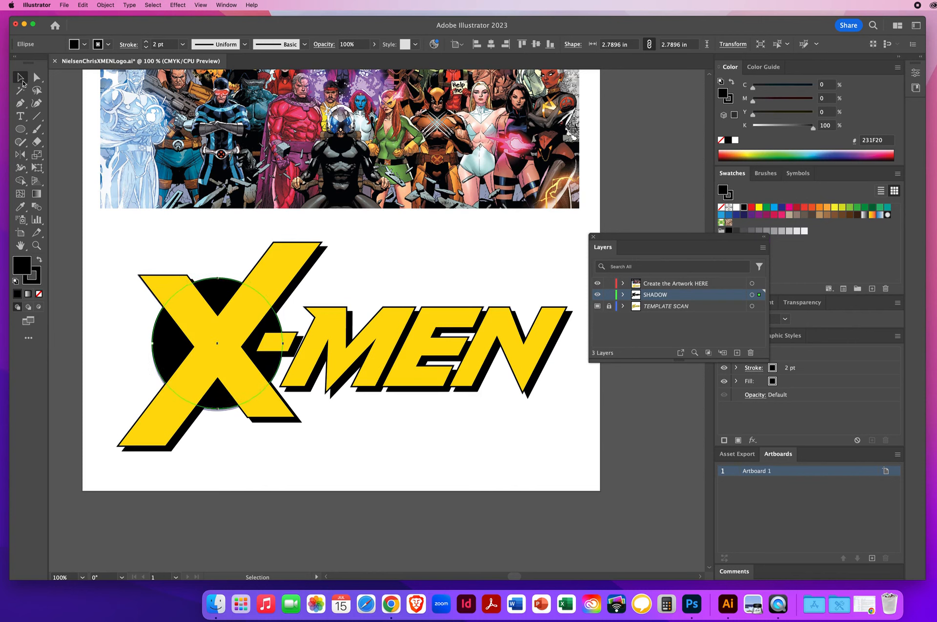
pyautogui.press('Down')
pyautogui.press('Down')
pyautogui.press('Down')
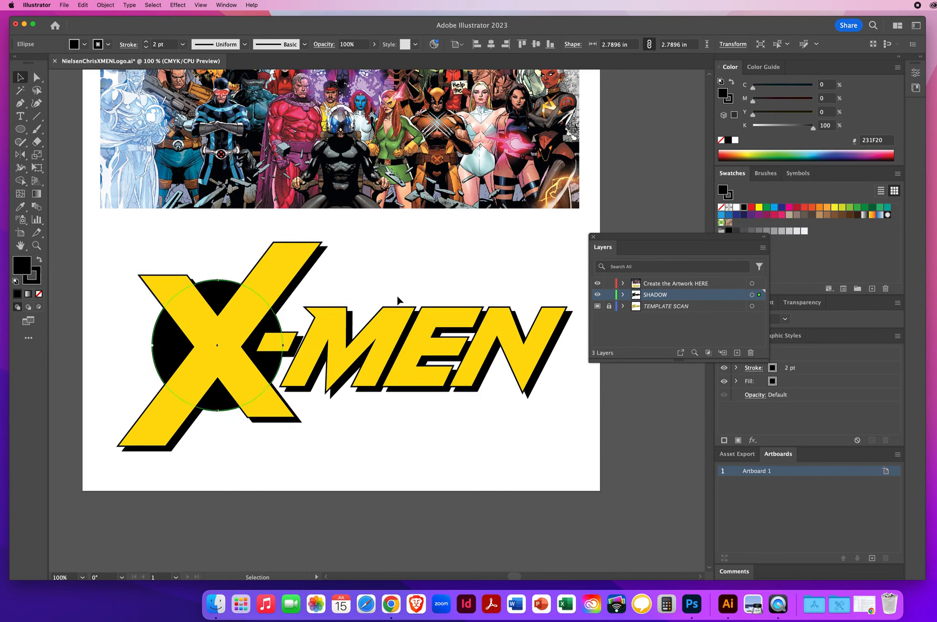
pyautogui.click(404, 251)
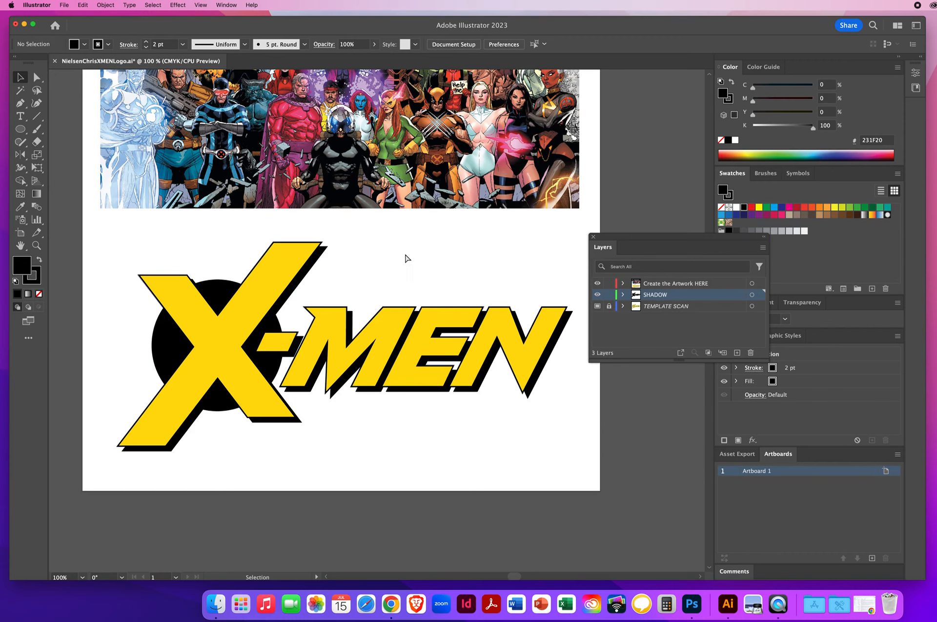
pyautogui.press('a')
pyautogui.press('super+s')
pyautogui.click(276, 269)
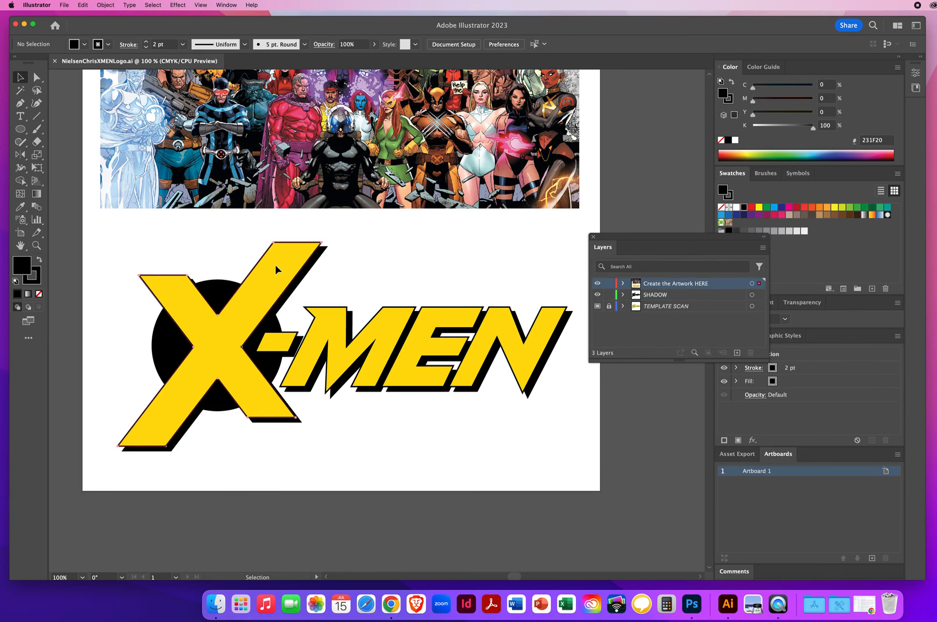
pyautogui.click(280, 342)
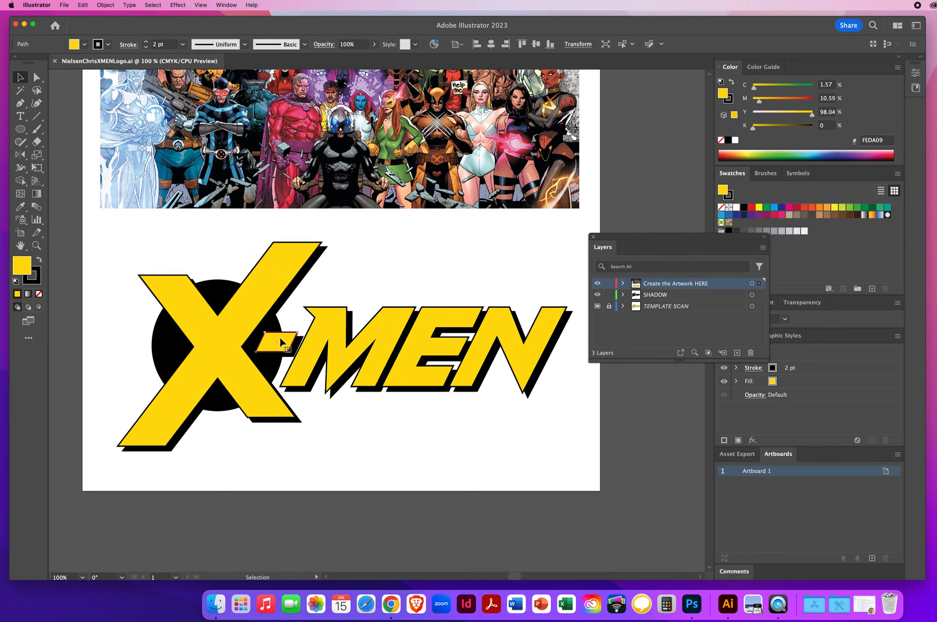
pyautogui.click(327, 323)
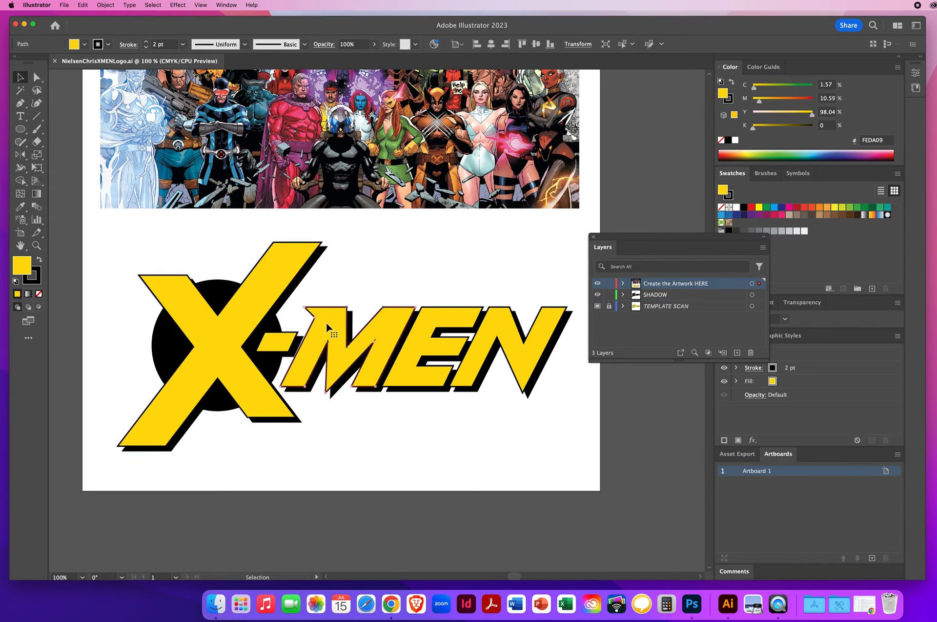
pyautogui.click(435, 315)
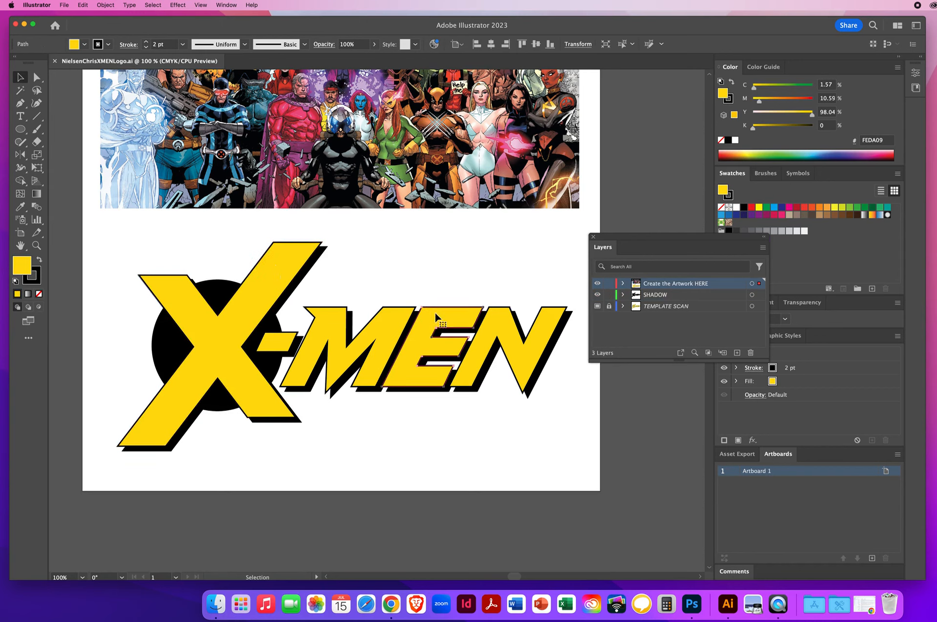
pyautogui.click(441, 276)
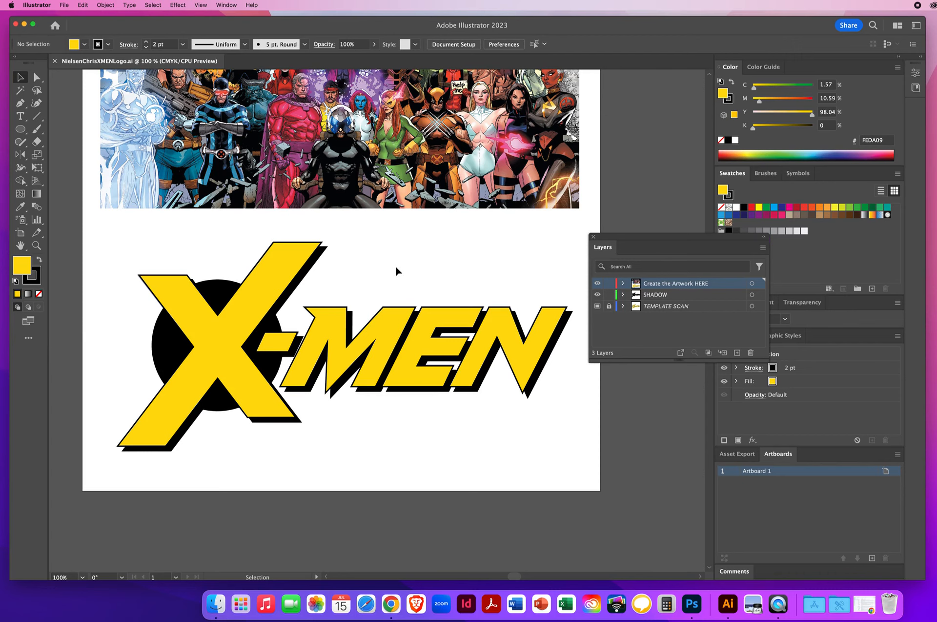
pyautogui.click(267, 280)
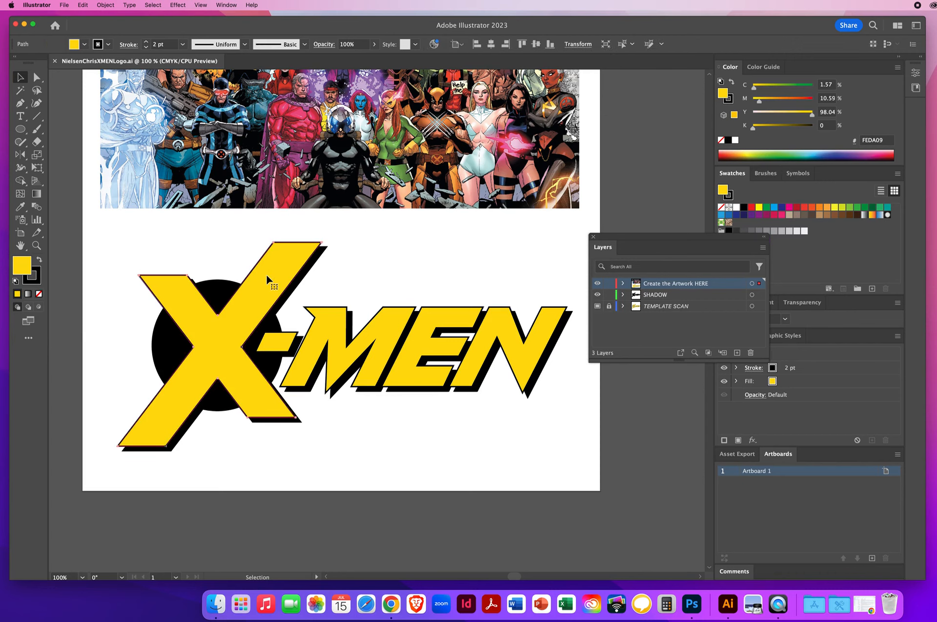
pyautogui.keyDown('shift'); pyautogui.click(282, 345); pyautogui.keyUp('shift')
pyautogui.keyDown('shift'); pyautogui.click(332, 312); pyautogui.keyUp('shift')
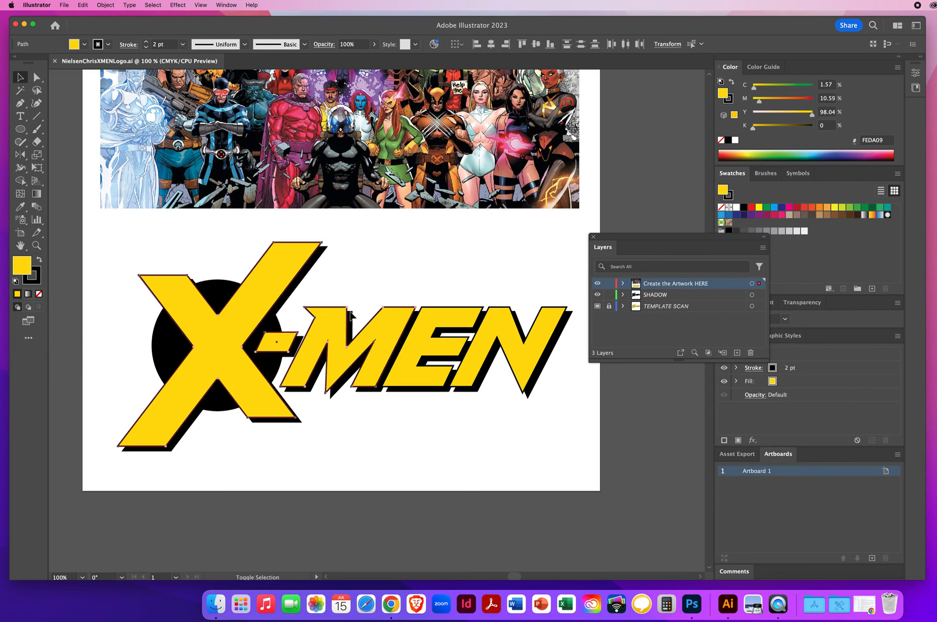
pyautogui.click(499, 319)
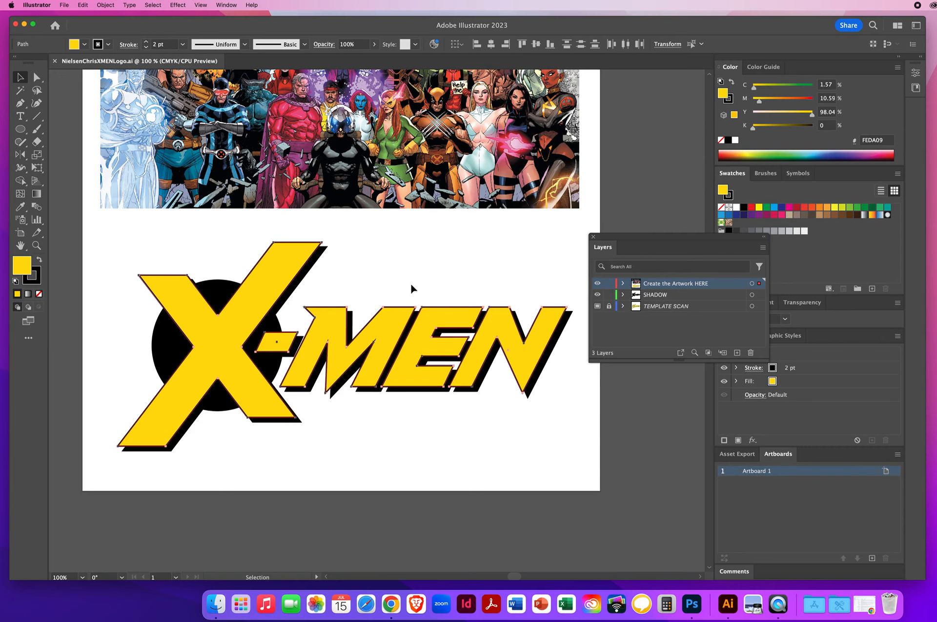
pyautogui.click(388, 243)
# Cut the X-Men team image above the logo.
pyautogui.click(331, 180)
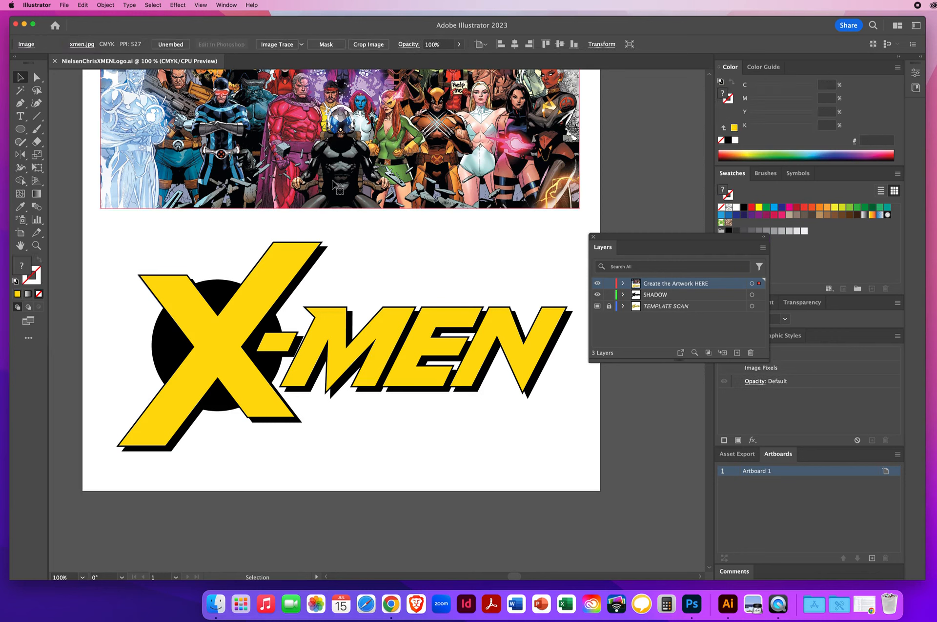
pyautogui.click(83, 6)
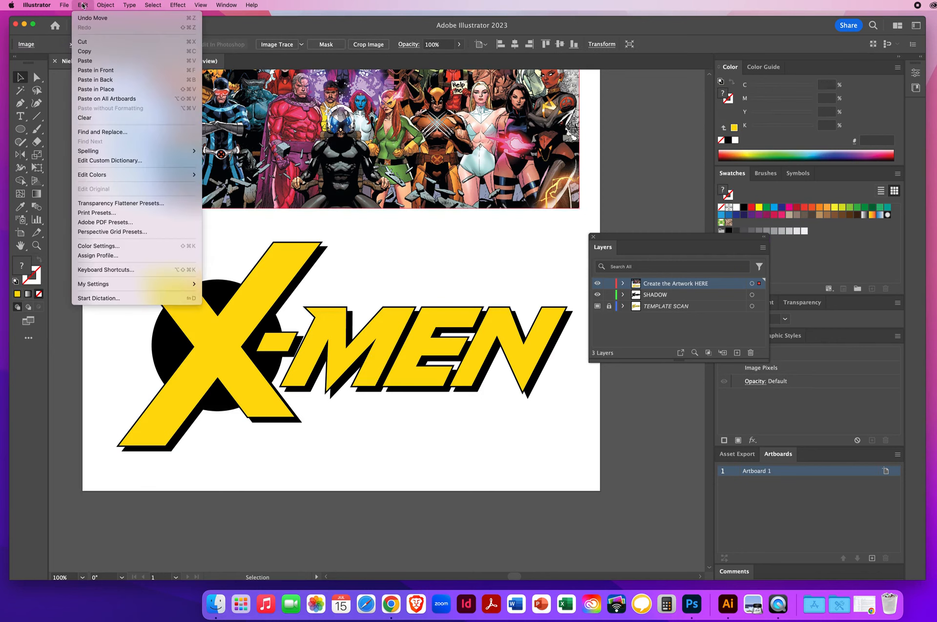
pyautogui.click(84, 43)
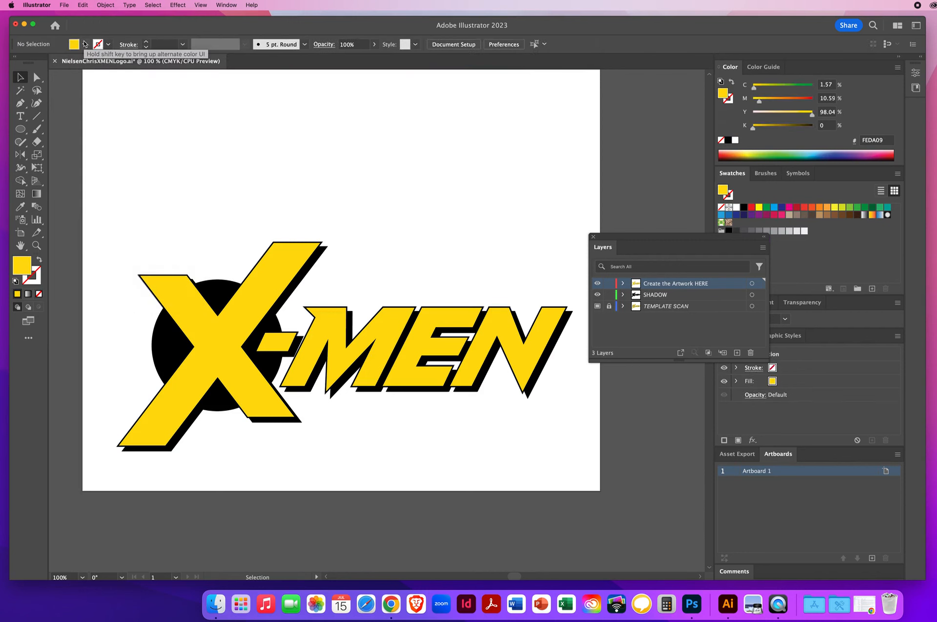
# Select the yellow X, hyphen, M, E and N together and paste the cut team image.
pyautogui.click(276, 274)
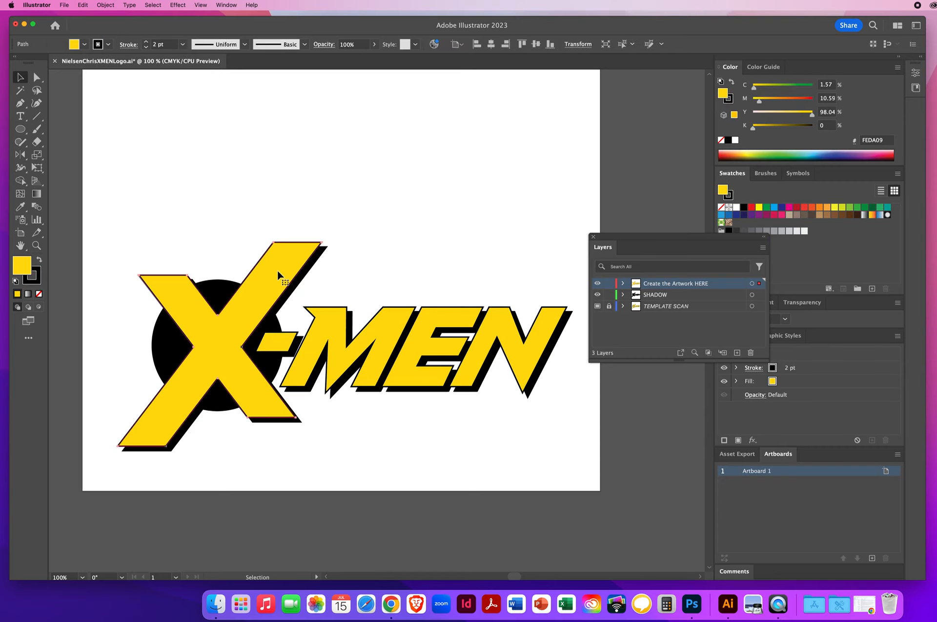
pyautogui.keyDown('shift'); pyautogui.click(280, 342); pyautogui.keyUp('shift')
pyautogui.keyDown('shift'); pyautogui.click(327, 318); pyautogui.keyUp('shift')
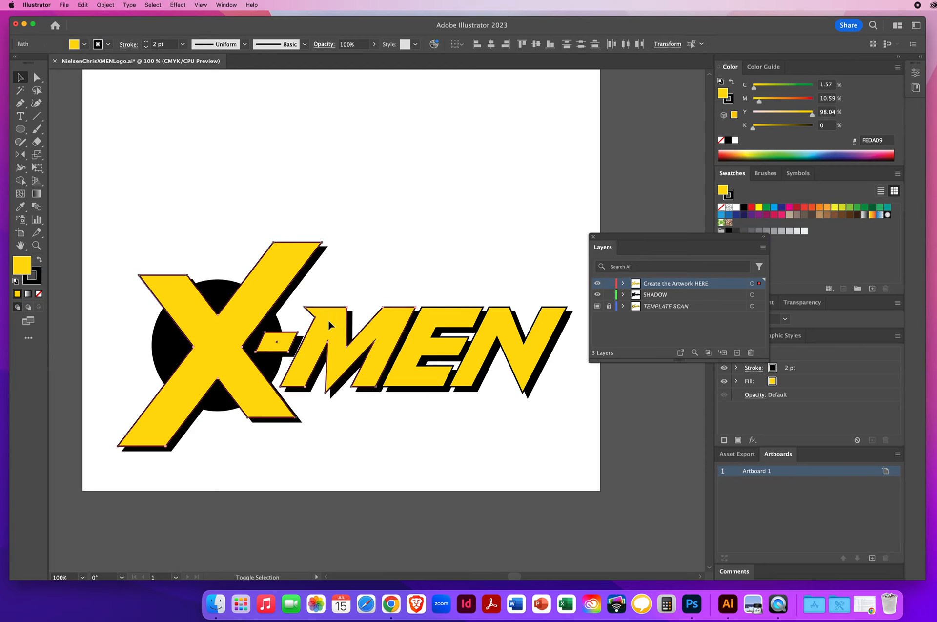
pyautogui.keyDown('shift'); pyautogui.click(430, 335); pyautogui.keyUp('shift')
pyautogui.keyDown('shift'); pyautogui.click(504, 330); pyautogui.keyUp('shift')
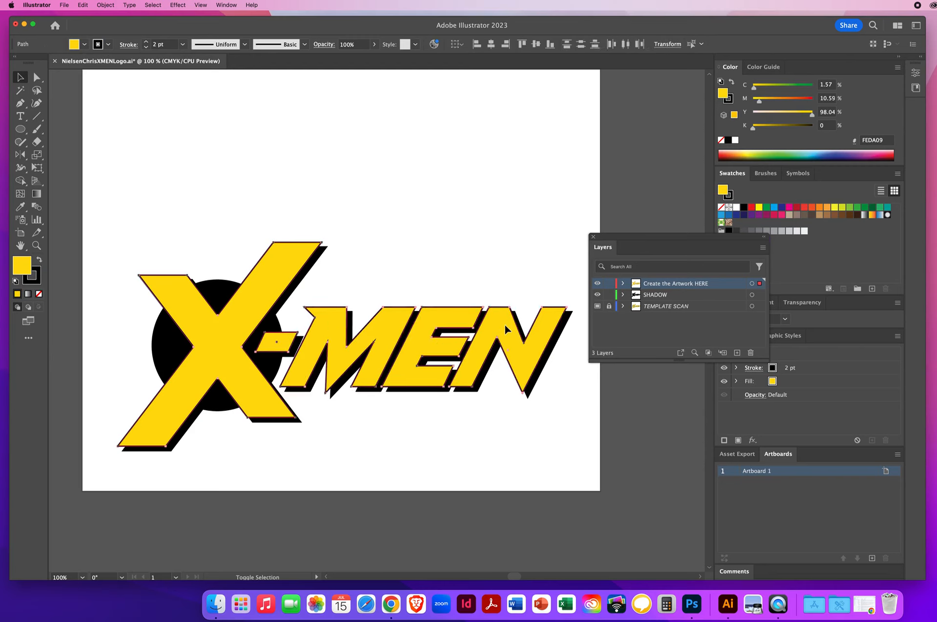
pyautogui.click(83, 5)
pyautogui.click(85, 61)
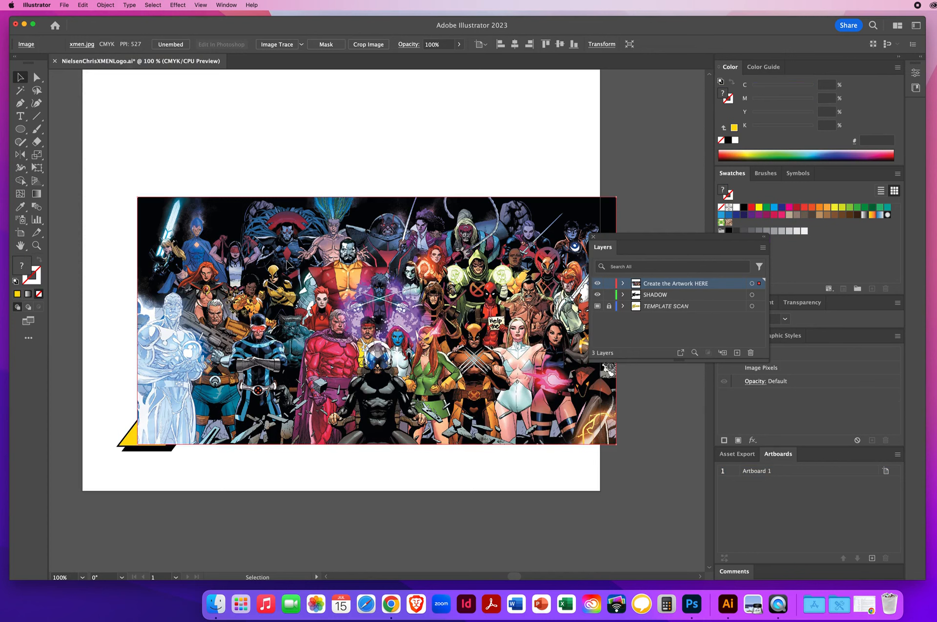
# Undo the paste and the cut of the team image, and clear the selection.
pyautogui.click(82, 5)
pyautogui.click(84, 18)
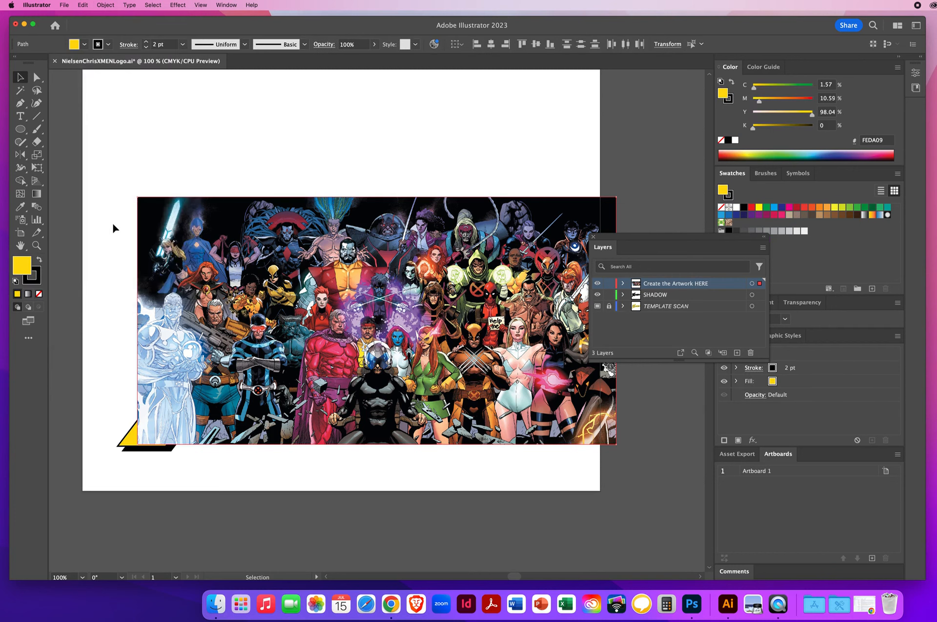
pyautogui.click(83, 5)
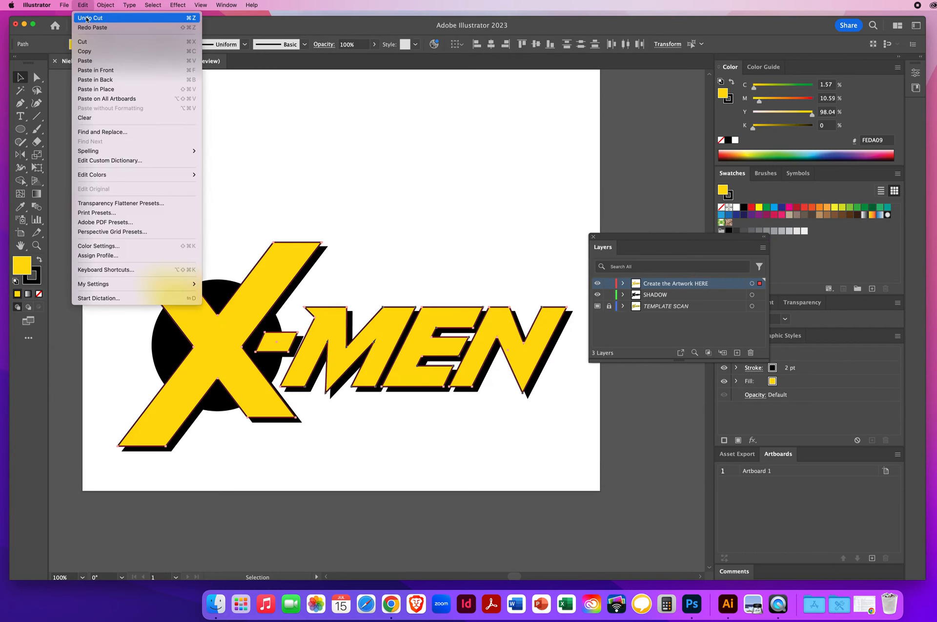
pyautogui.click(87, 19)
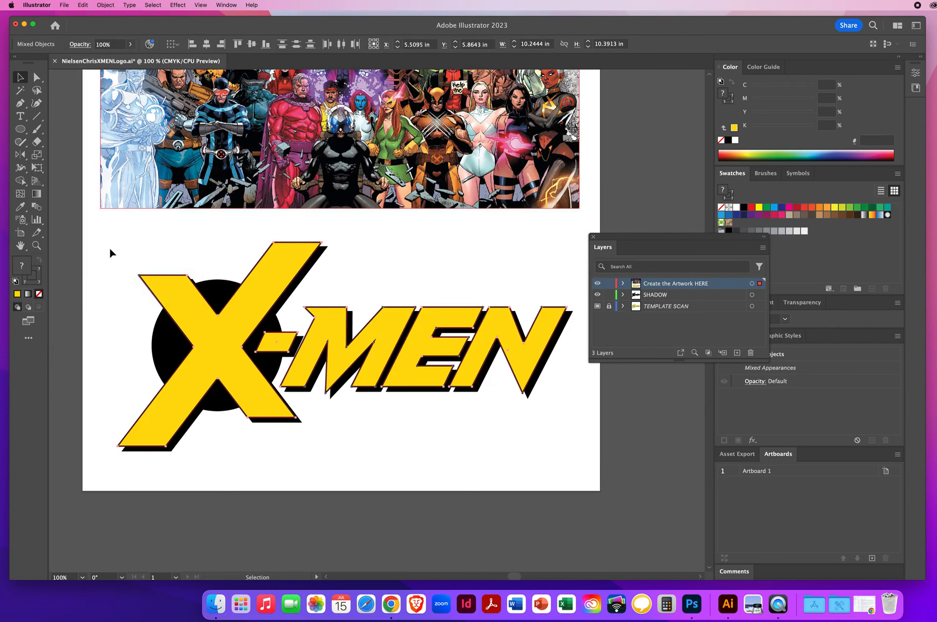
pyautogui.click(110, 249)
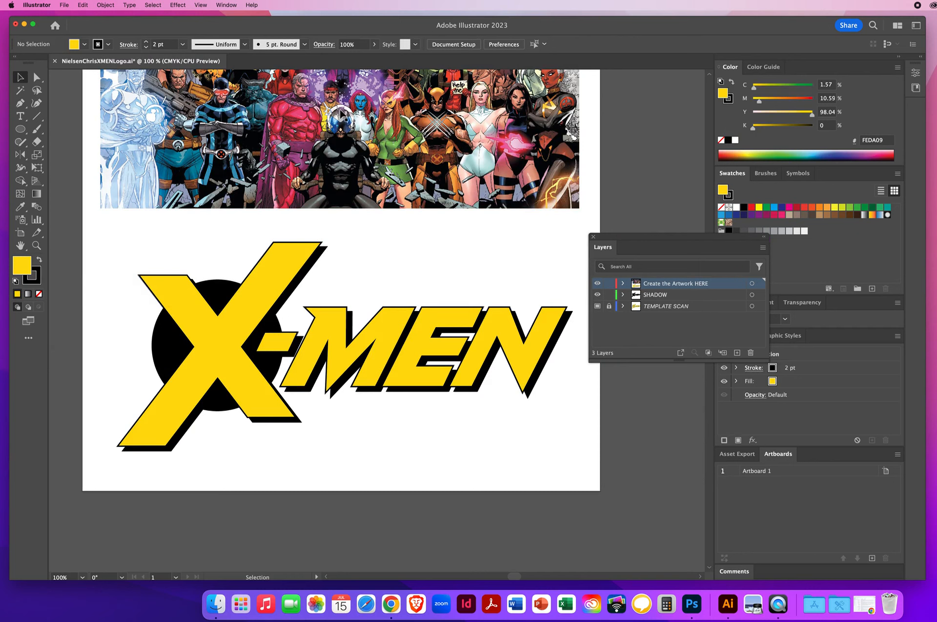
# Move the X-Men team image behind the yellow letters and try to make a clipping mask from the letters and image.
pyautogui.moveTo(343, 150); pyautogui.dragTo(348, 385)
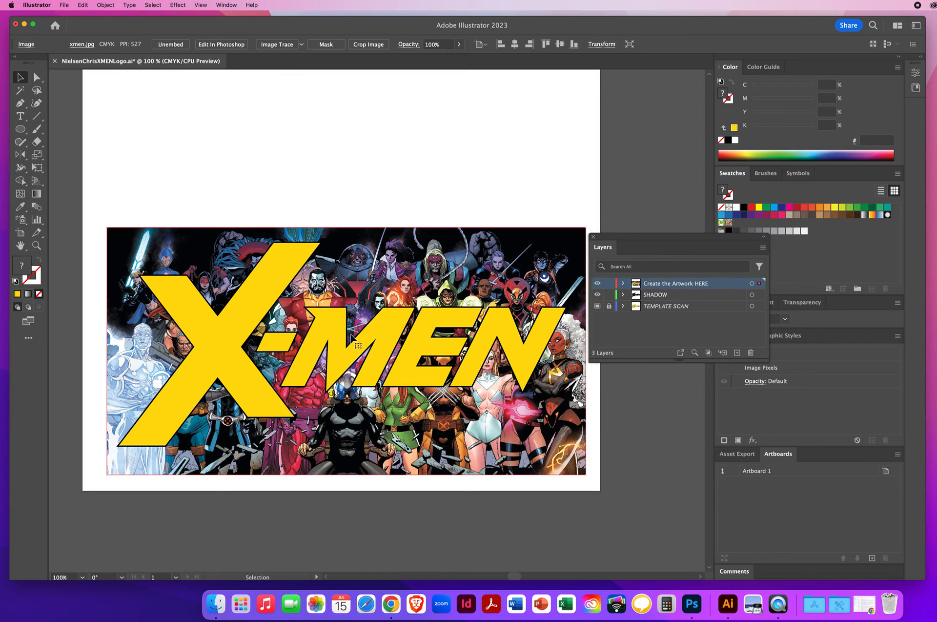
pyautogui.click(268, 272)
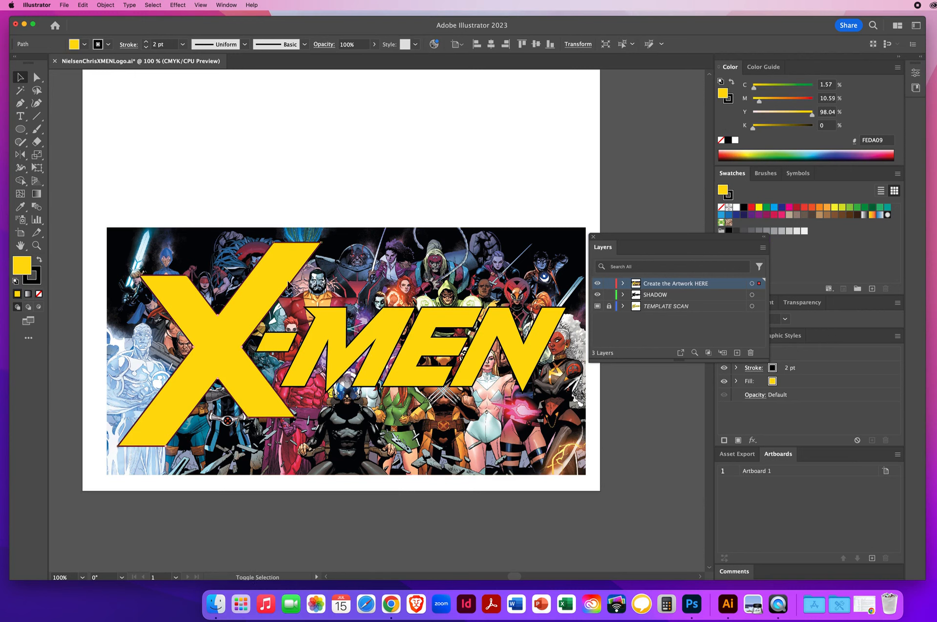
pyautogui.keyDown('shift'); pyautogui.click(278, 345); pyautogui.keyUp('shift')
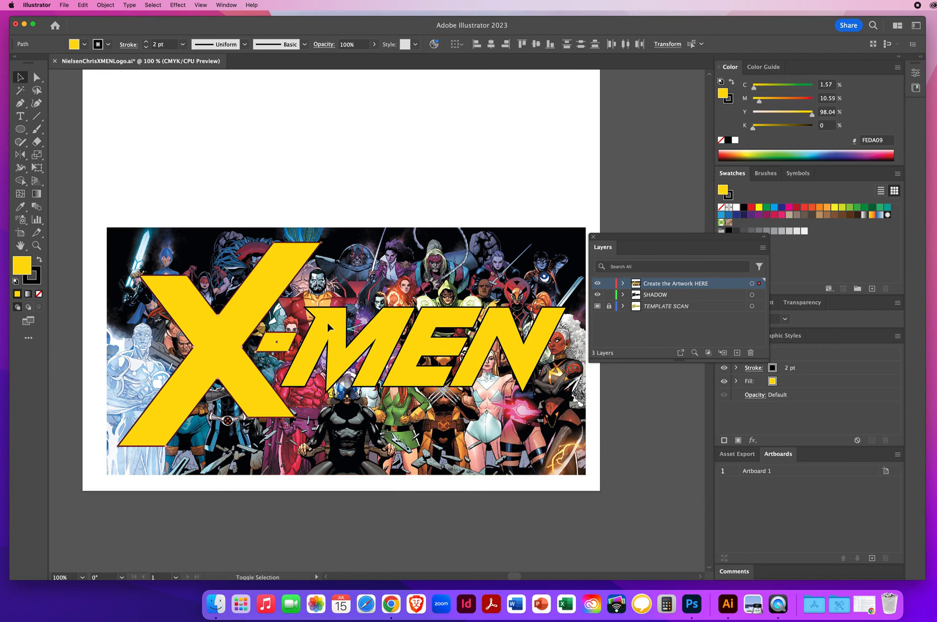
pyautogui.keyDown('shift'); pyautogui.click(502, 328); pyautogui.keyUp('shift')
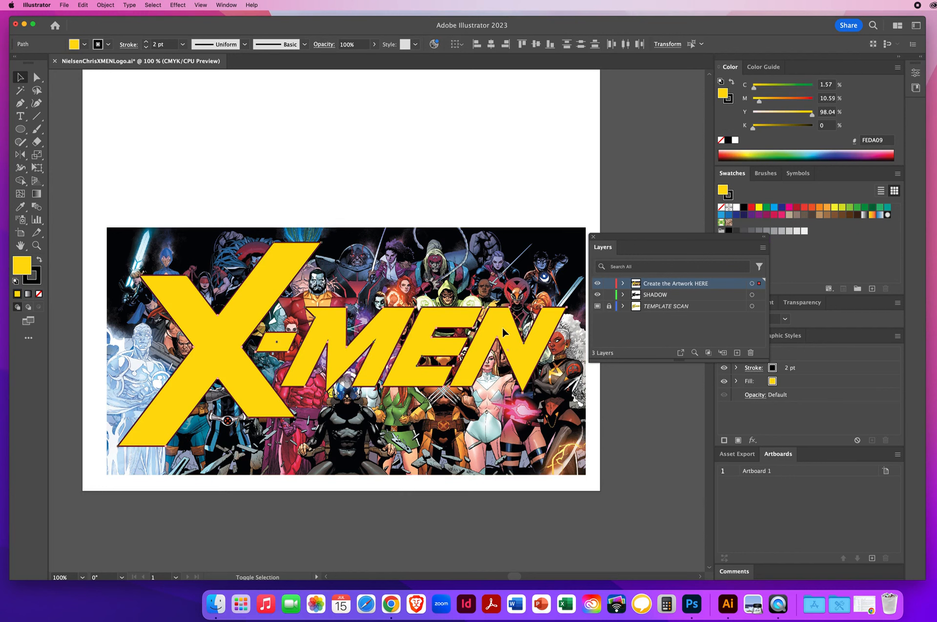
pyautogui.keyDown('shift'); pyautogui.click(501, 239); pyautogui.keyUp('shift')
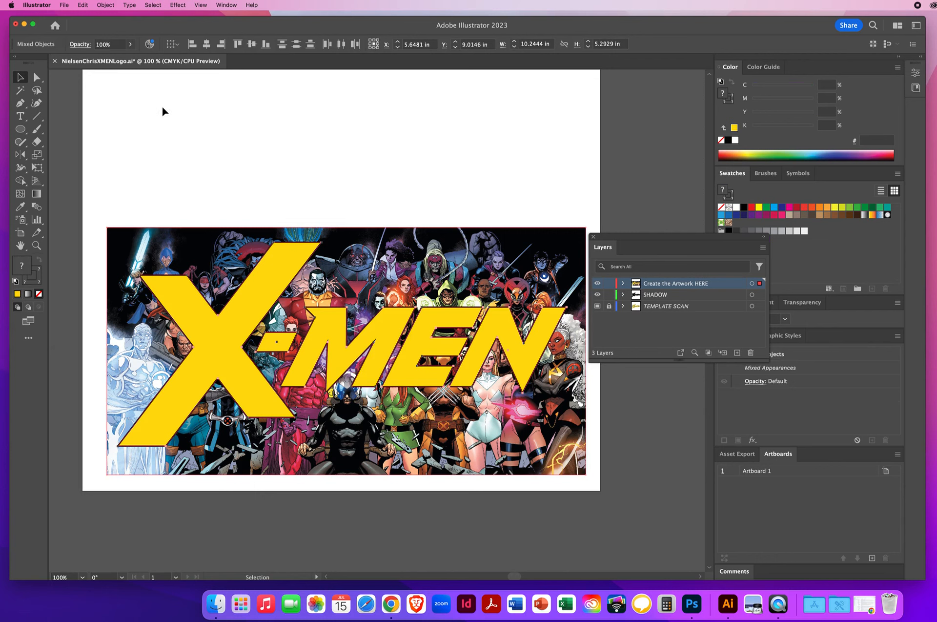
pyautogui.click(105, 6)
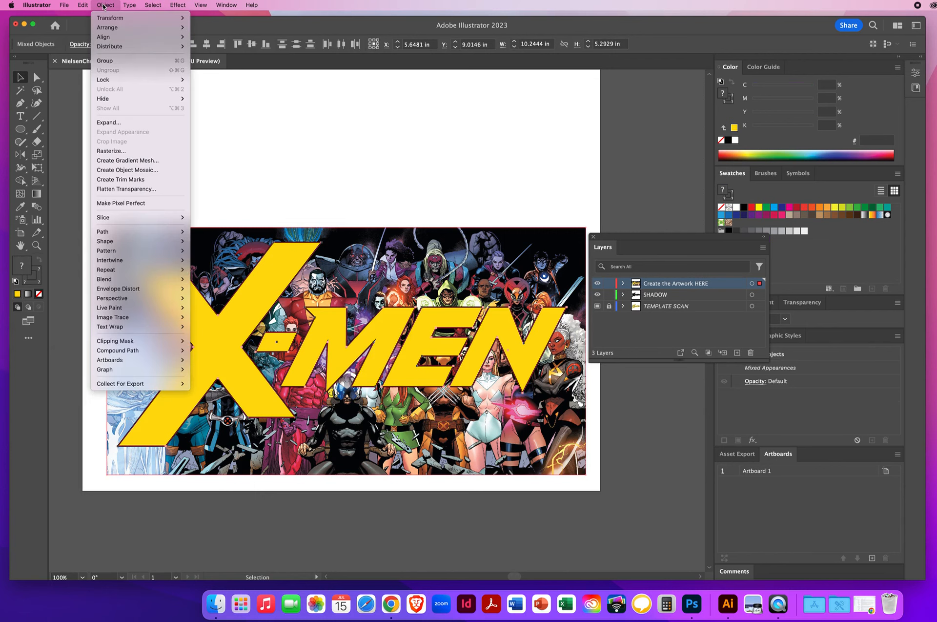
pyautogui.moveTo(146, 345)
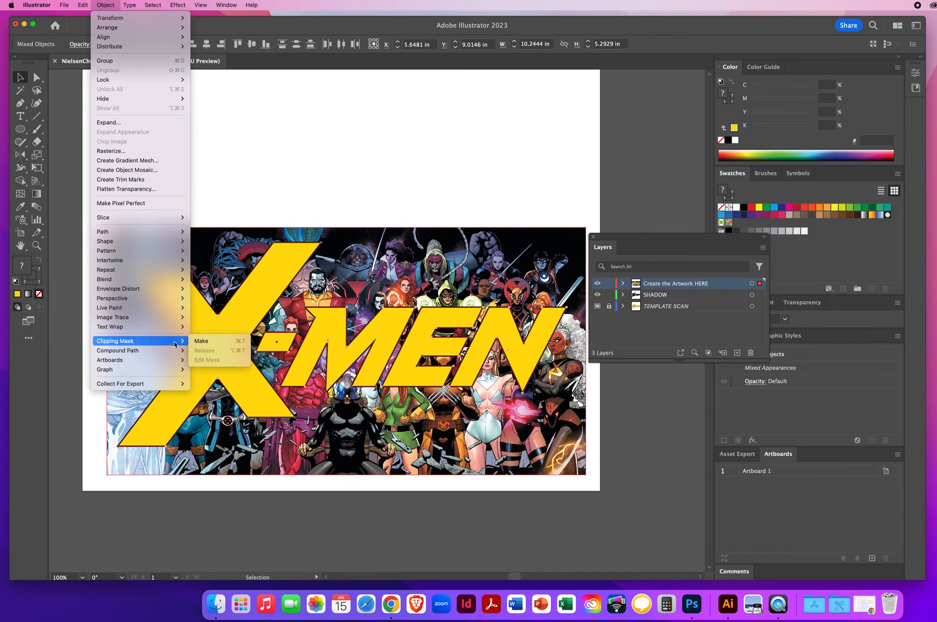
pyautogui.click(203, 342)
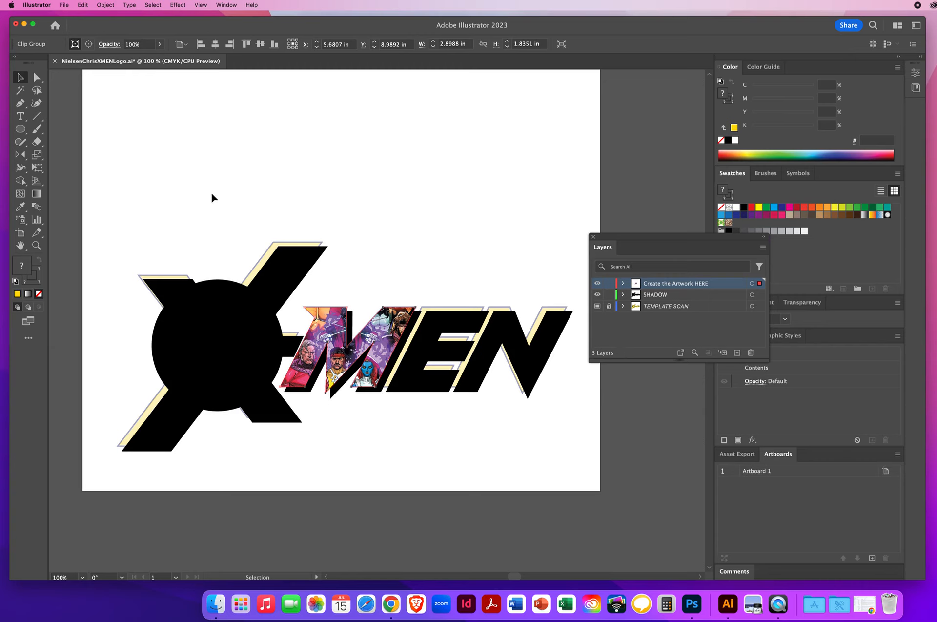
# Undo the clipping mask and move the X-Men team image back above the logo, clearing the selection.
pyautogui.click(105, 5)
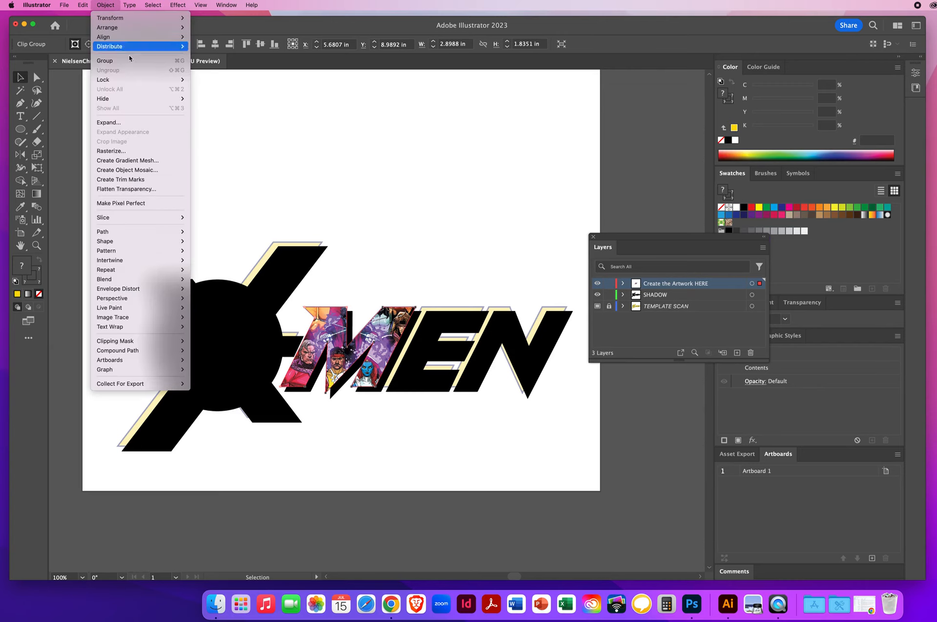
pyautogui.moveTo(140, 344)
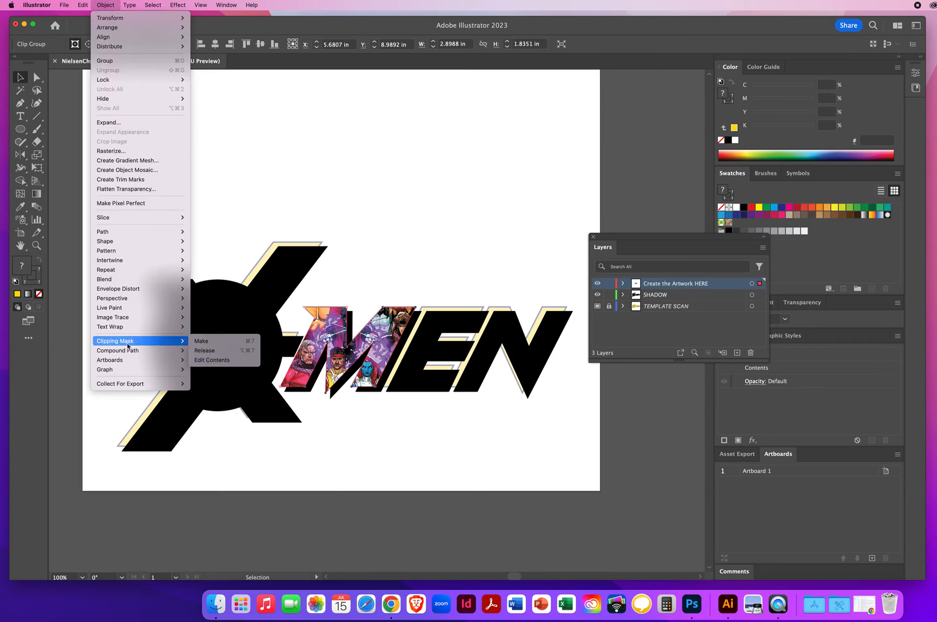
pyautogui.click(358, 206)
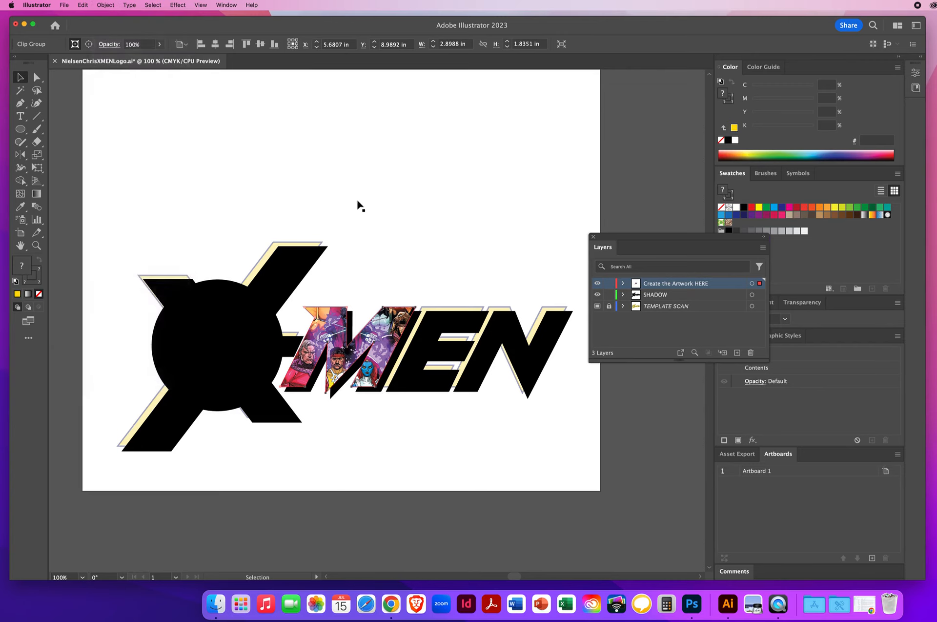
pyautogui.click(83, 5)
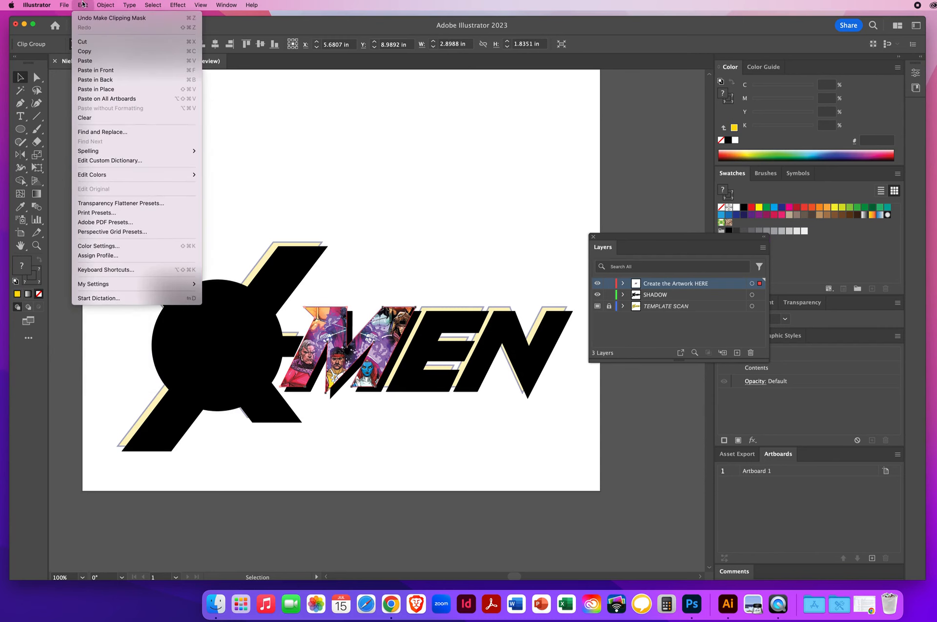
pyautogui.click(84, 19)
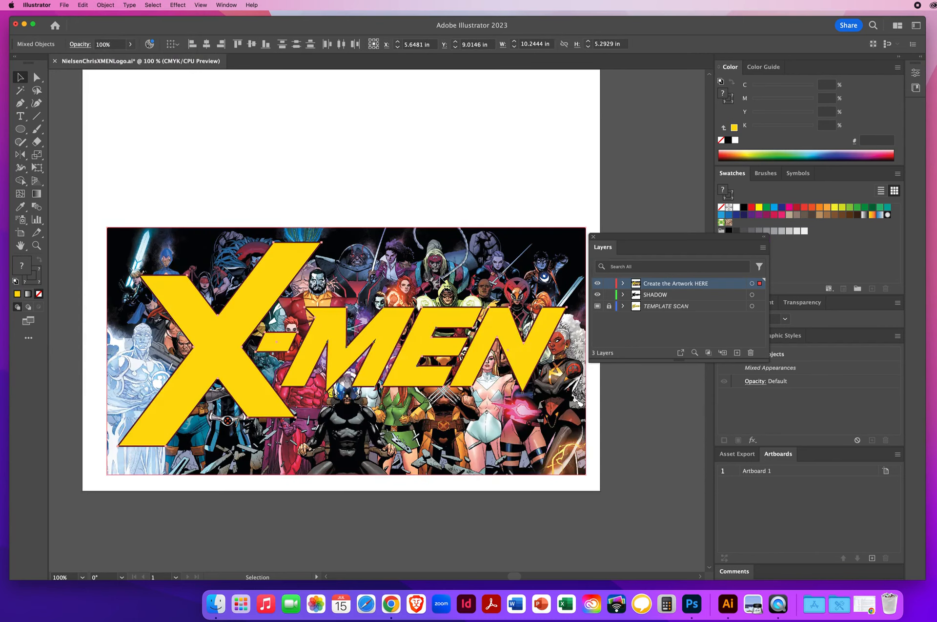
pyautogui.click(384, 213)
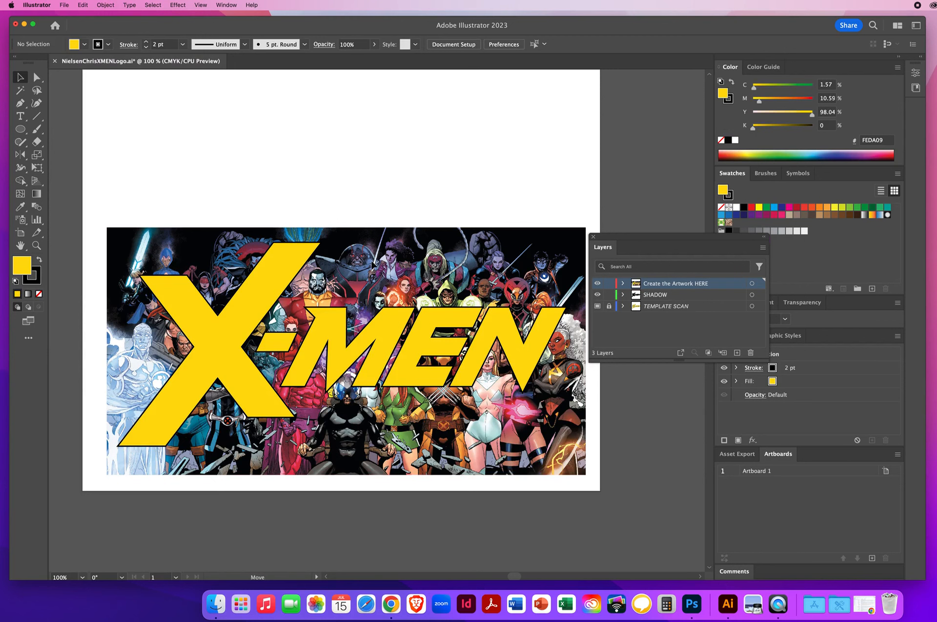
pyautogui.moveTo(404, 402); pyautogui.dragTo(400, 193)
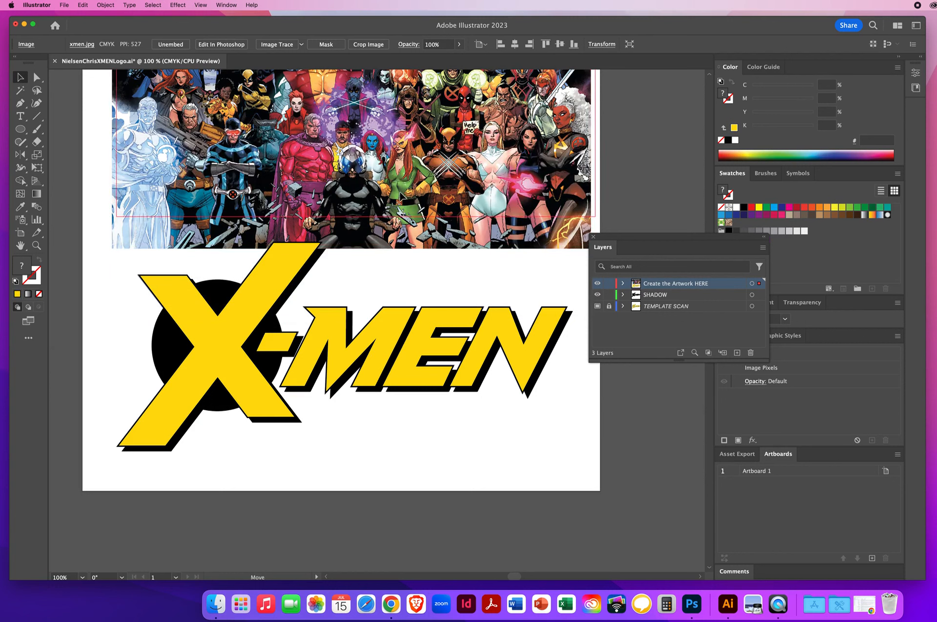
pyautogui.click(390, 259)
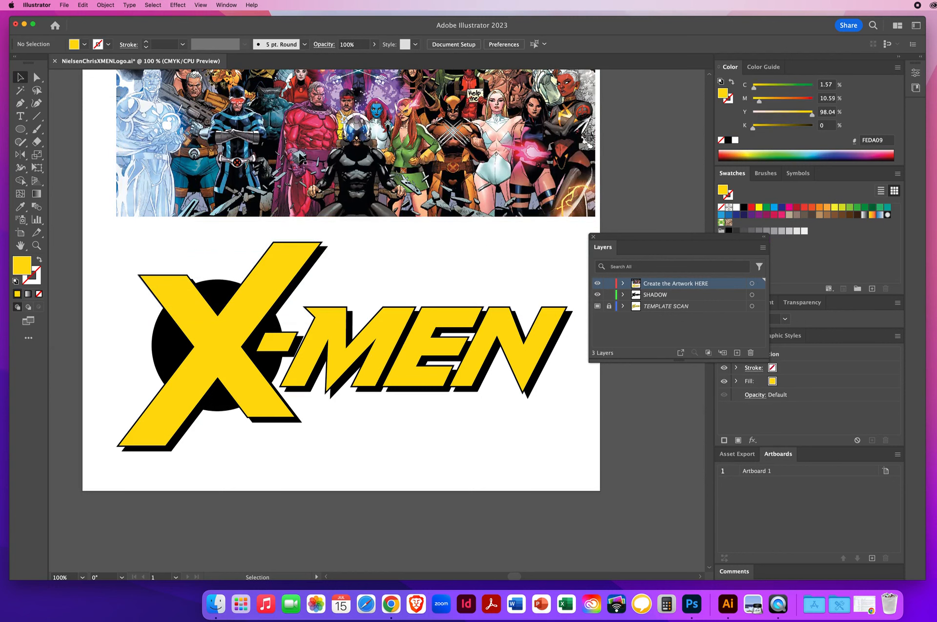
# Examine whether the yellow X, hyphen, M, E, N and the team image are separate objects by selecting them individually.
pyautogui.click(257, 306)
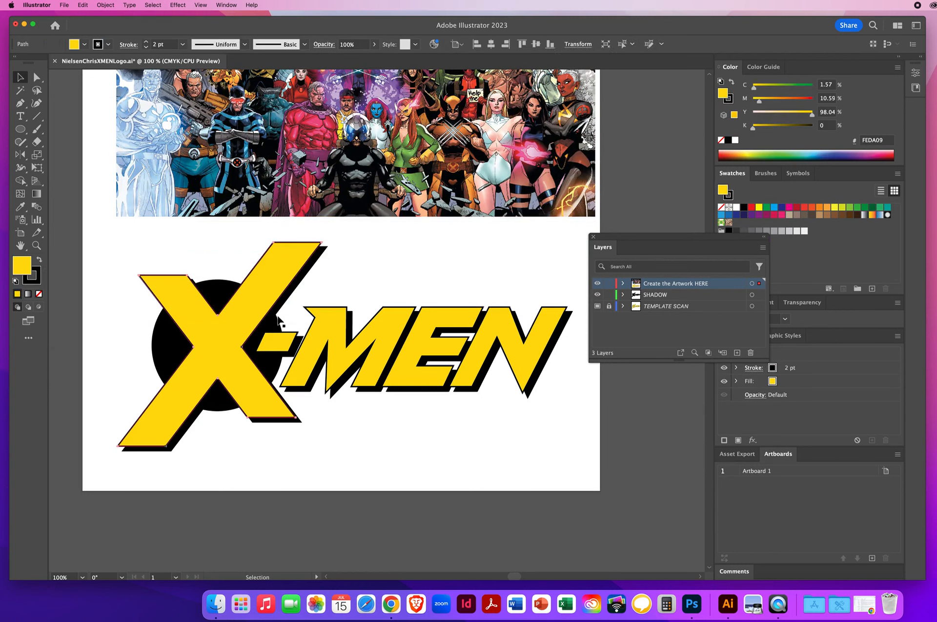
pyautogui.click(281, 345)
pyautogui.click(328, 340)
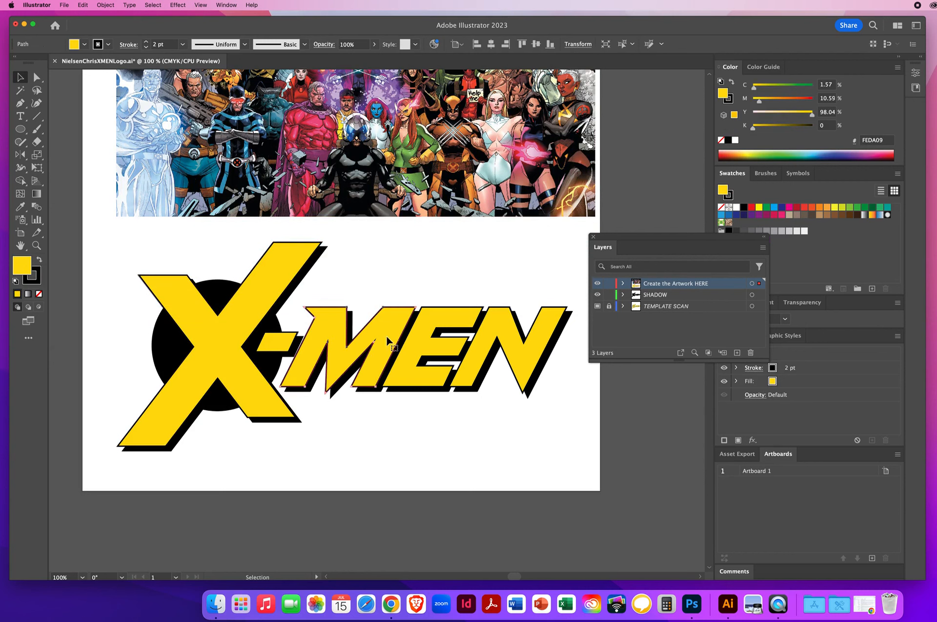
pyautogui.click(421, 341)
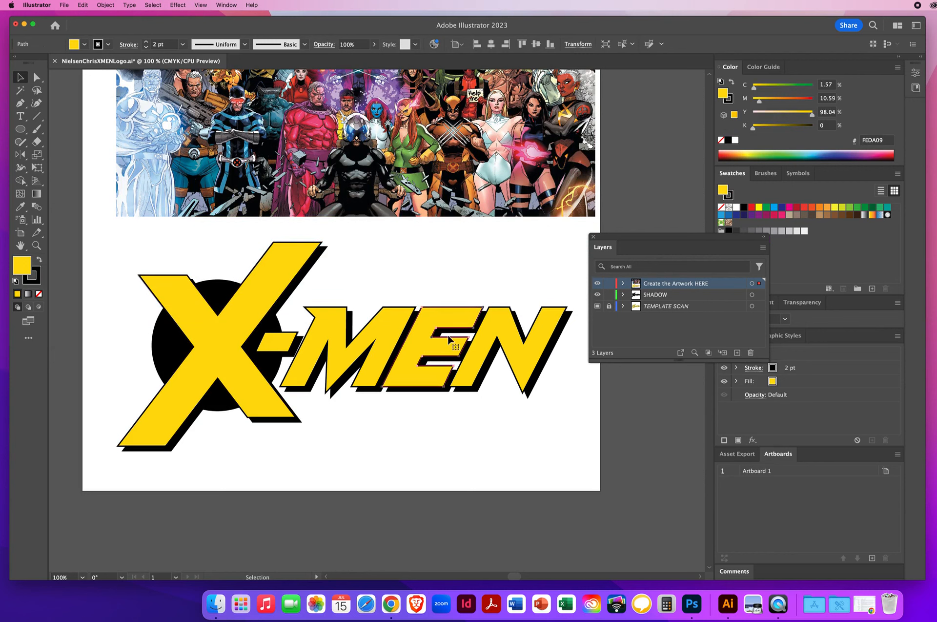
pyautogui.click(495, 332)
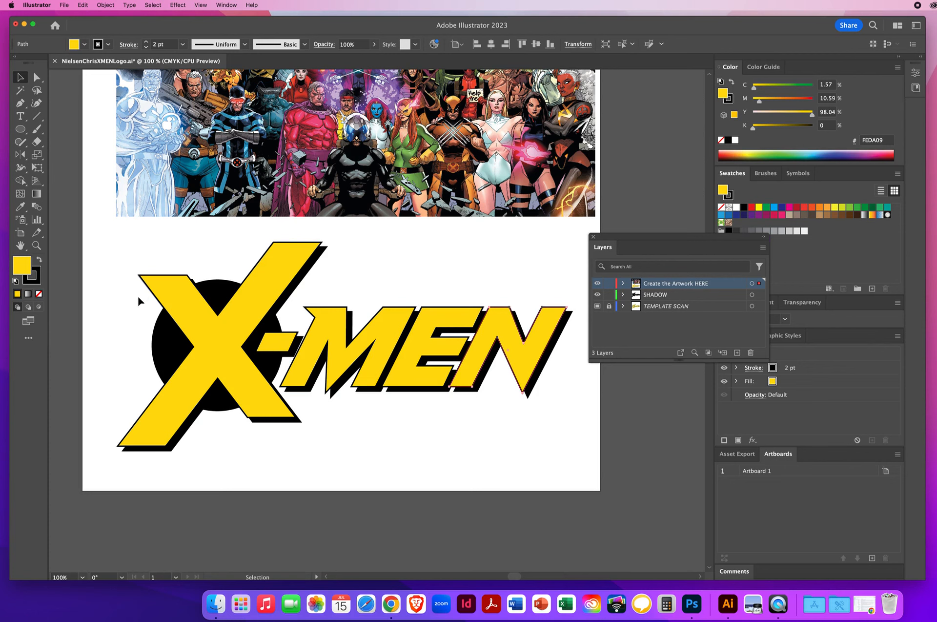
pyautogui.click(430, 279)
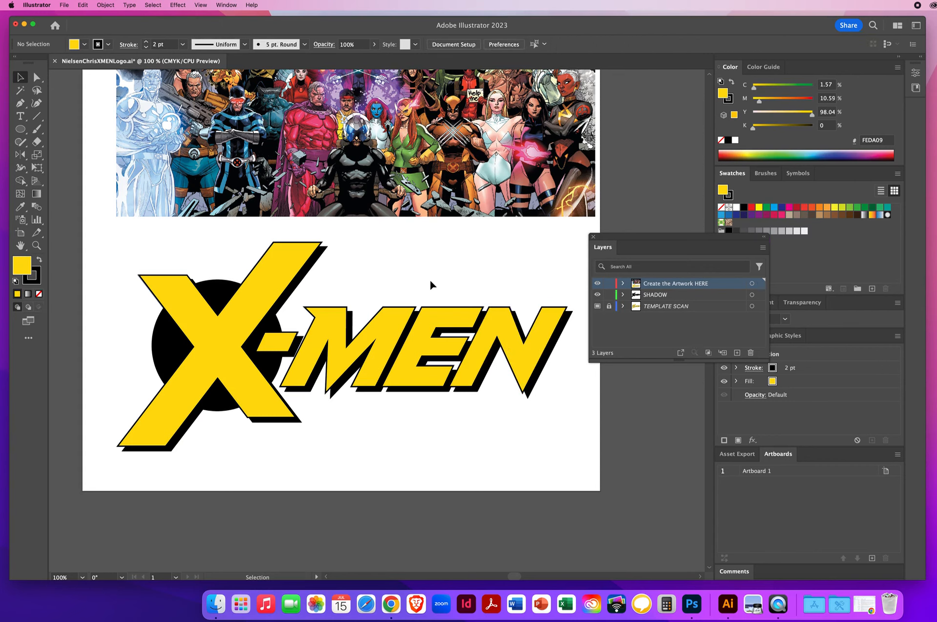
pyautogui.click(305, 134)
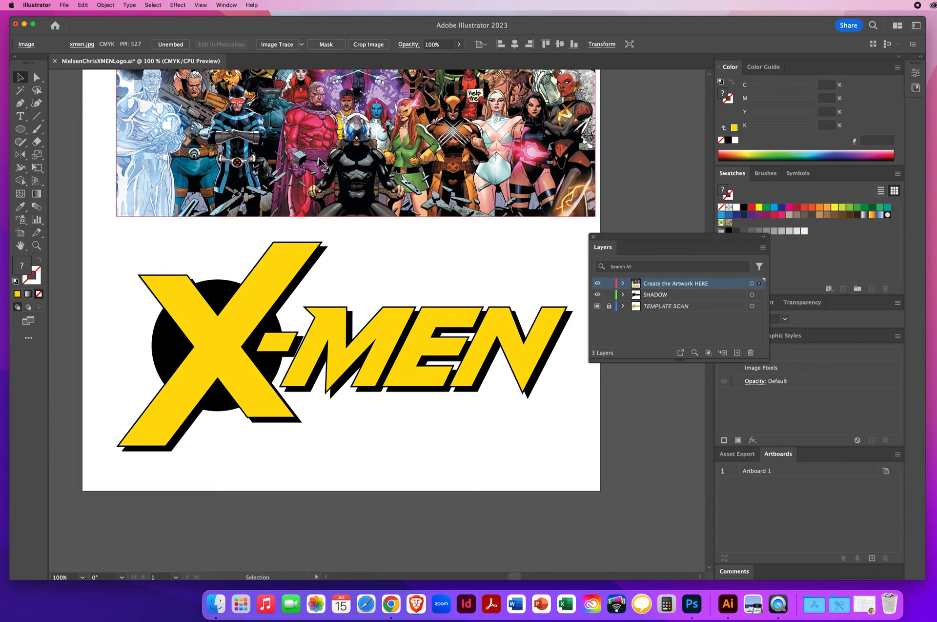
pyautogui.click(257, 306)
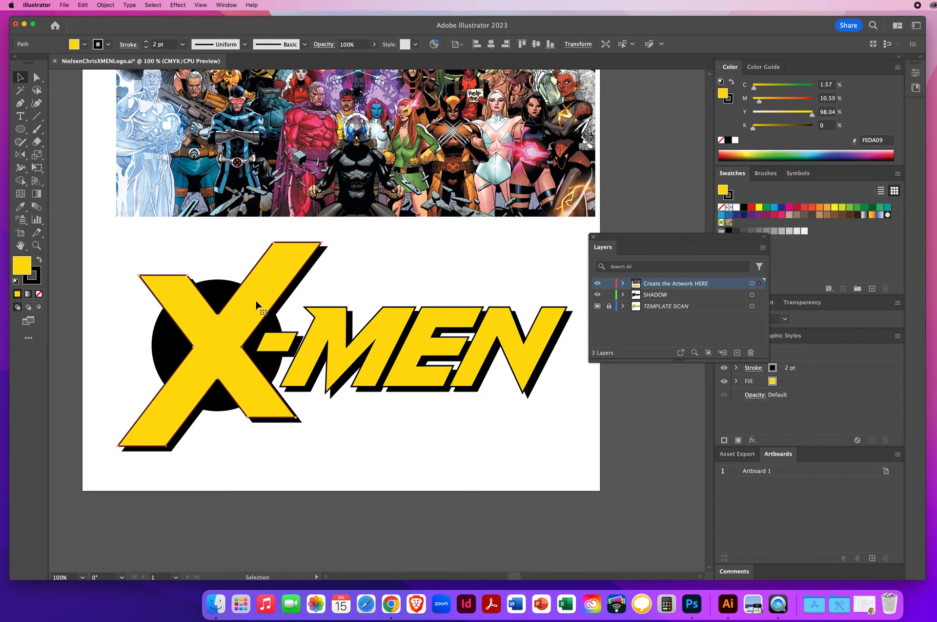
pyautogui.click(369, 271)
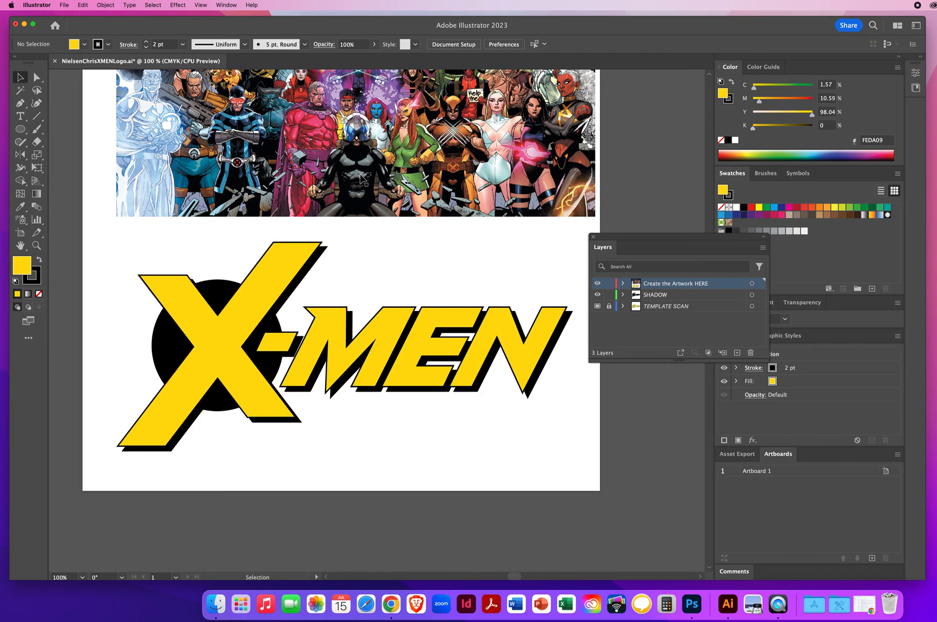
pyautogui.click(347, 336)
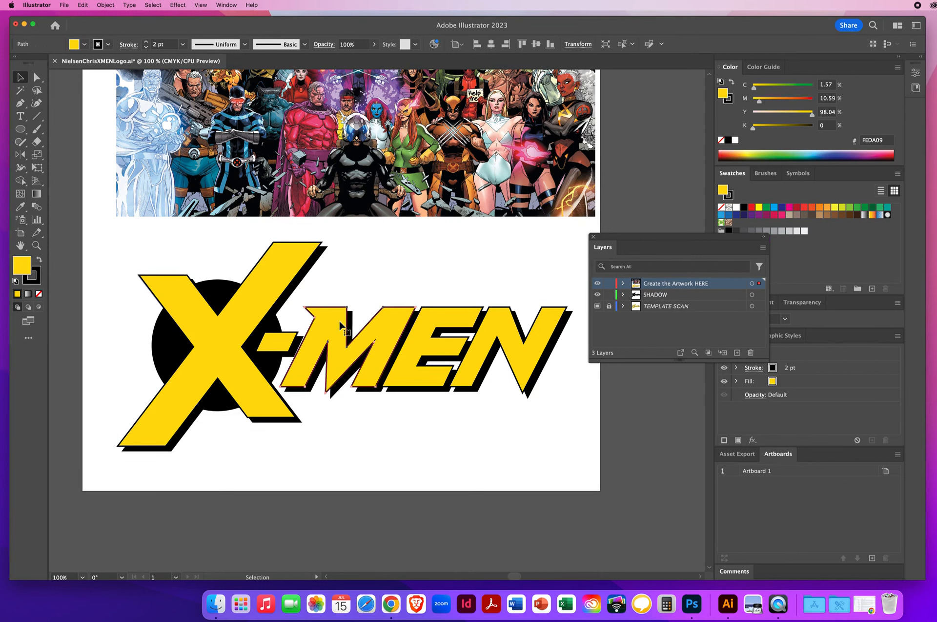
pyautogui.click(349, 265)
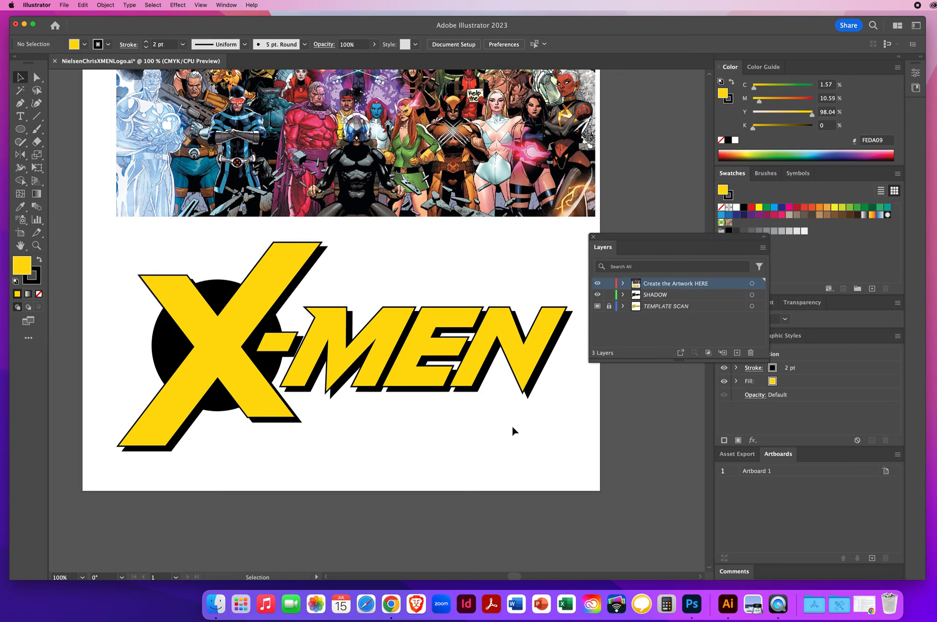
# Select every shape with the same fill color as the yellow X, combine them into one compound path, and deselect.
pyautogui.click(271, 264)
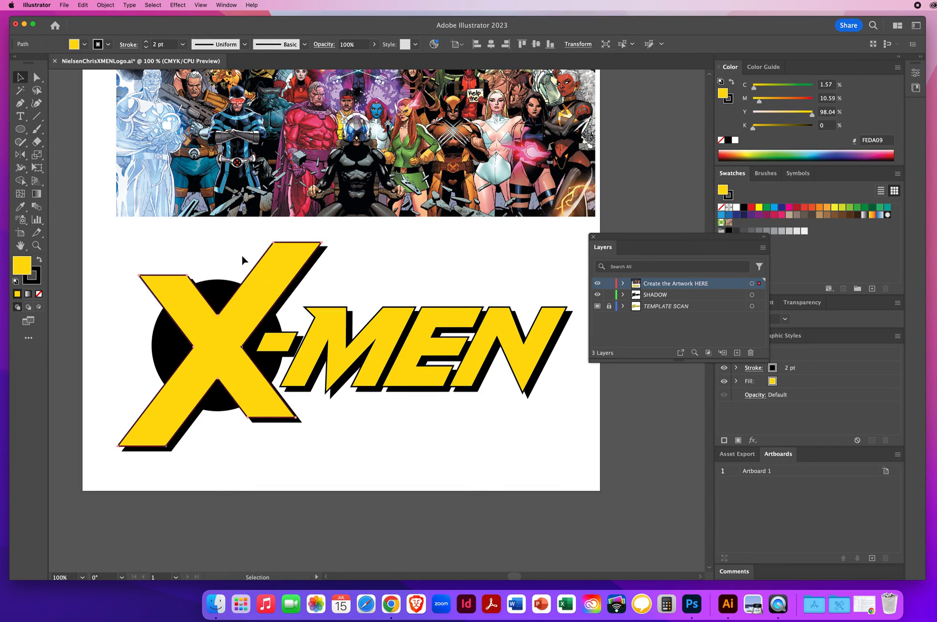
pyautogui.click(152, 5)
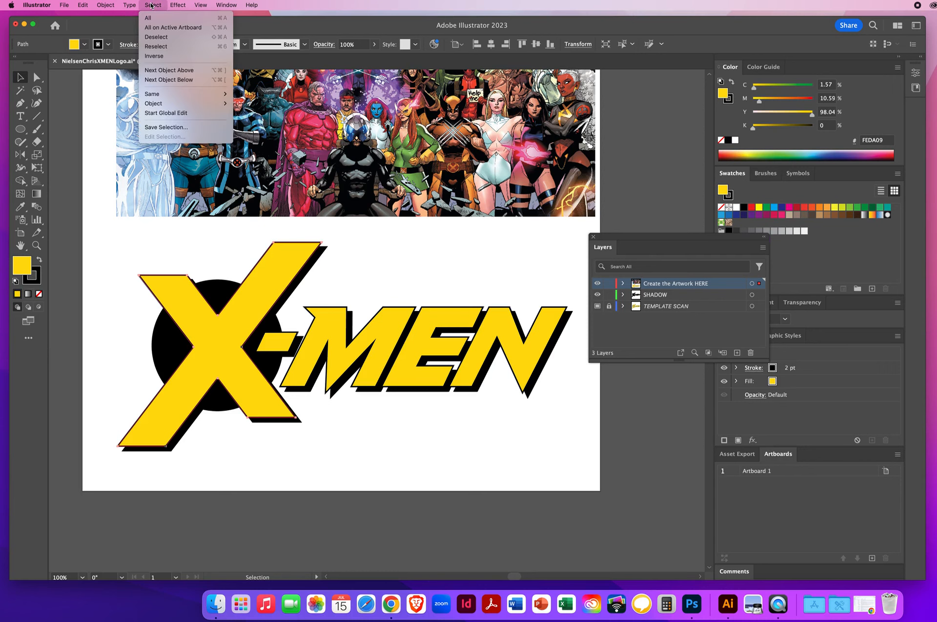
pyautogui.moveTo(158, 97)
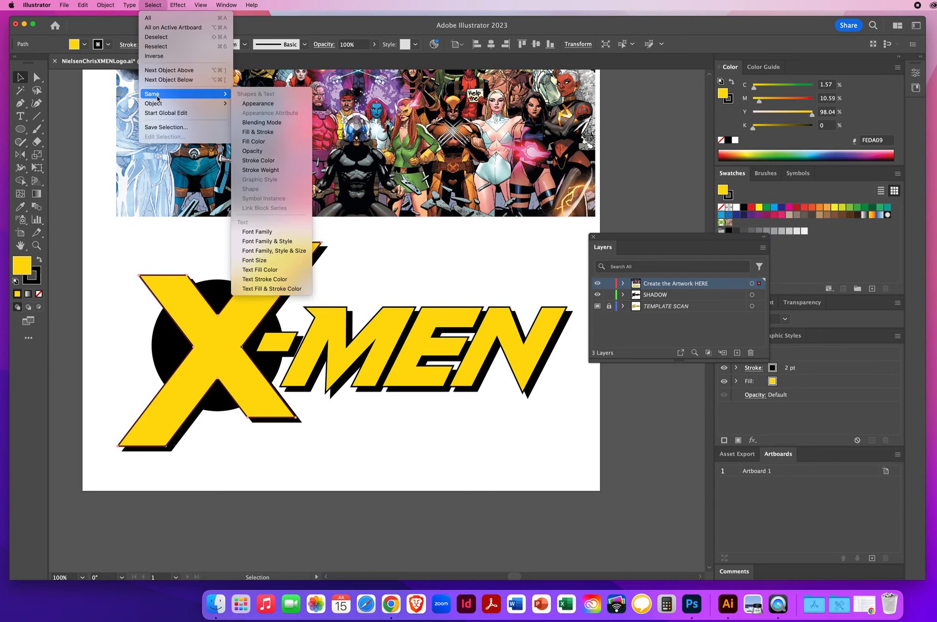
pyautogui.click(267, 142)
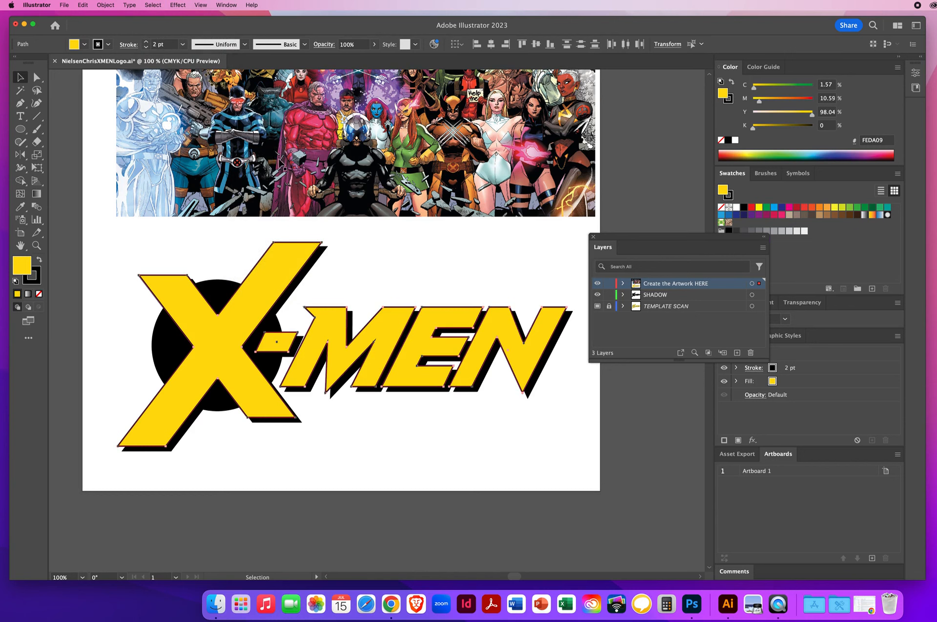
pyautogui.click(105, 4)
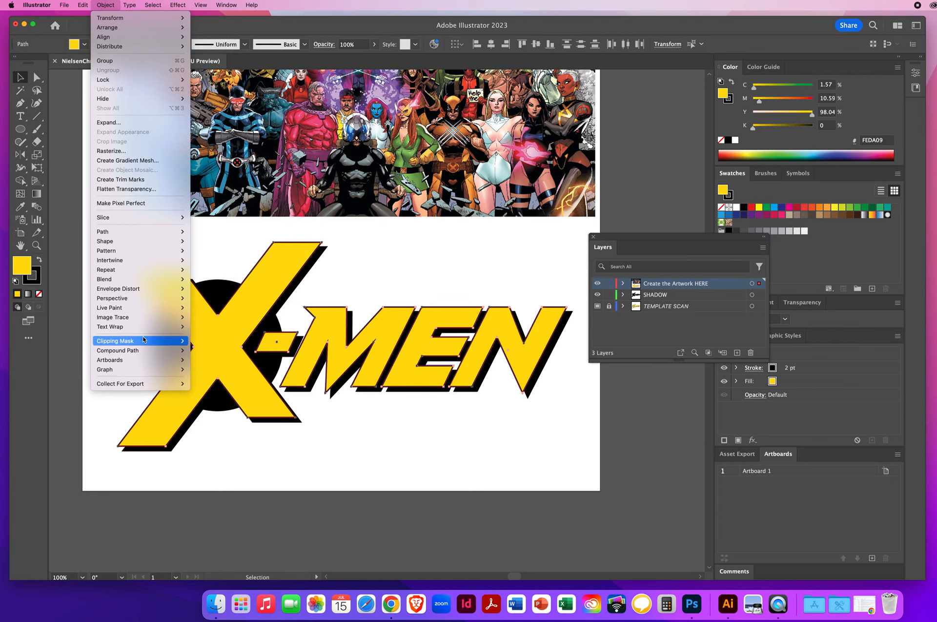
pyautogui.moveTo(132, 351)
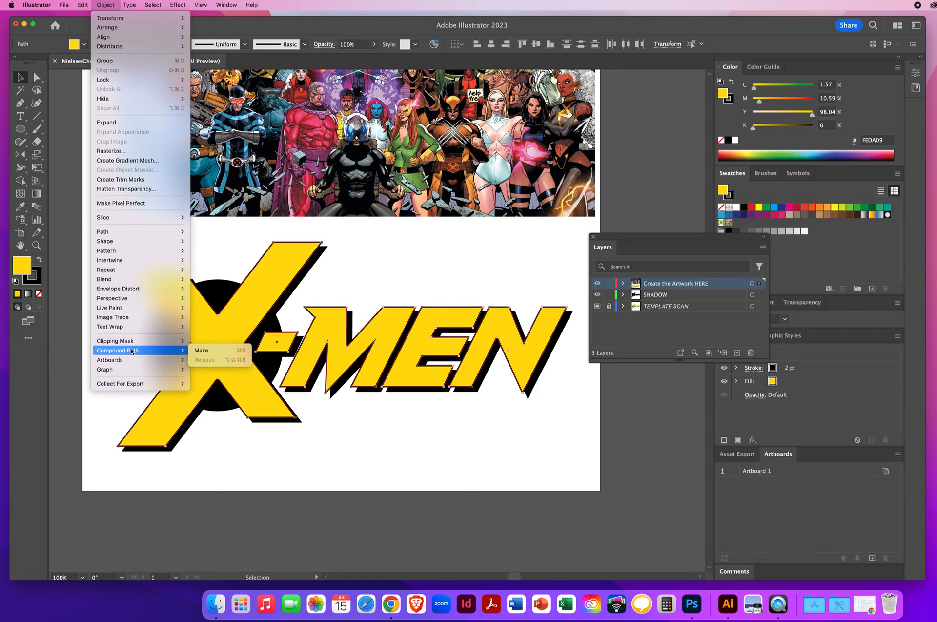
pyautogui.click(206, 351)
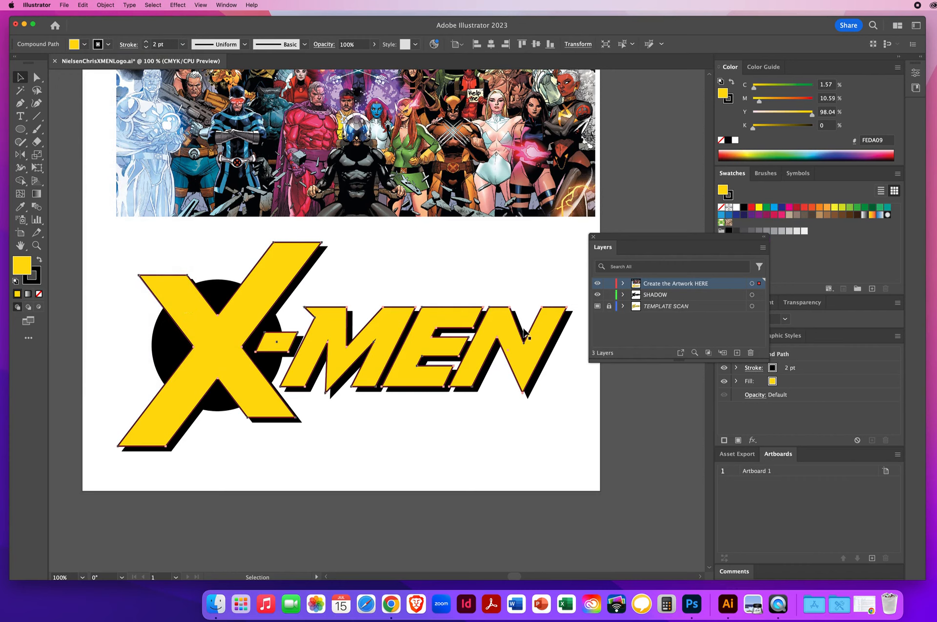
pyautogui.click(401, 243)
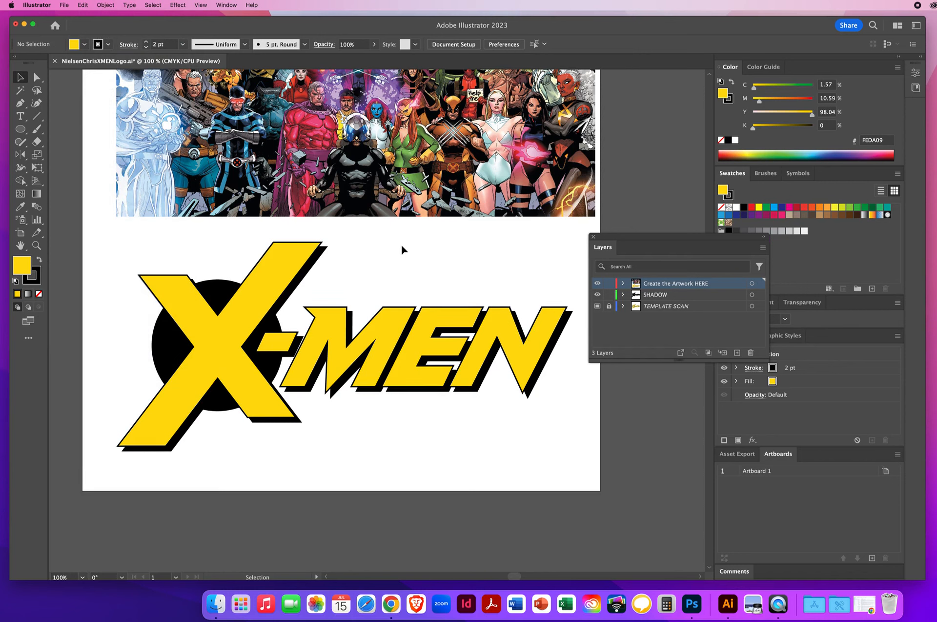
pyautogui.click(106, 5)
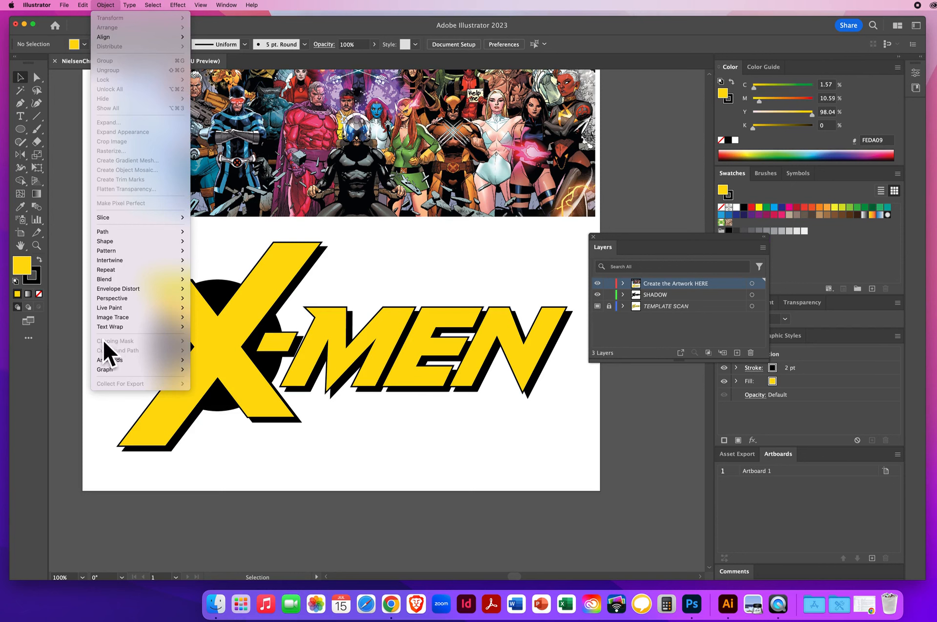
# Select the yellow letters' compound path, switch to Draw Inside mode, and clear the selection.
pyautogui.click(346, 267)
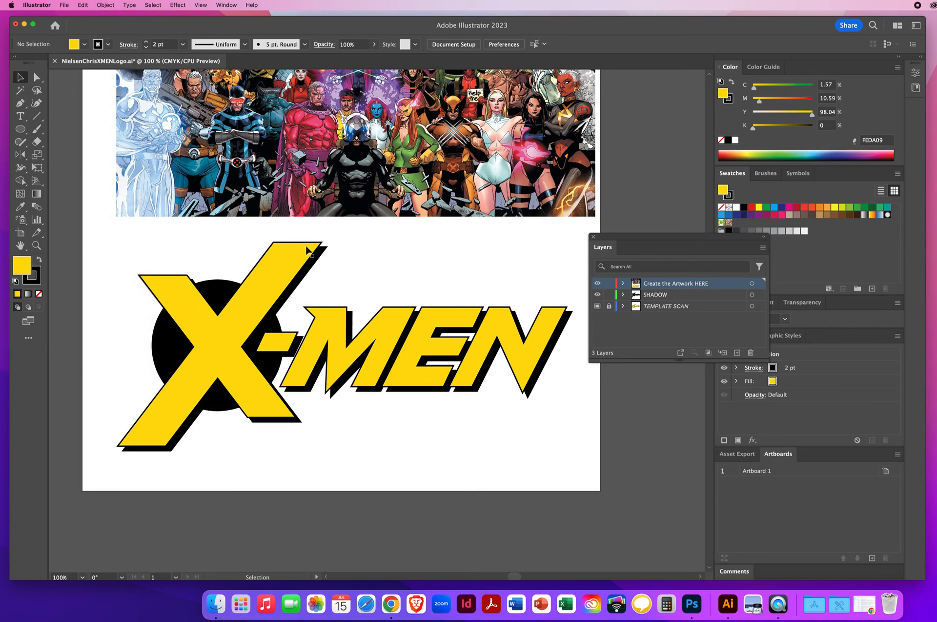
pyautogui.click(281, 264)
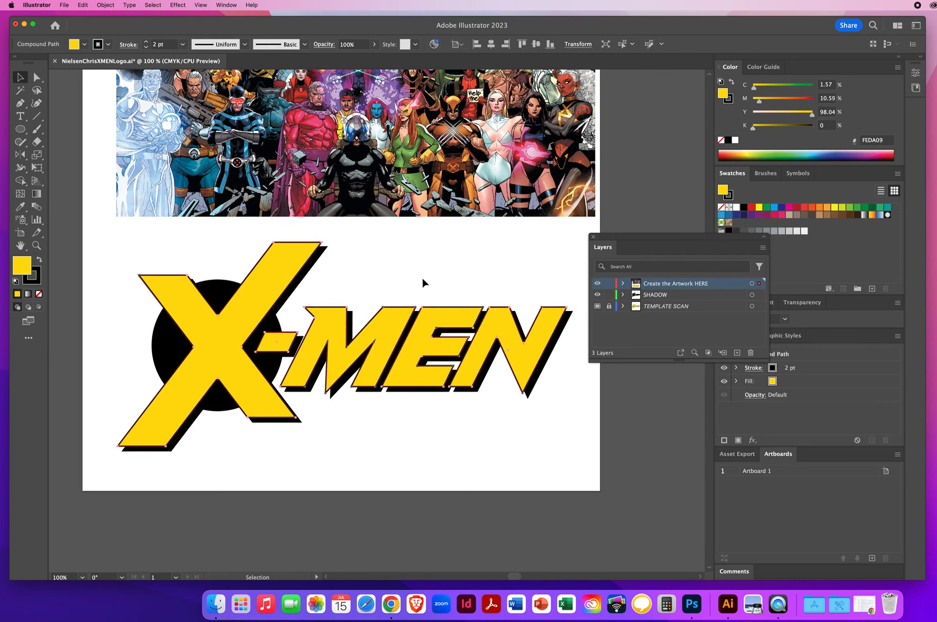
pyautogui.click(39, 308)
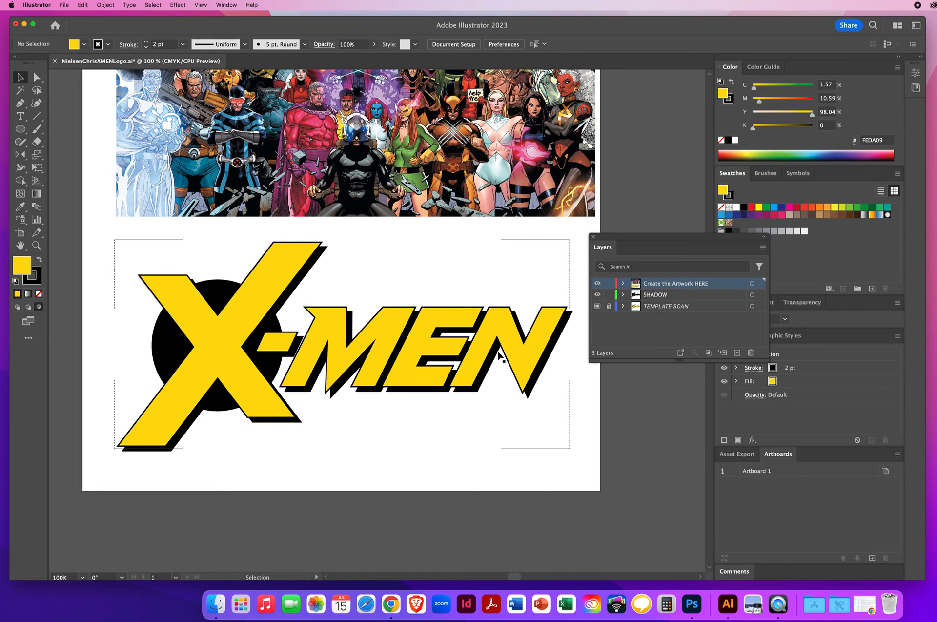
# Cut the X-Men team image, paste it inside the logo's letters, and deselect it.
pyautogui.click(318, 130)
pyautogui.click(83, 5)
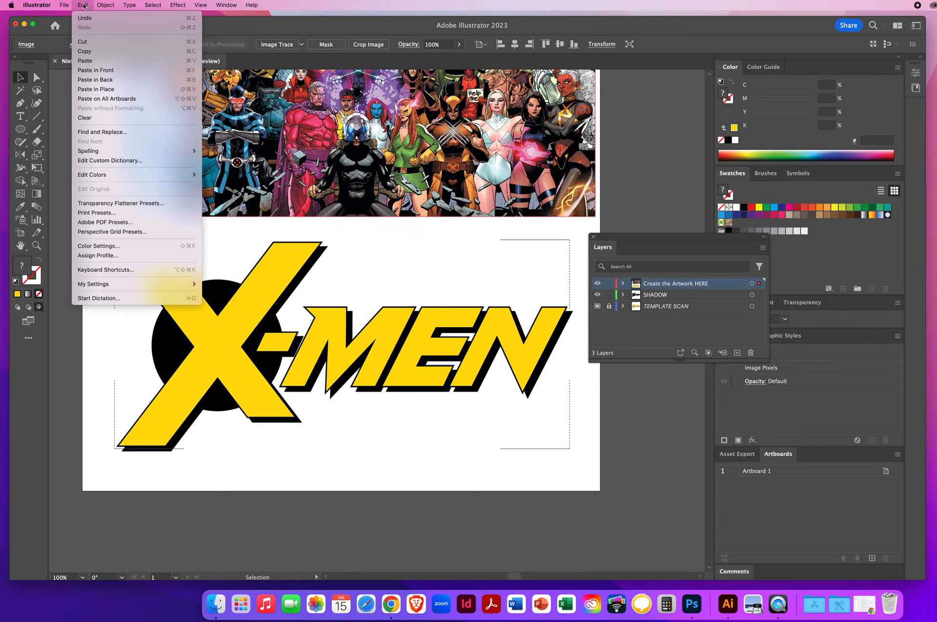
pyautogui.click(85, 42)
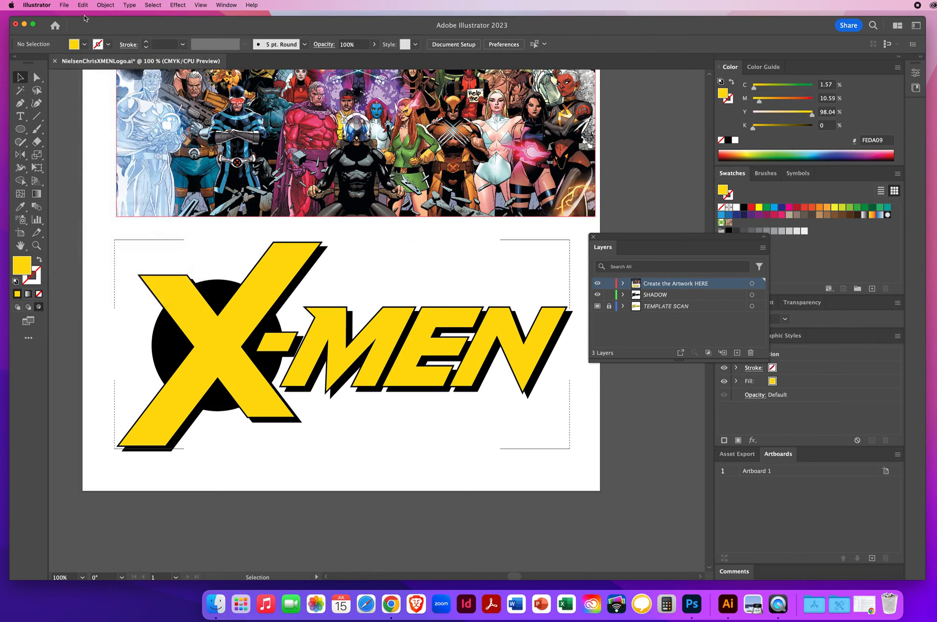
pyautogui.click(83, 4)
pyautogui.click(86, 61)
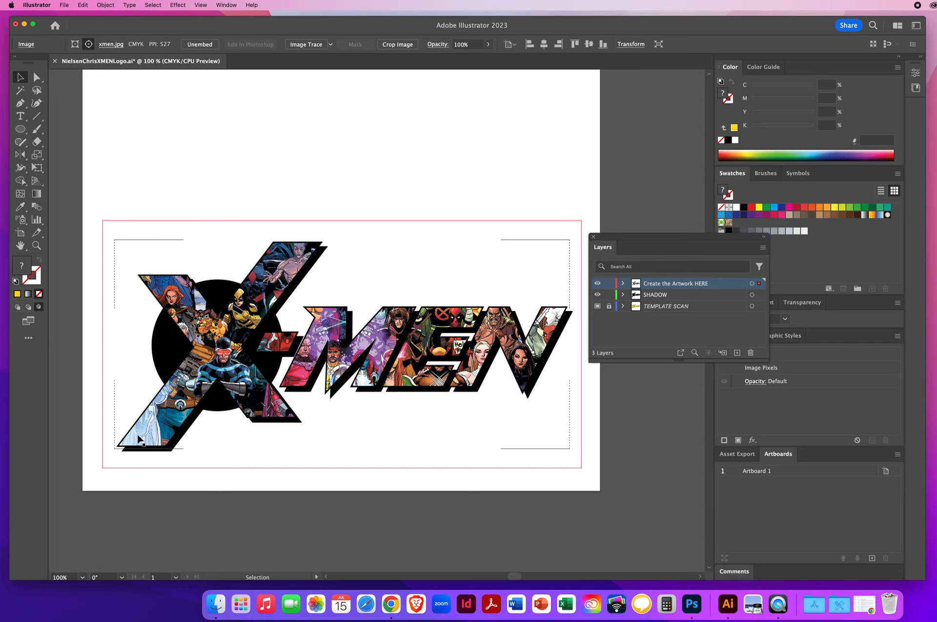
pyautogui.click(206, 145)
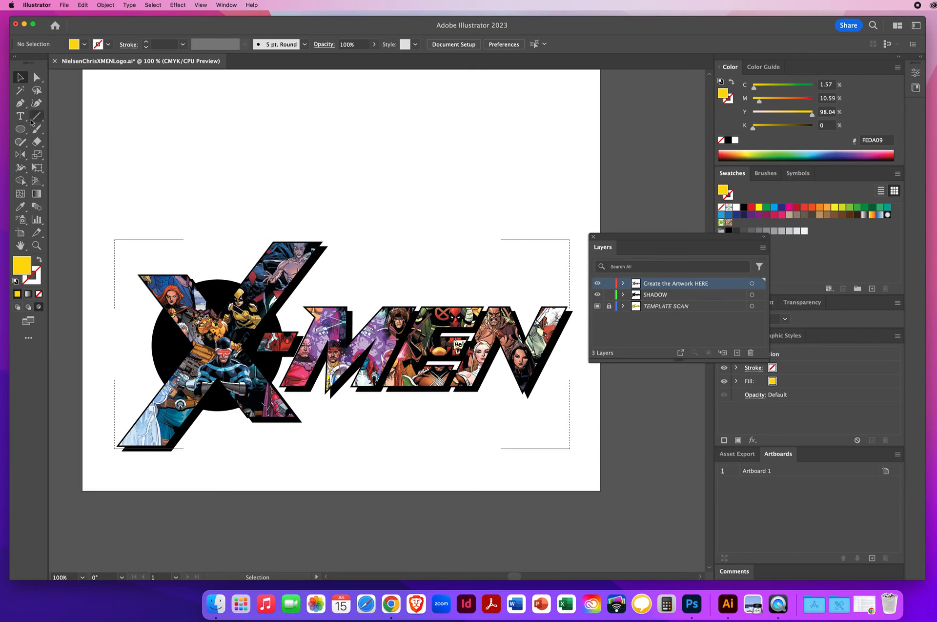
# Try drawing an ellipse about 2.88 by 2.04 in above the logo in Draw Inside mode, and delete it.
pyautogui.click(20, 129)
pyautogui.moveTo(150, 102); pyautogui.dragTo(284, 197)
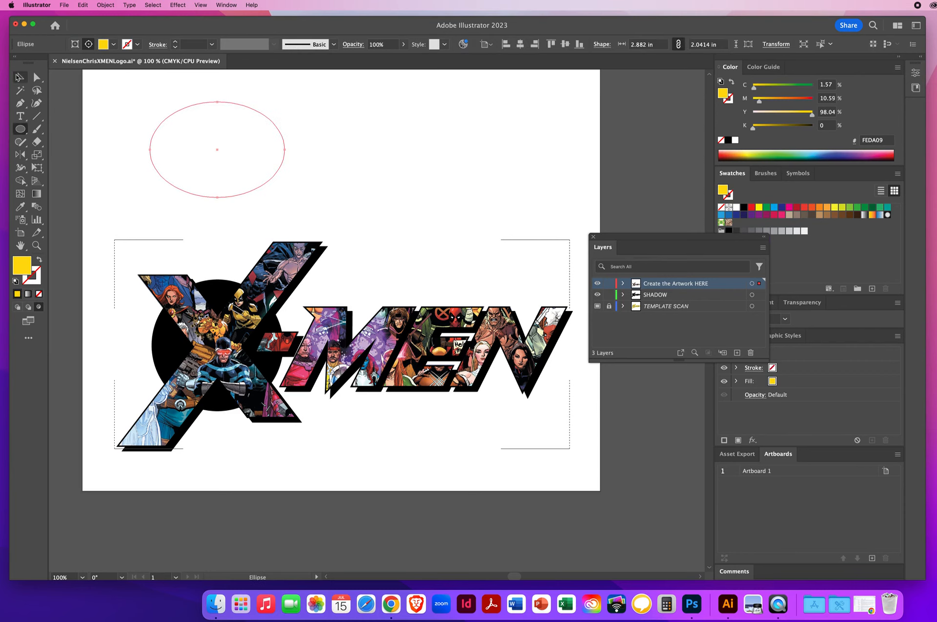
pyautogui.click(20, 77)
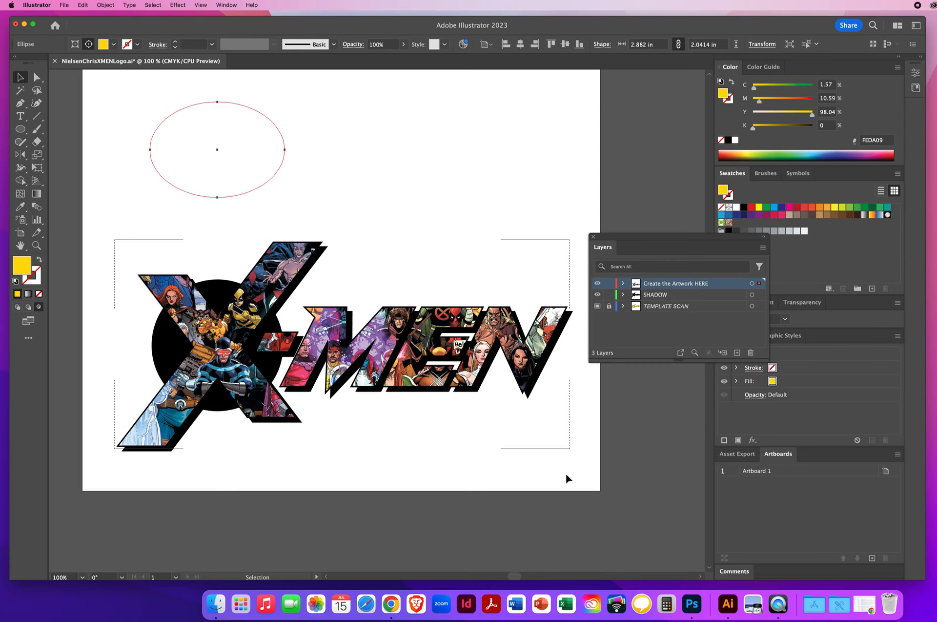
pyautogui.press('Delete')
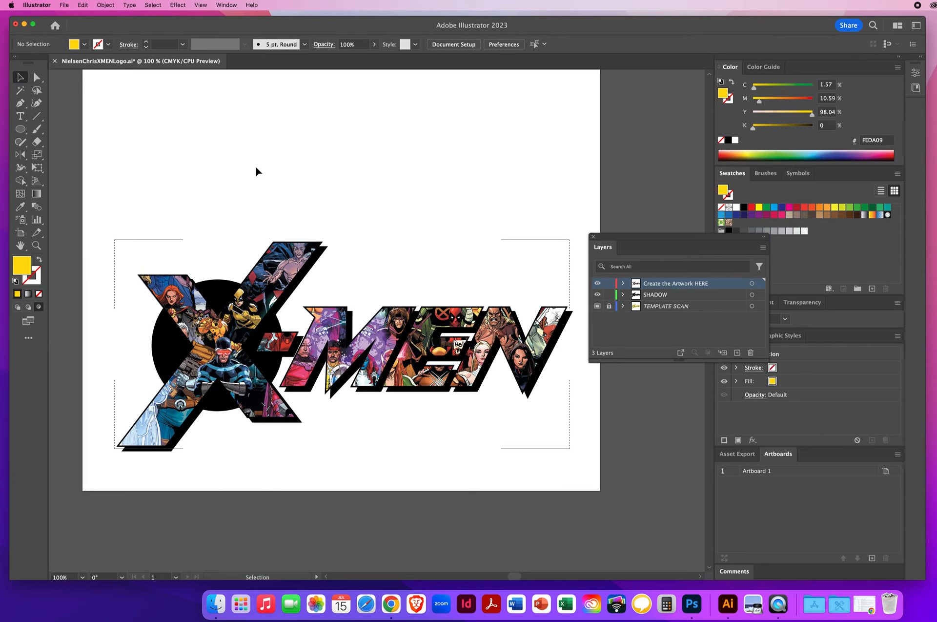
# Return the drawing mode to Draw Normal.
pyautogui.hotkey('shift', 'd')
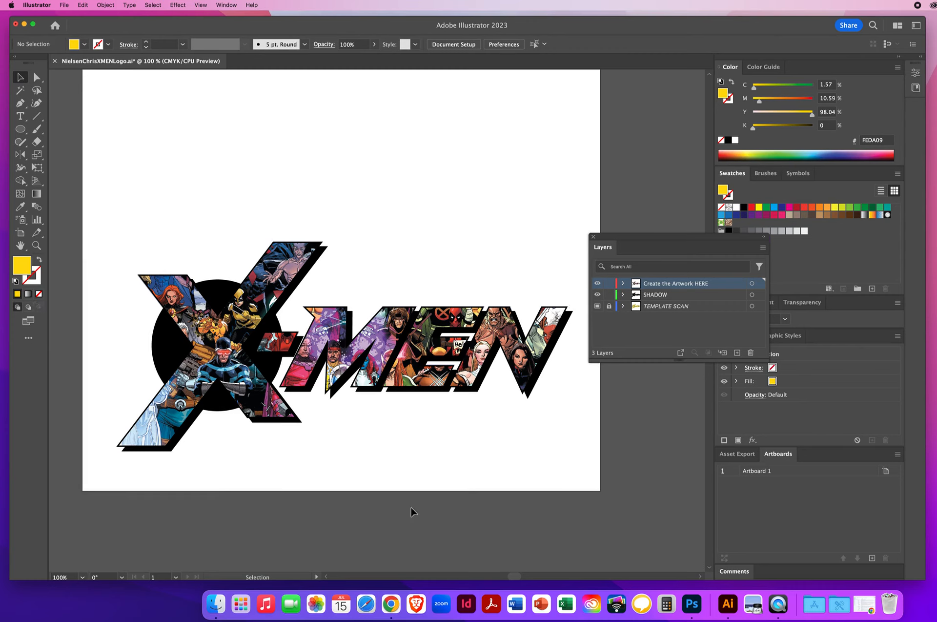
# Draw three yellow test ellipses side by side above the logo, select them all, and delete them.
pyautogui.click(24, 130)
pyautogui.moveTo(135, 99); pyautogui.dragTo(234, 182)
pyautogui.moveTo(283, 108); pyautogui.dragTo(384, 178)
pyautogui.moveTo(428, 121); pyautogui.dragTo(526, 208)
pyautogui.click(19, 76)
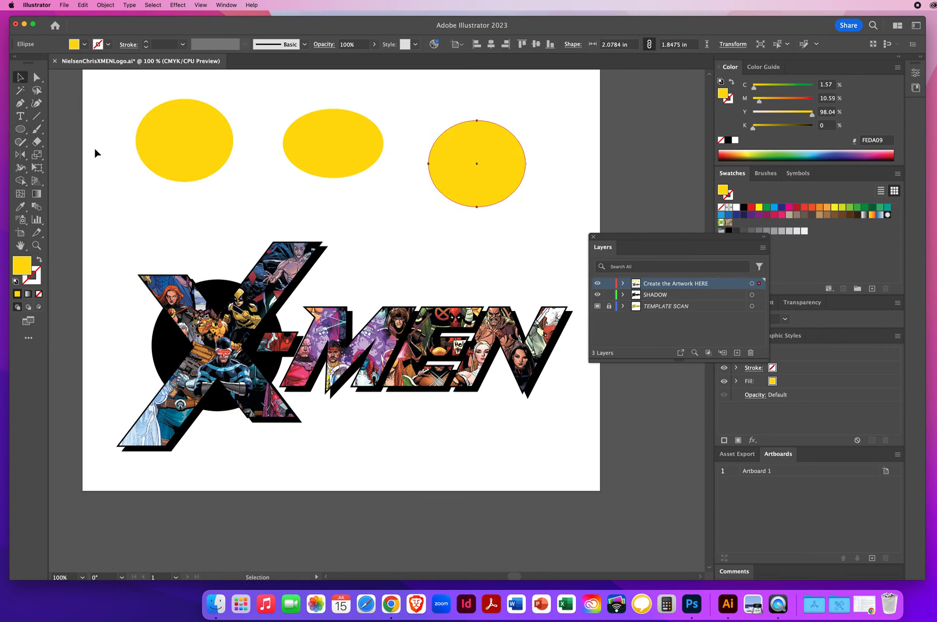
pyautogui.press('super+a')
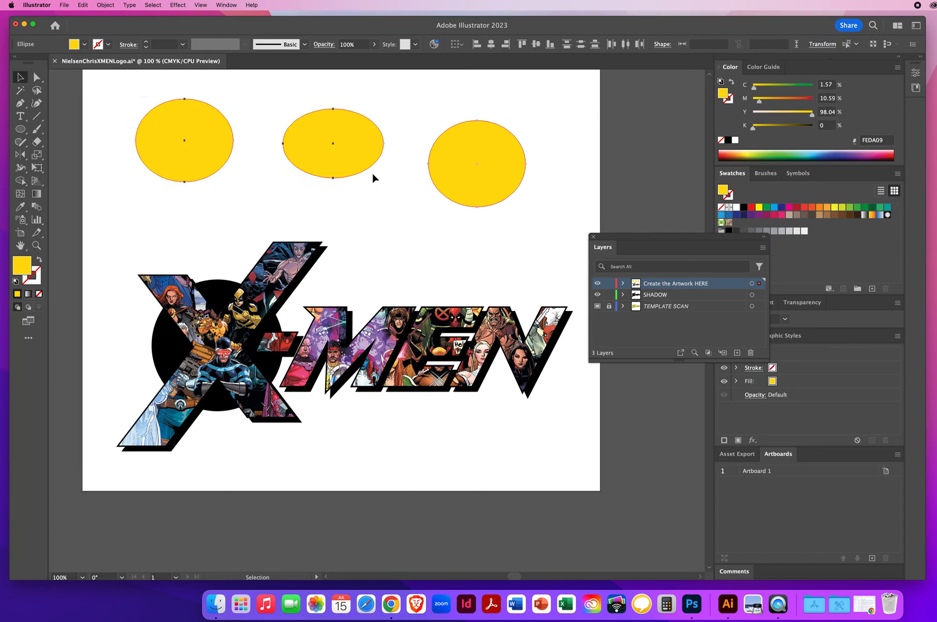
pyautogui.press('Delete')
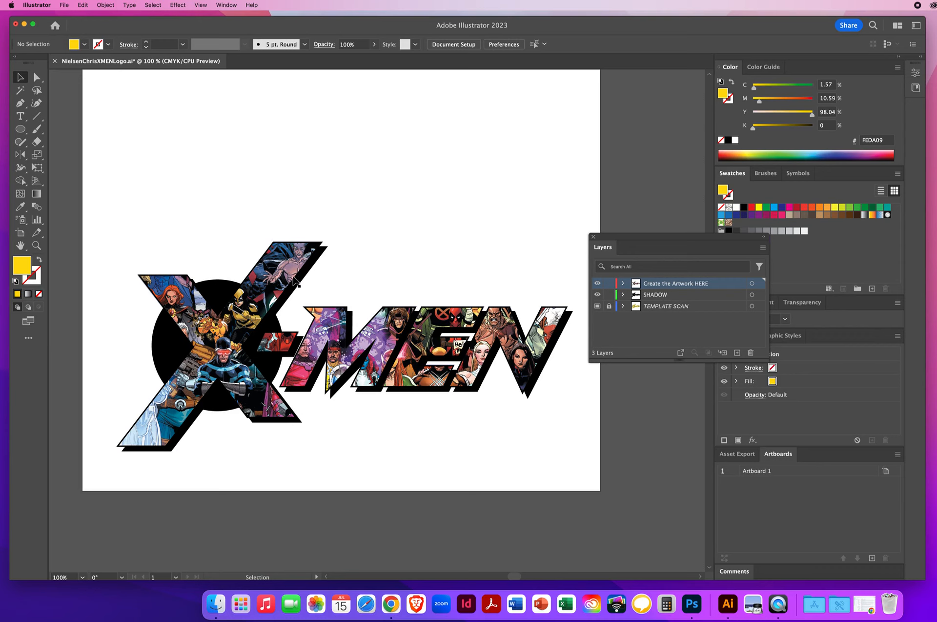
pyautogui.click(106, 5)
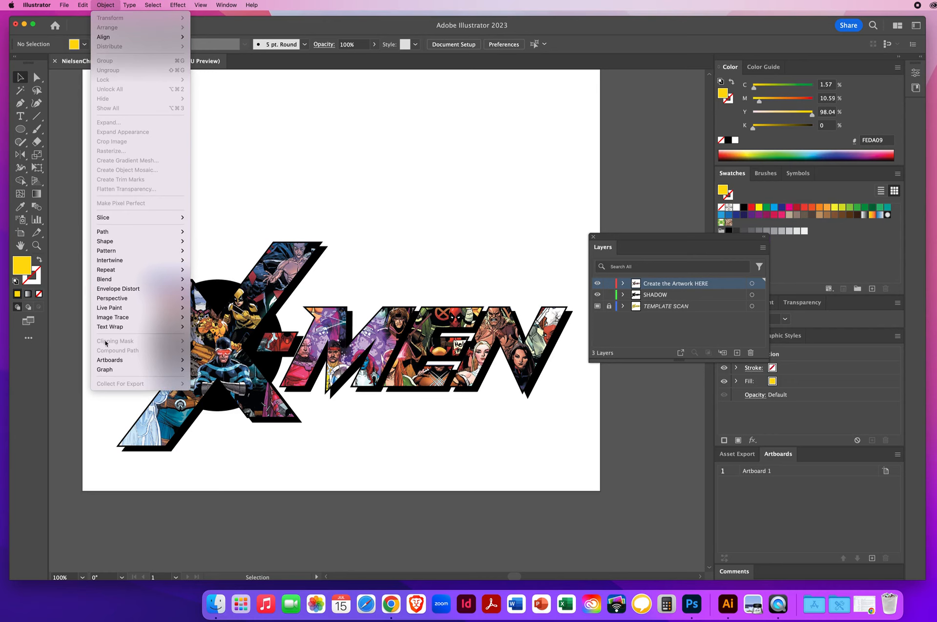
pyautogui.click(248, 224)
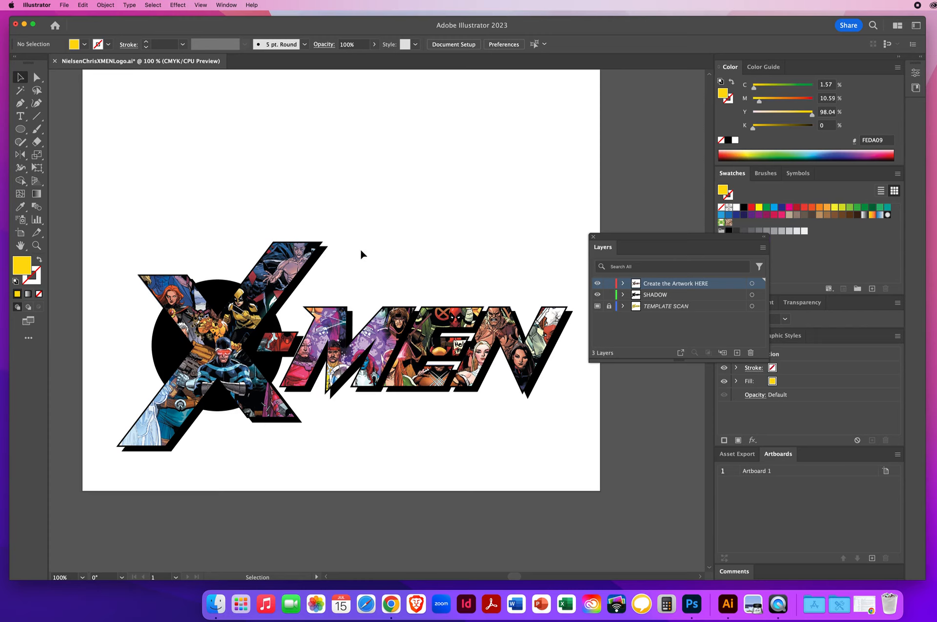
# Delete the TEMPLATE SCAN layer.
pyautogui.moveTo(623, 240)
pyautogui.mouseDown()
pyautogui.moveTo(573, 160)
pyautogui.moveTo(541, 146)
pyautogui.mouseUp()
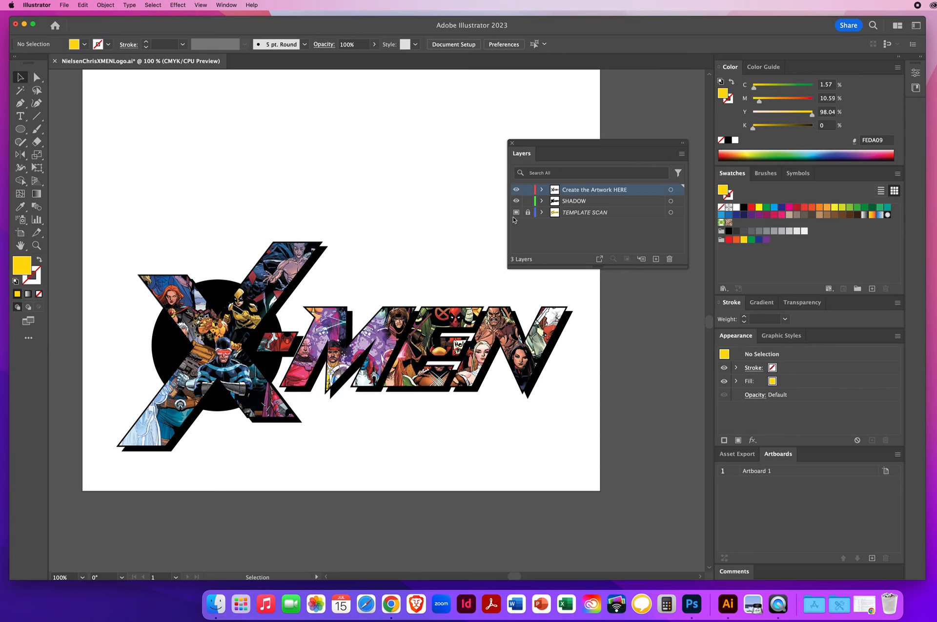
pyautogui.click(595, 213)
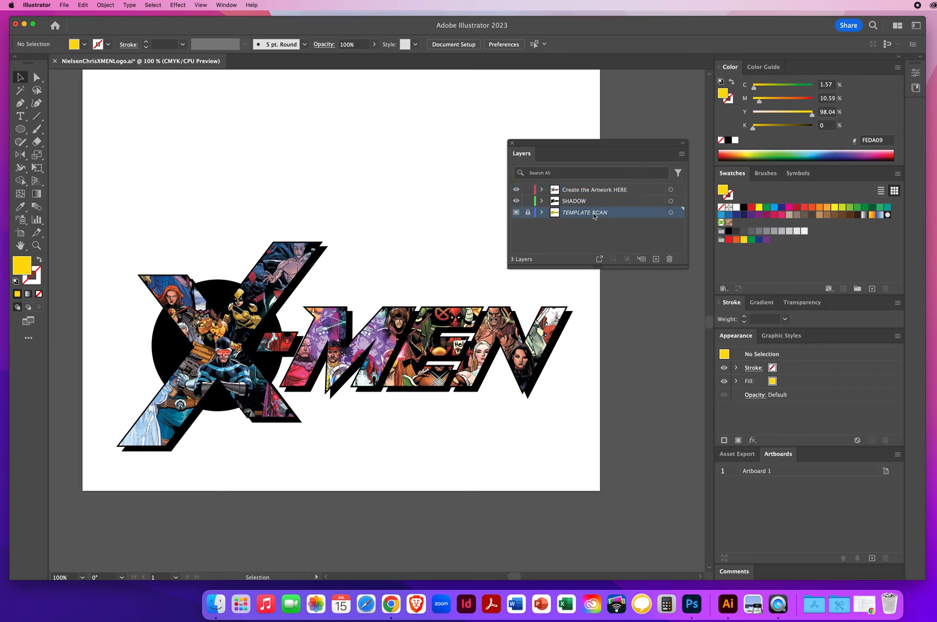
pyautogui.moveTo(576, 216); pyautogui.dragTo(670, 258)
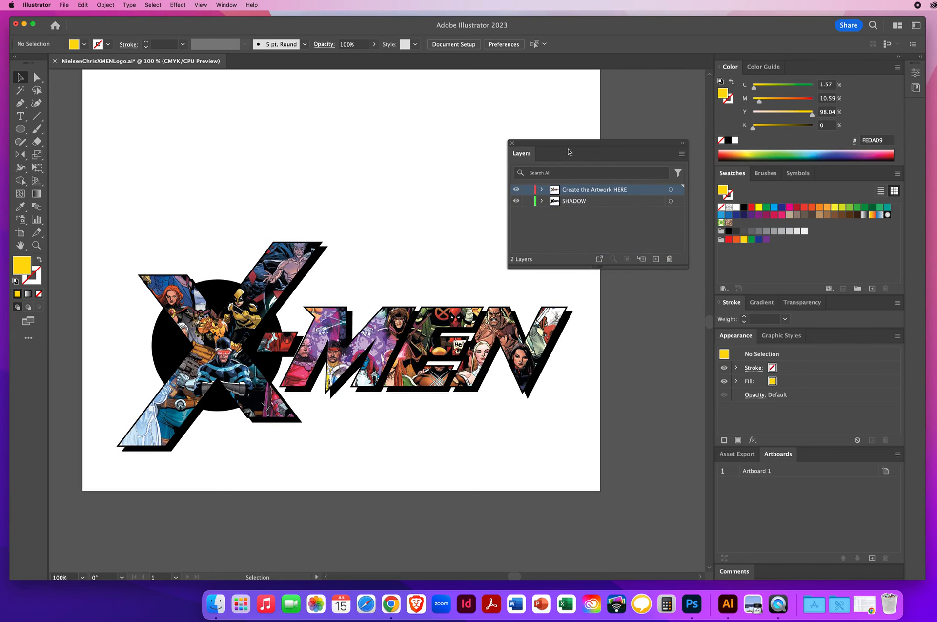
# Crop the artboard's empty upper area by lowering its top edge to just above the logo, about 6.6 in high.
pyautogui.press('space')
pyautogui.moveTo(429, 142); pyautogui.dragTo(413, 206)
pyautogui.press('a')
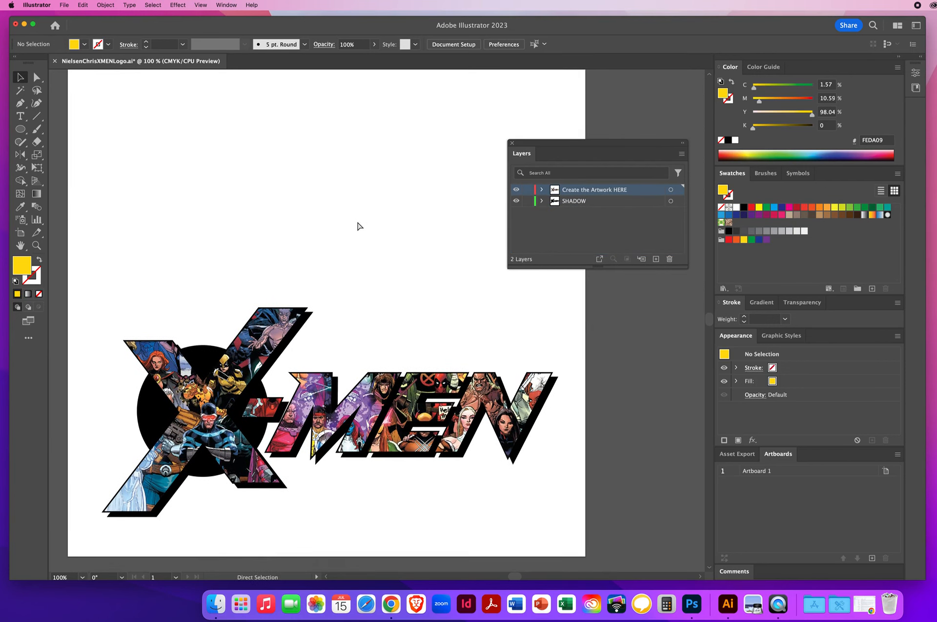
pyautogui.press('super+minus')
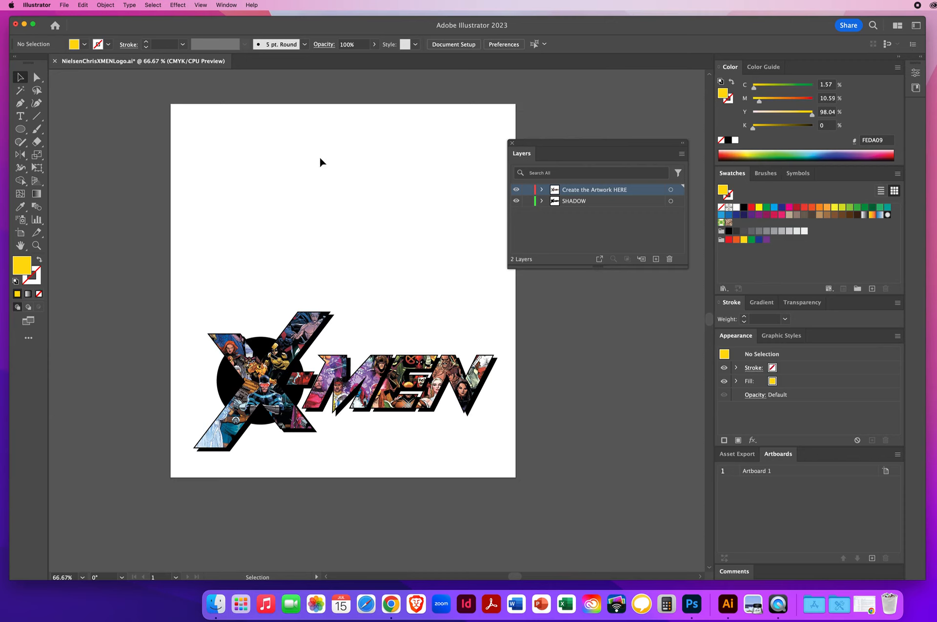
pyautogui.click(20, 235)
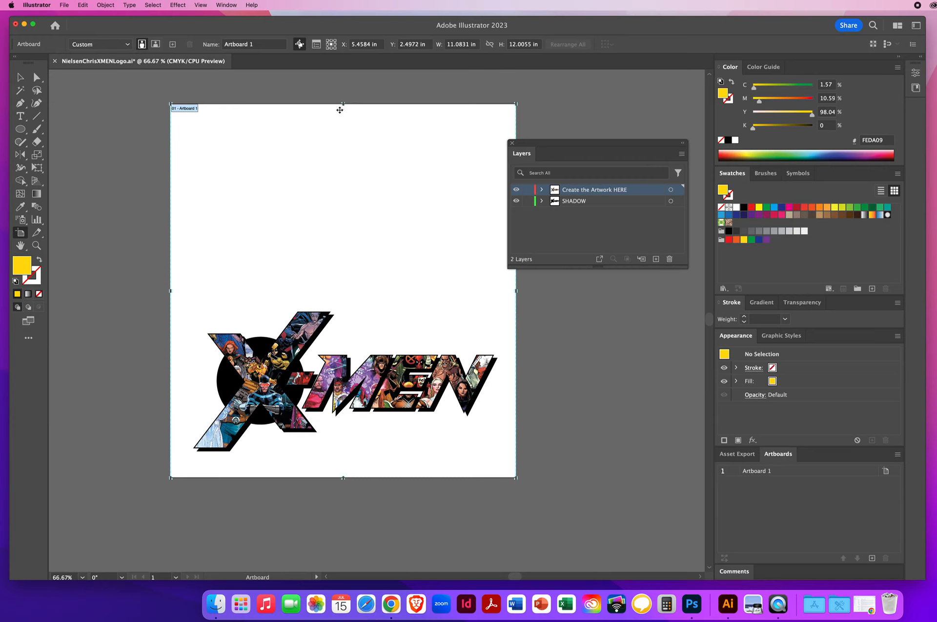
pyautogui.moveTo(344, 104); pyautogui.dragTo(330, 274)
pyautogui.moveTo(331, 272); pyautogui.dragTo(330, 272)
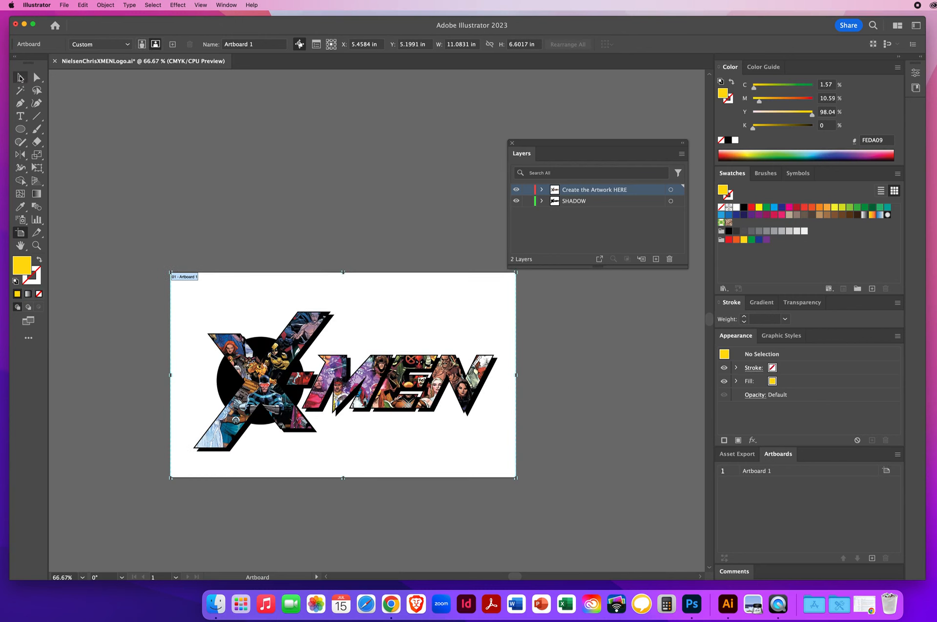
pyautogui.click(20, 77)
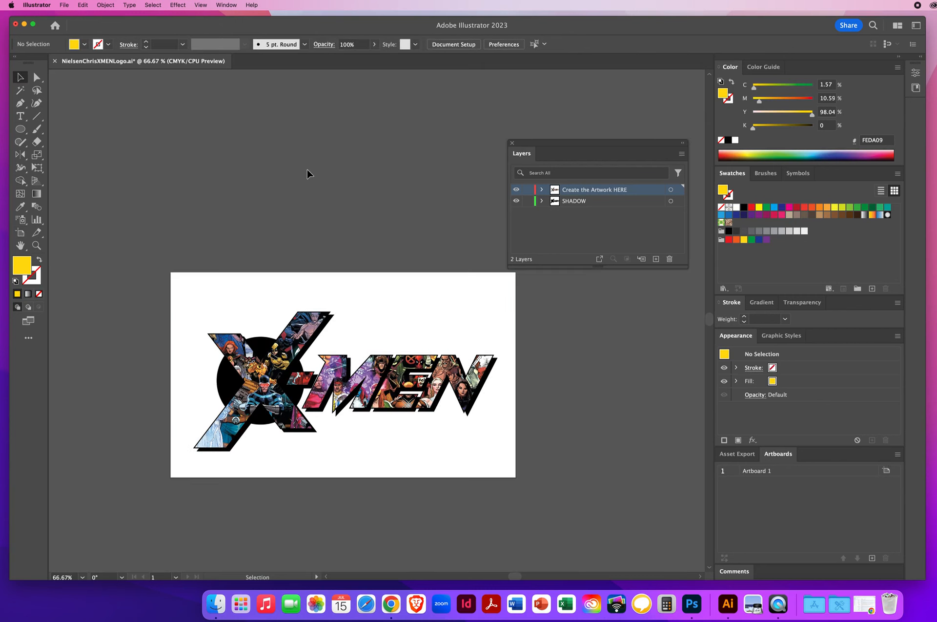
# Save the logo document.
pyautogui.click(65, 6)
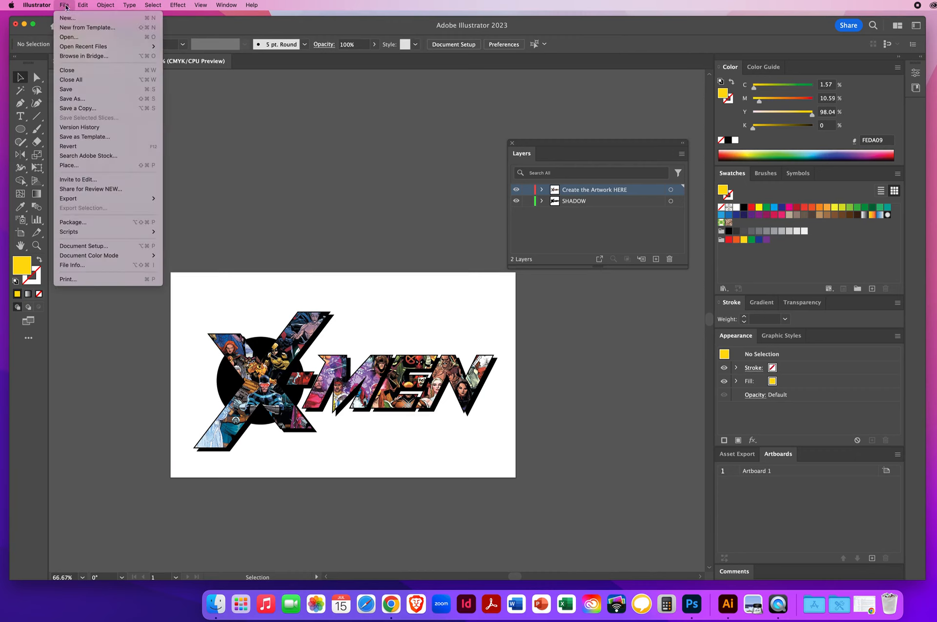
pyautogui.click(67, 89)
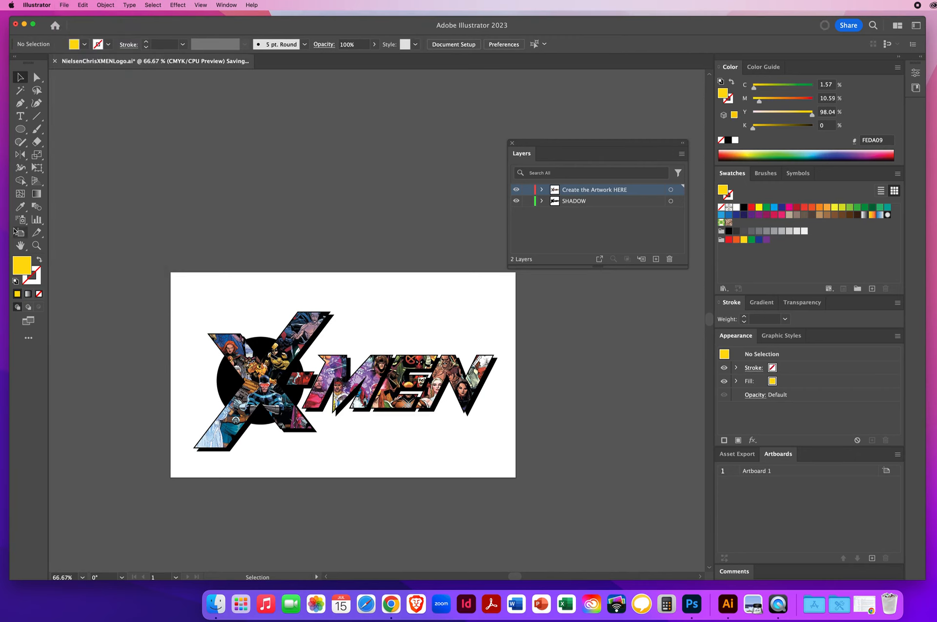
pyautogui.press('z')
pyautogui.click(364, 328)
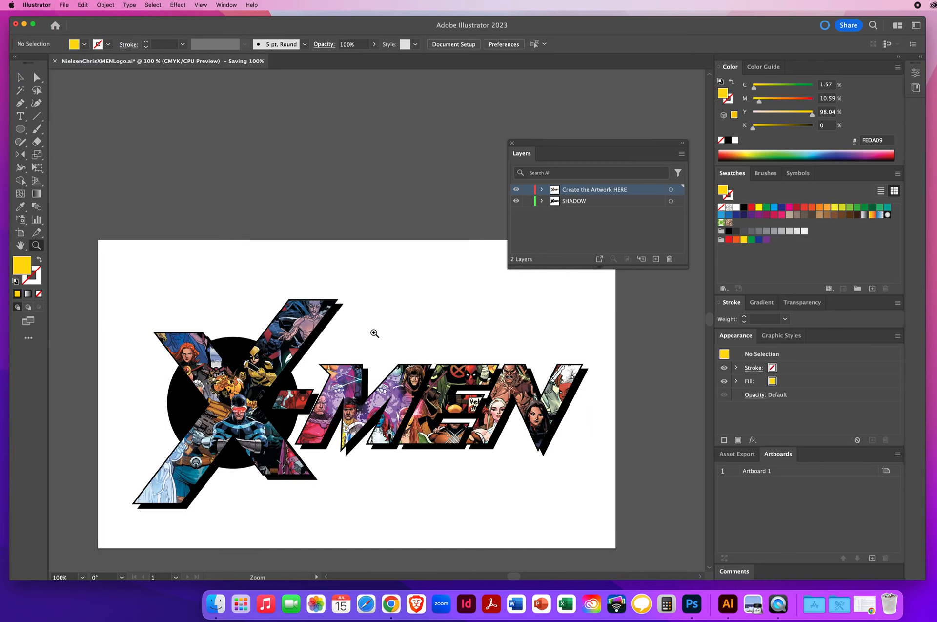
pyautogui.moveTo(375, 330); pyautogui.dragTo(360, 216)
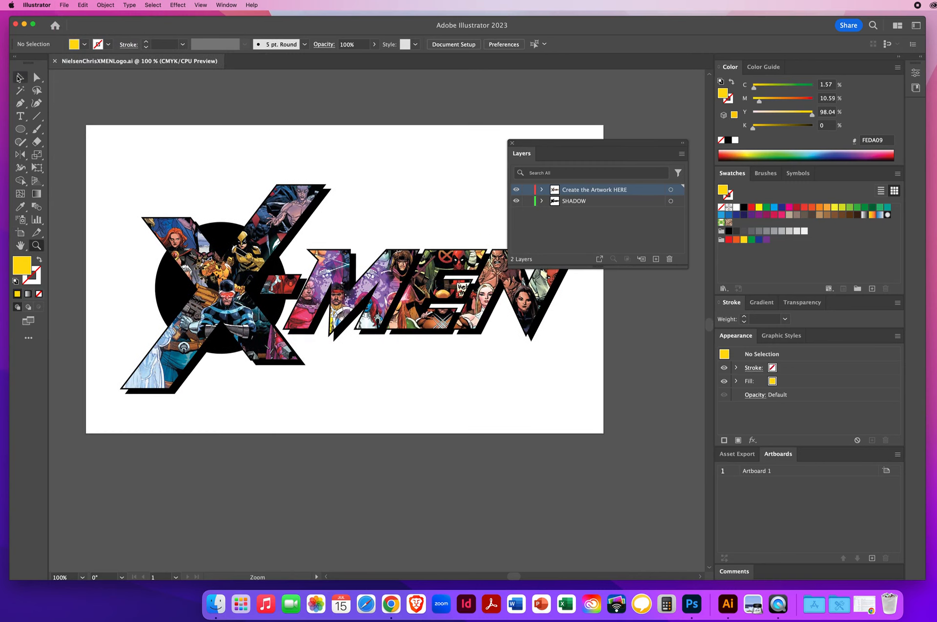
pyautogui.click(20, 77)
pyautogui.moveTo(259, 208); pyautogui.dragTo(265, 250)
pyautogui.moveTo(549, 146); pyautogui.dragTo(514, 141)
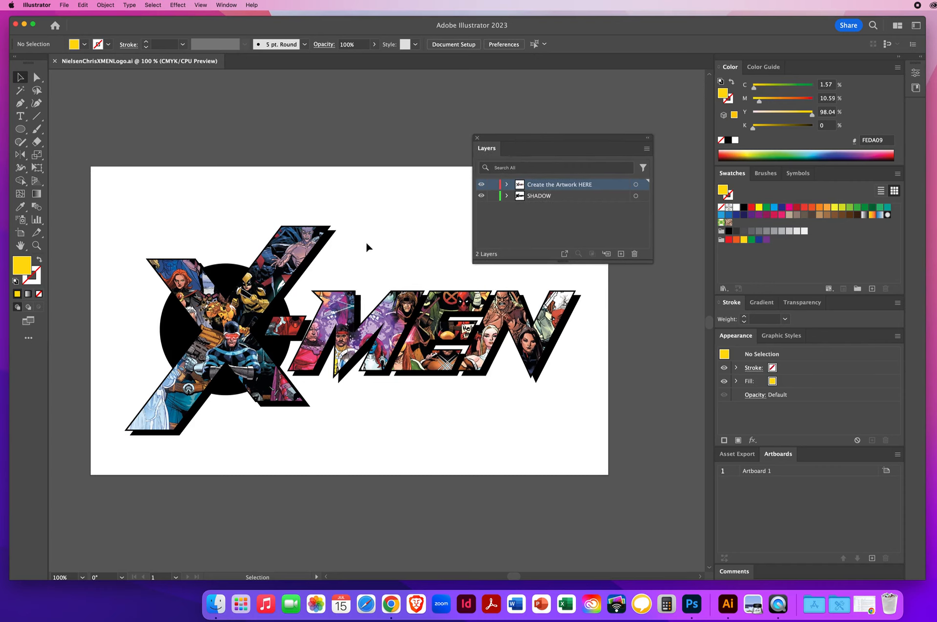